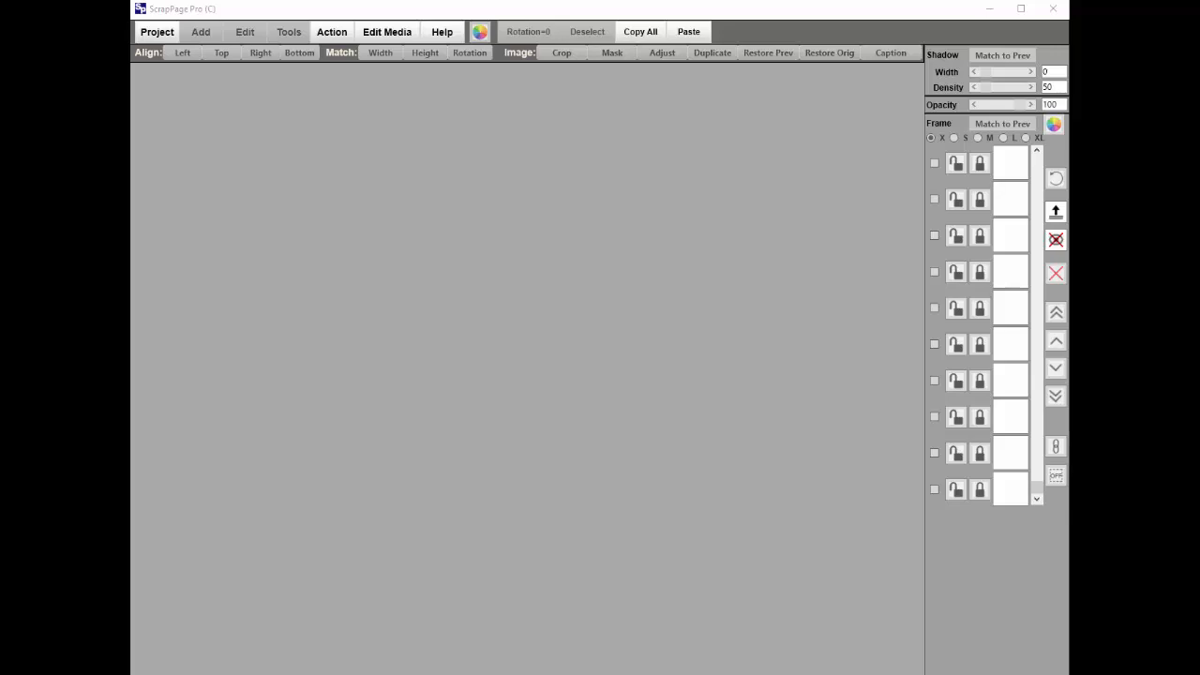
Create a new picture project using Pinterest1.jpg from the QuickPages folder as the page background.
click(161, 37)
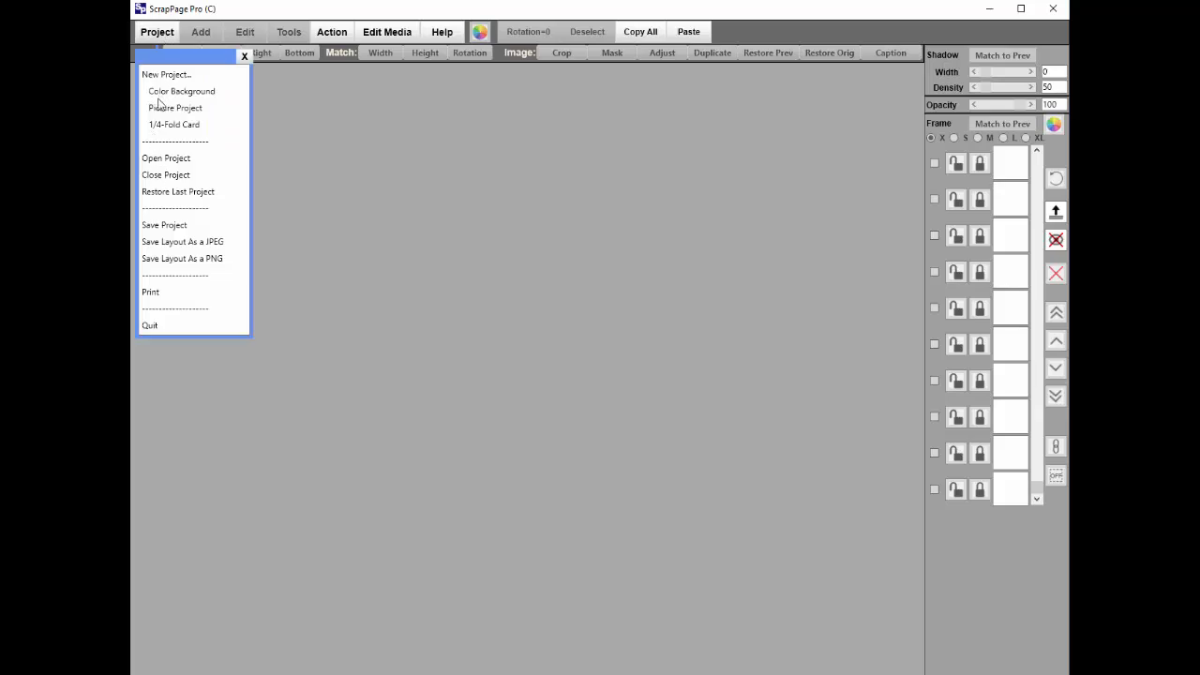
click(164, 111)
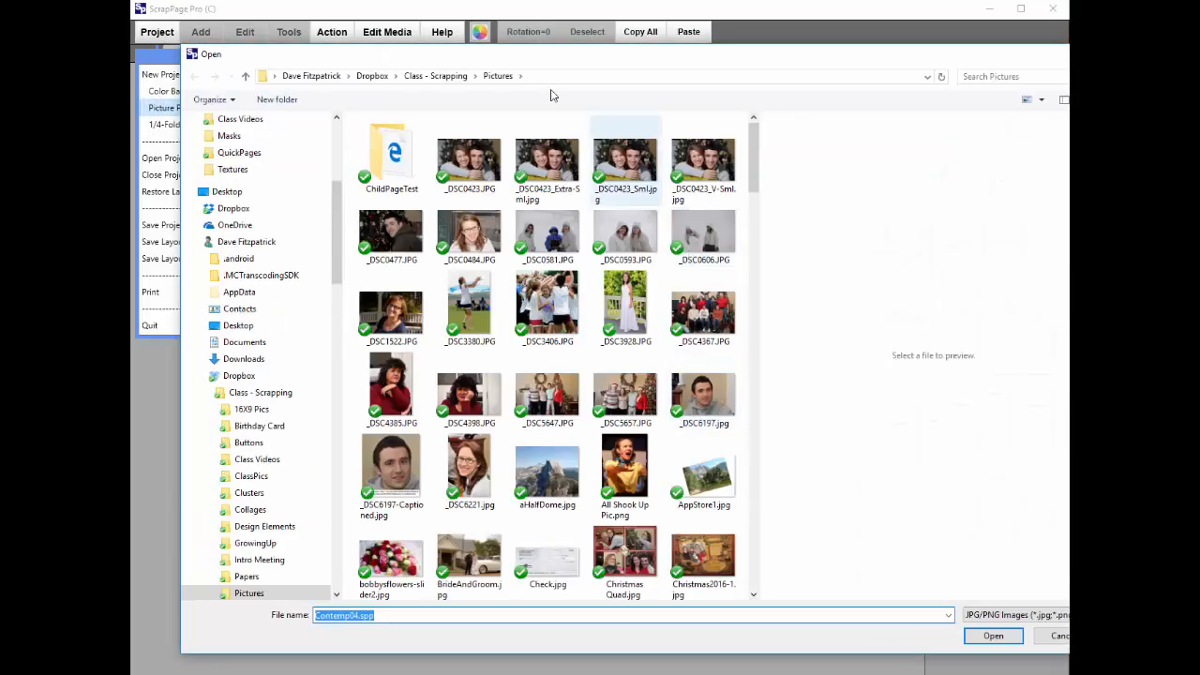
click(426, 75)
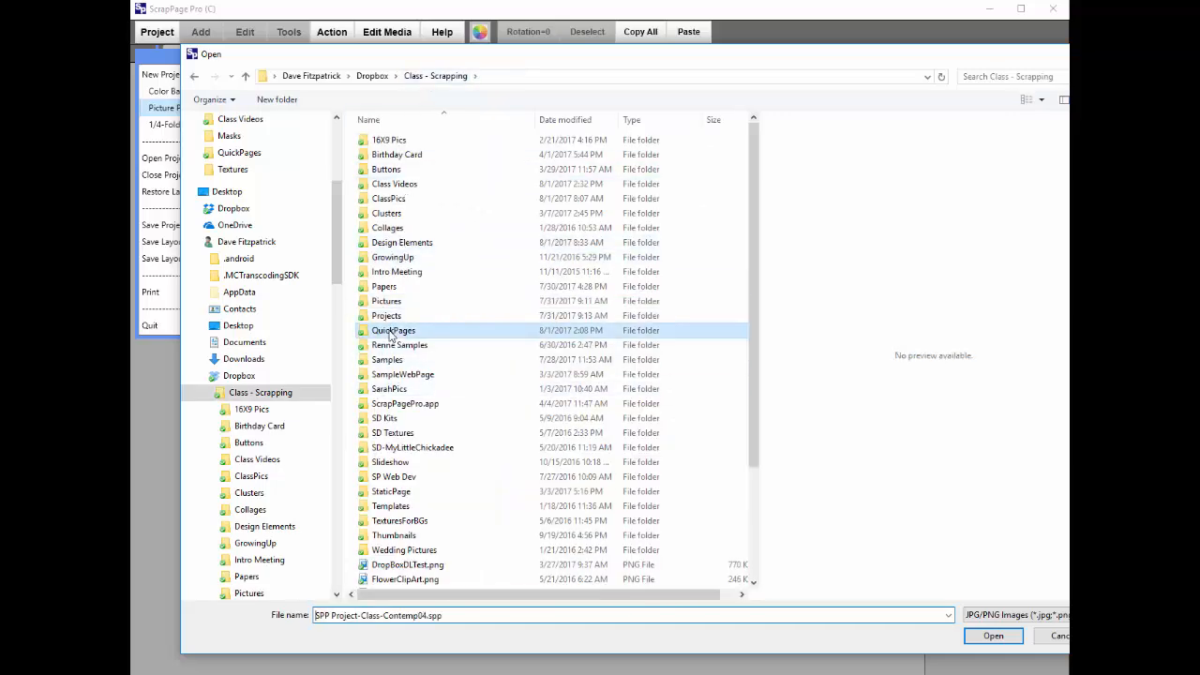
double_click(553, 330)
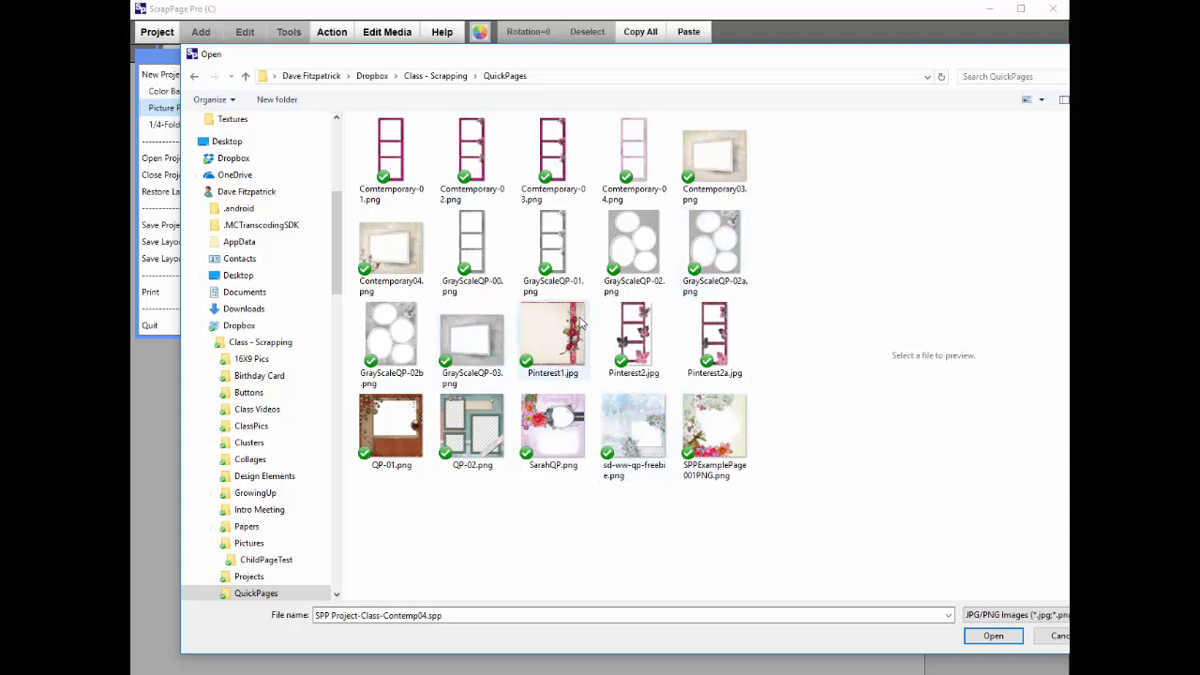
click(551, 330)
click(993, 635)
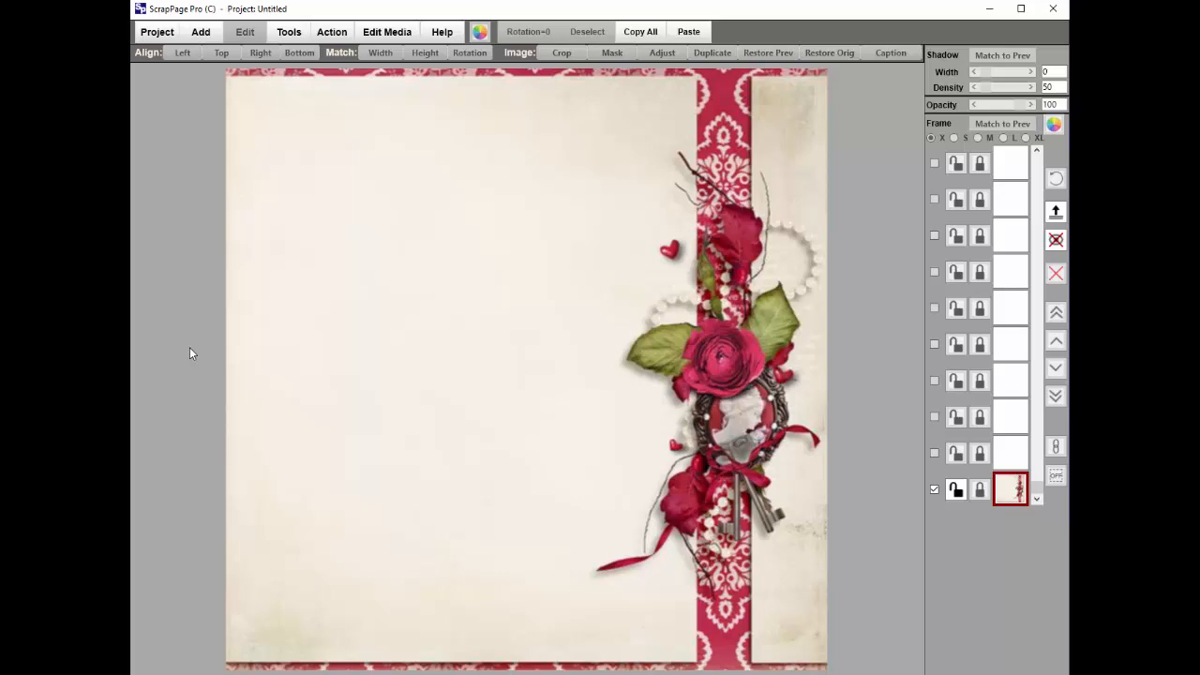
Add the portrait DSC1444Edited8X10.jpg from the ClassPics folder, enlarge it and position it over the cream area beside the red strip.
click(201, 32)
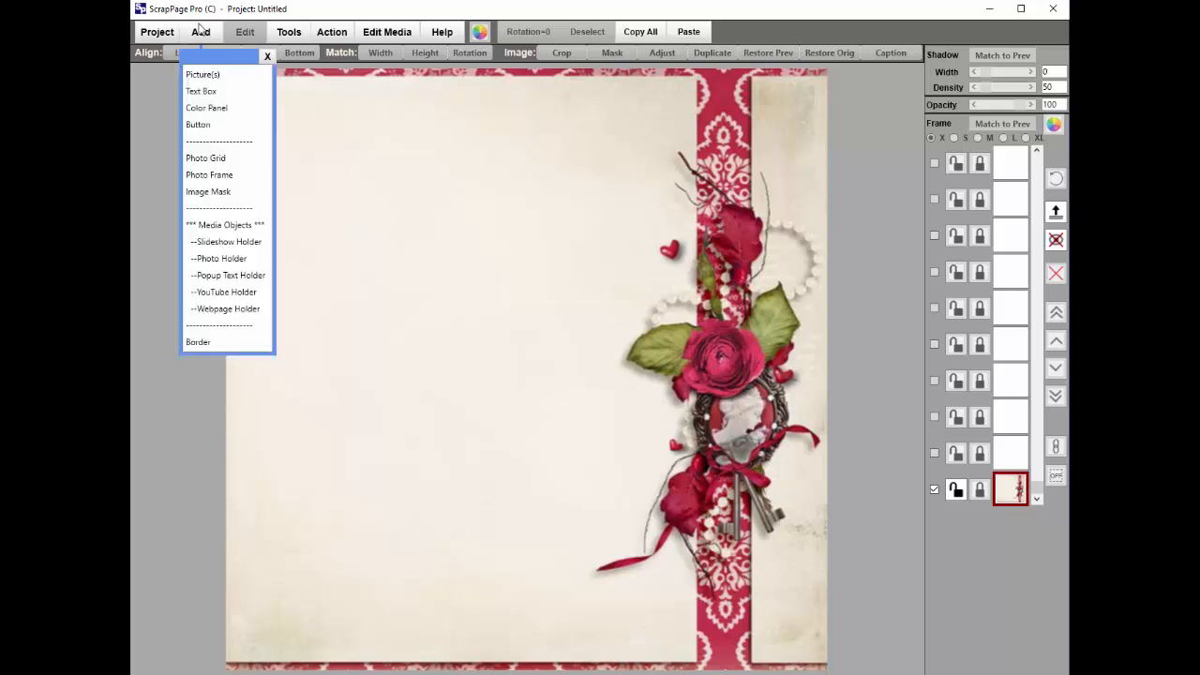
click(205, 75)
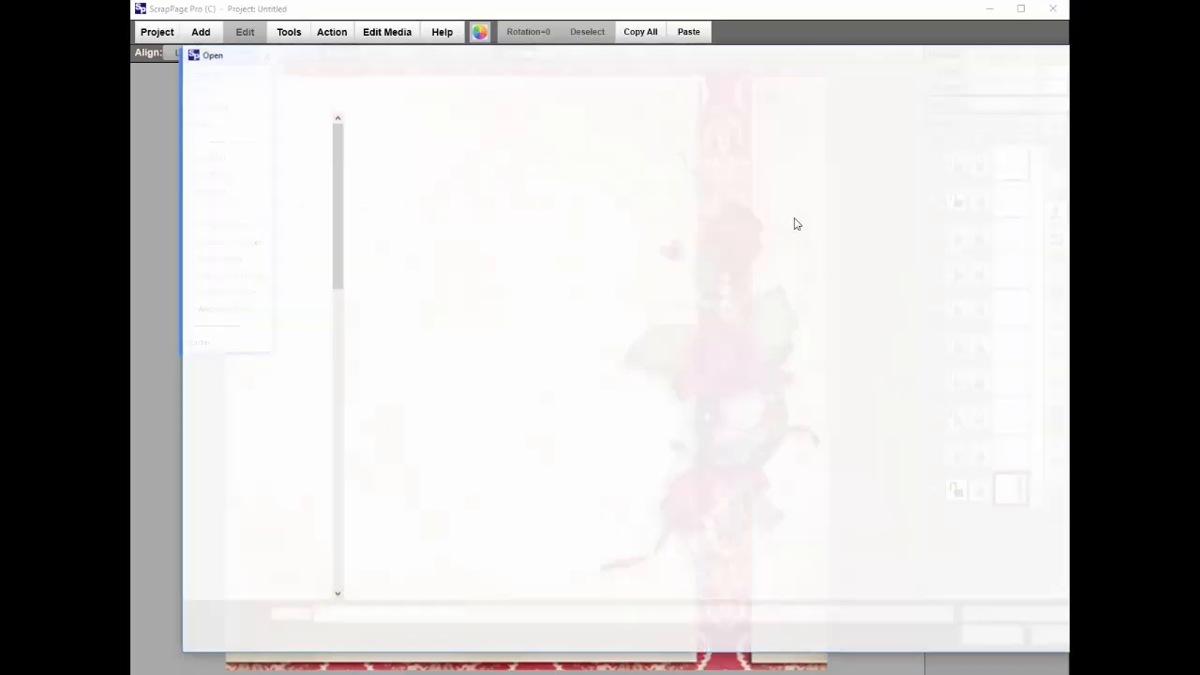
click(434, 76)
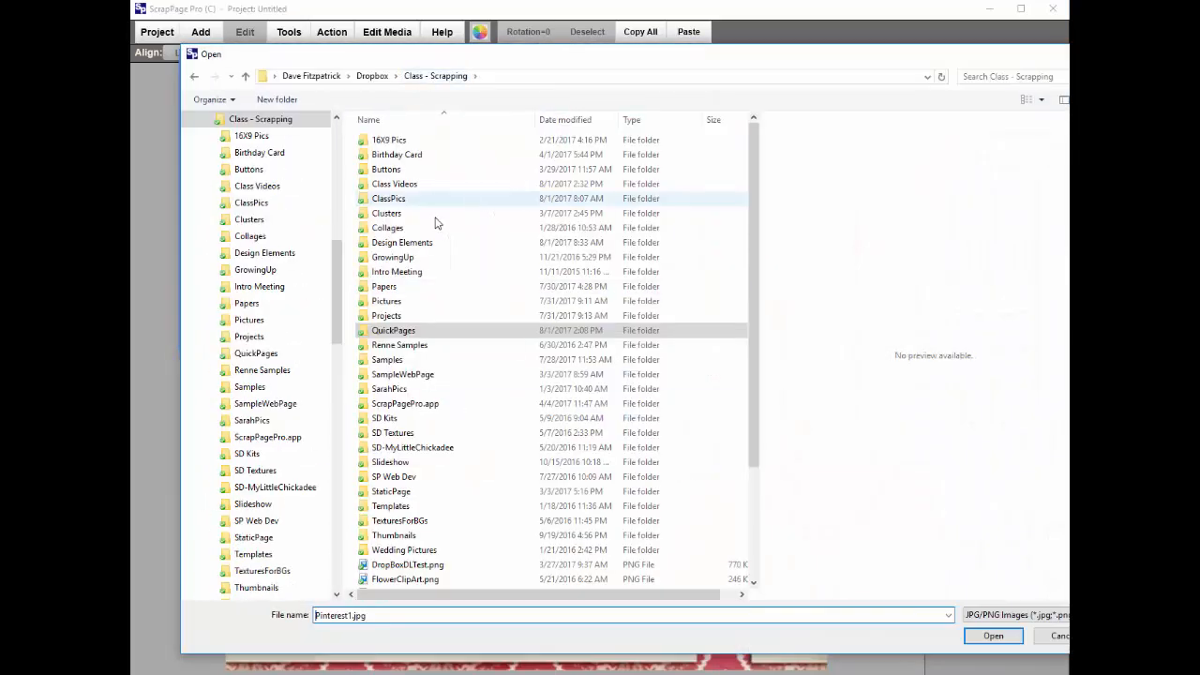
double_click(386, 197)
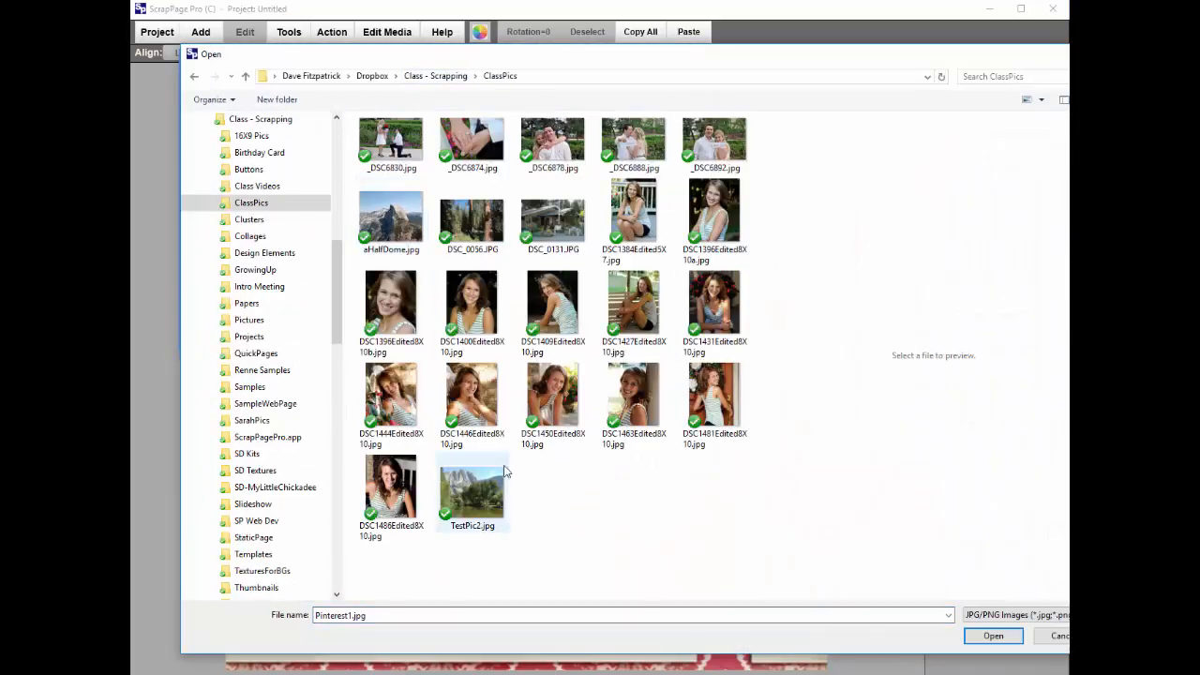
click(409, 394)
click(984, 639)
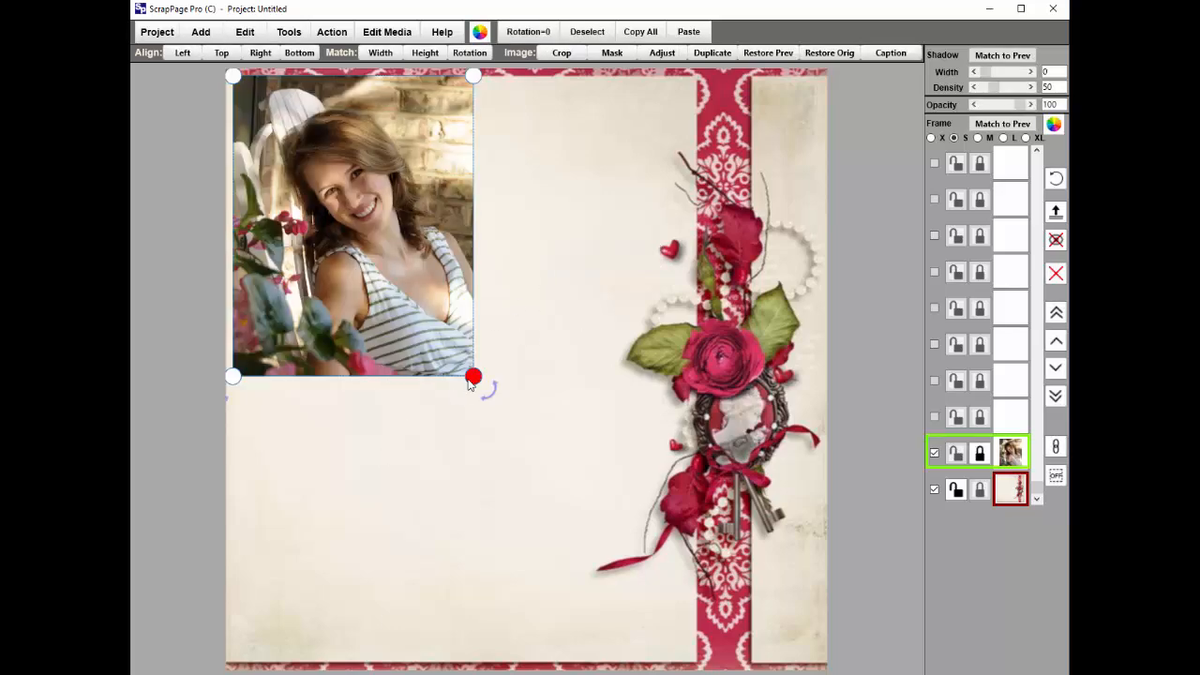
drag(473, 376, 734, 611)
drag(638, 100, 671, 186)
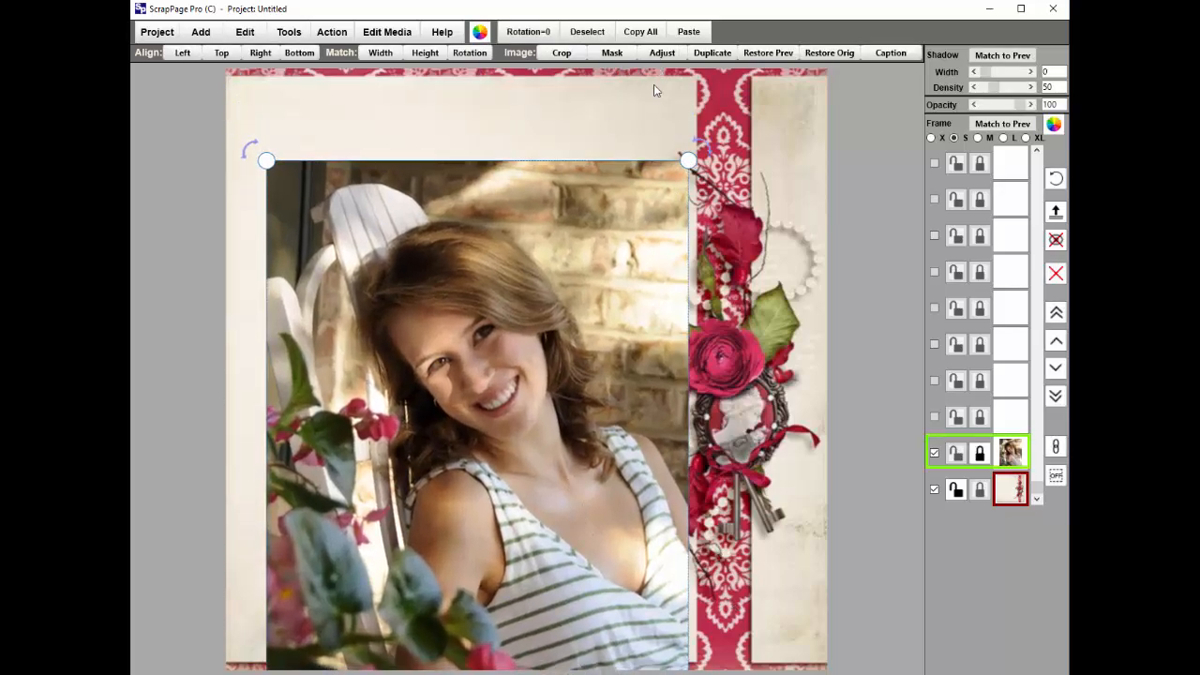
Mask the portrait with Mask6.jpg enlarged over the face, and shift the masked photo clear of the rose embellishment.
click(613, 53)
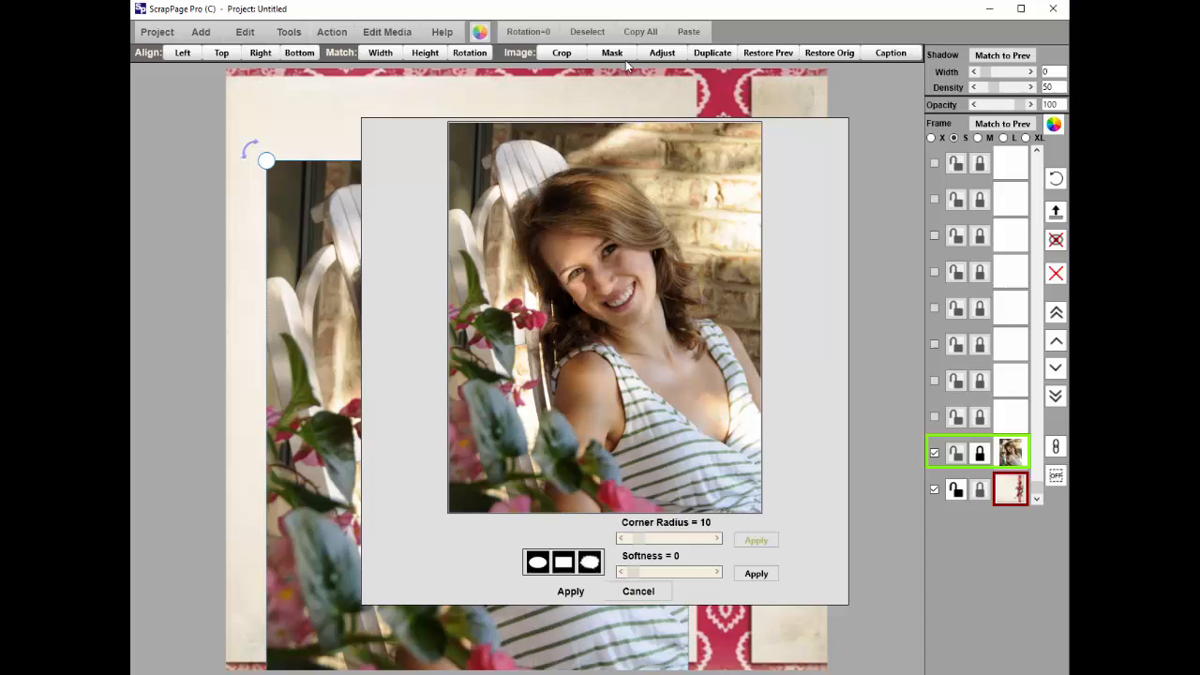
click(592, 563)
click(603, 374)
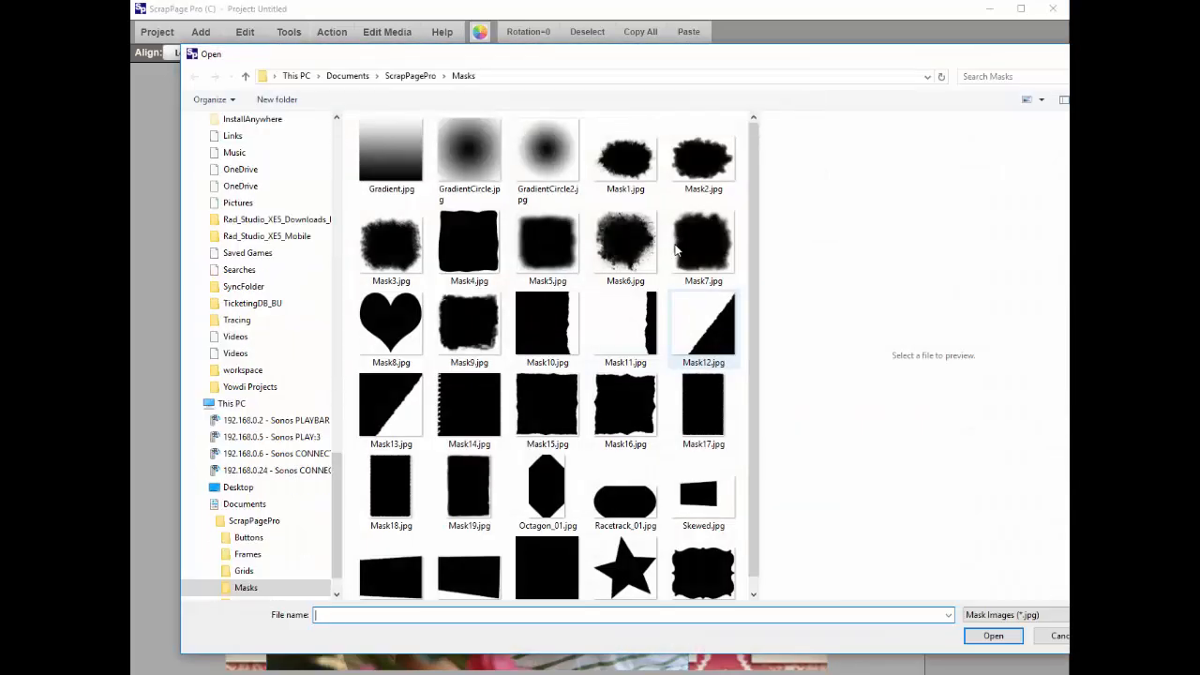
click(623, 245)
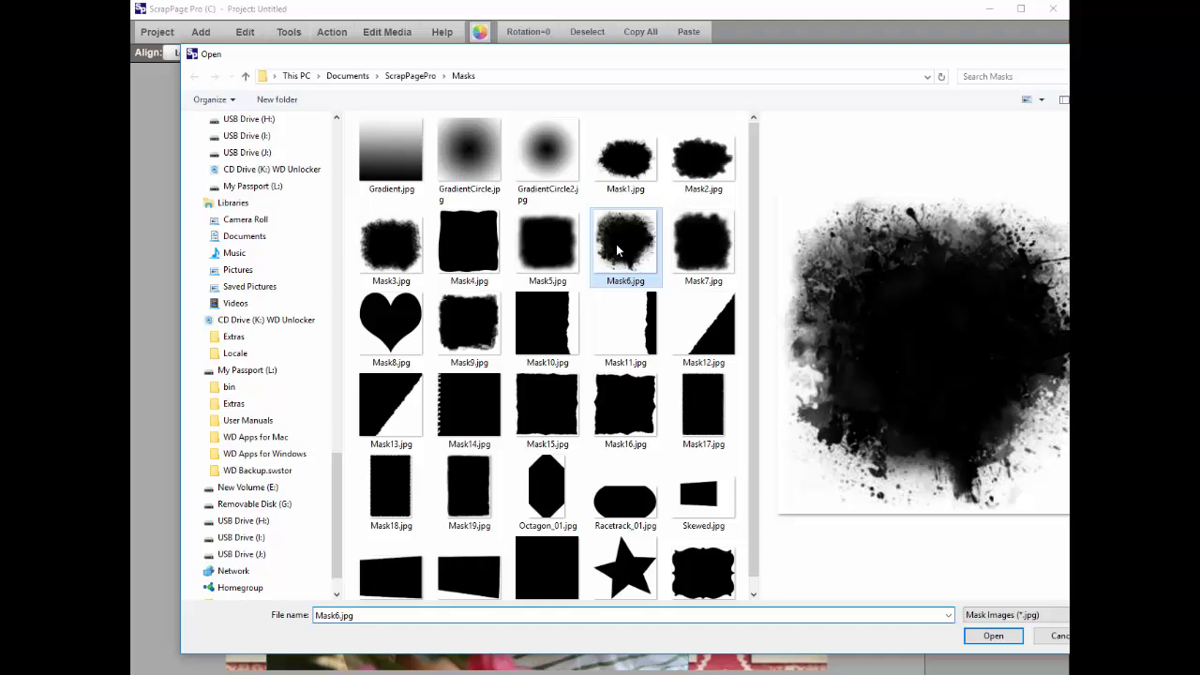
click(993, 636)
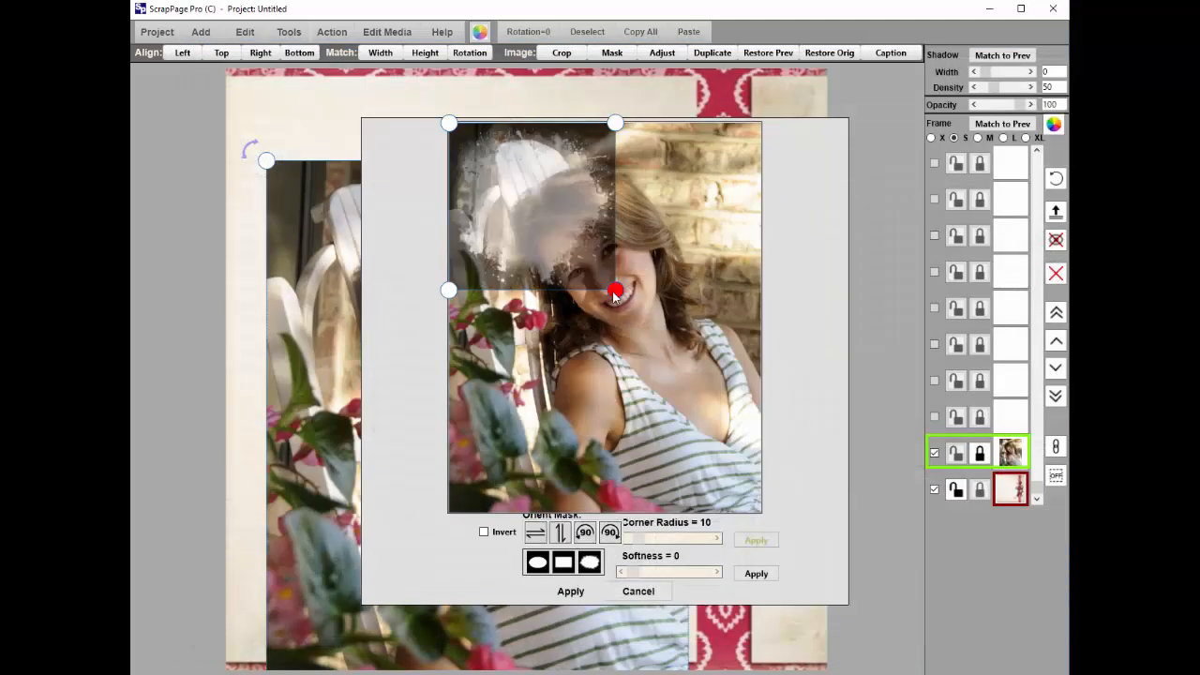
drag(614, 292, 730, 415)
click(579, 593)
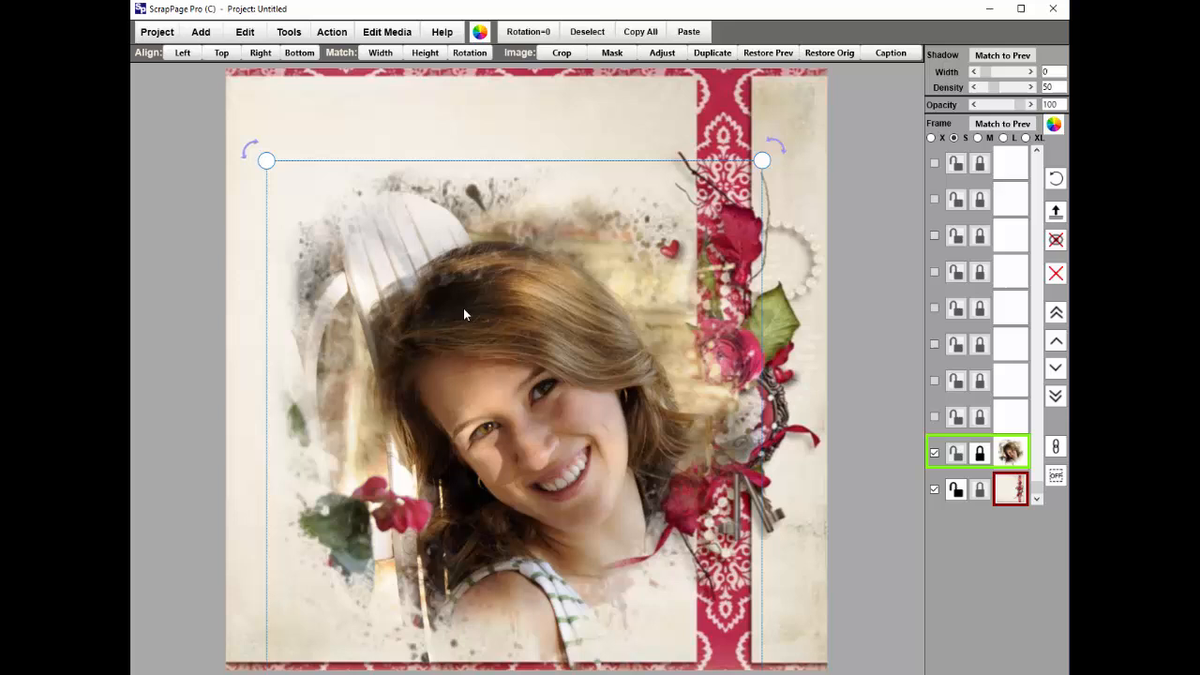
drag(450, 299, 418, 281)
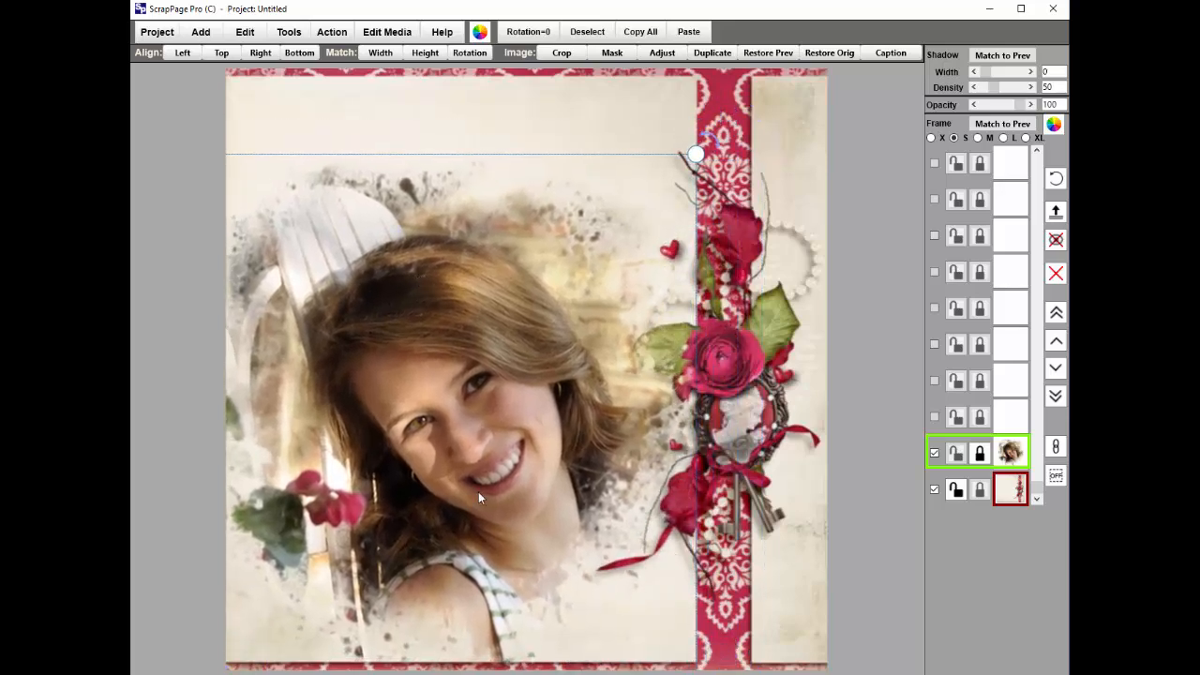
click(788, 124)
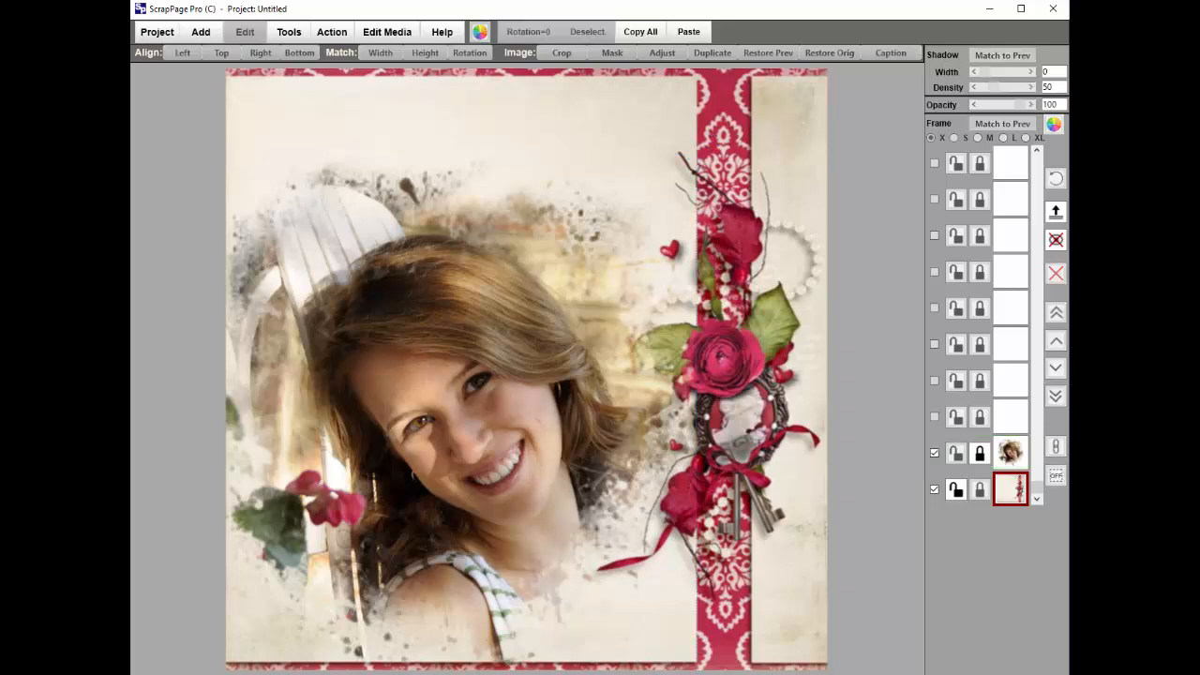
Add a text box reading "The Senior" in the Monotype Corsiva font.
click(201, 33)
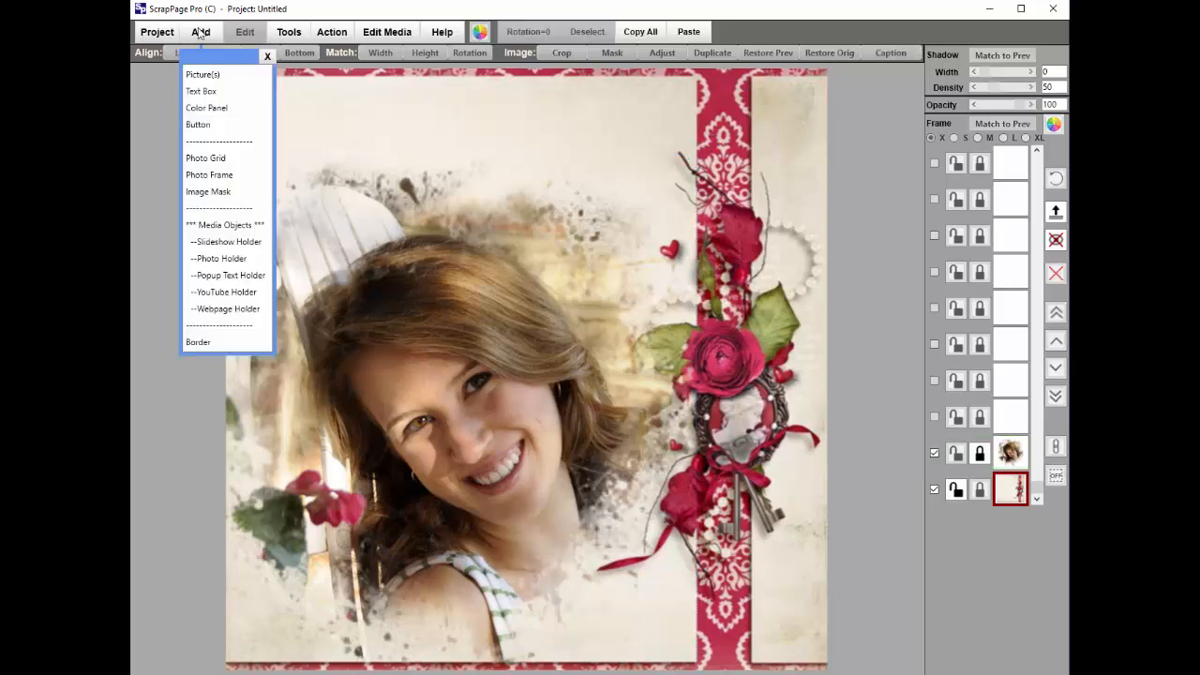
click(199, 98)
click(562, 250)
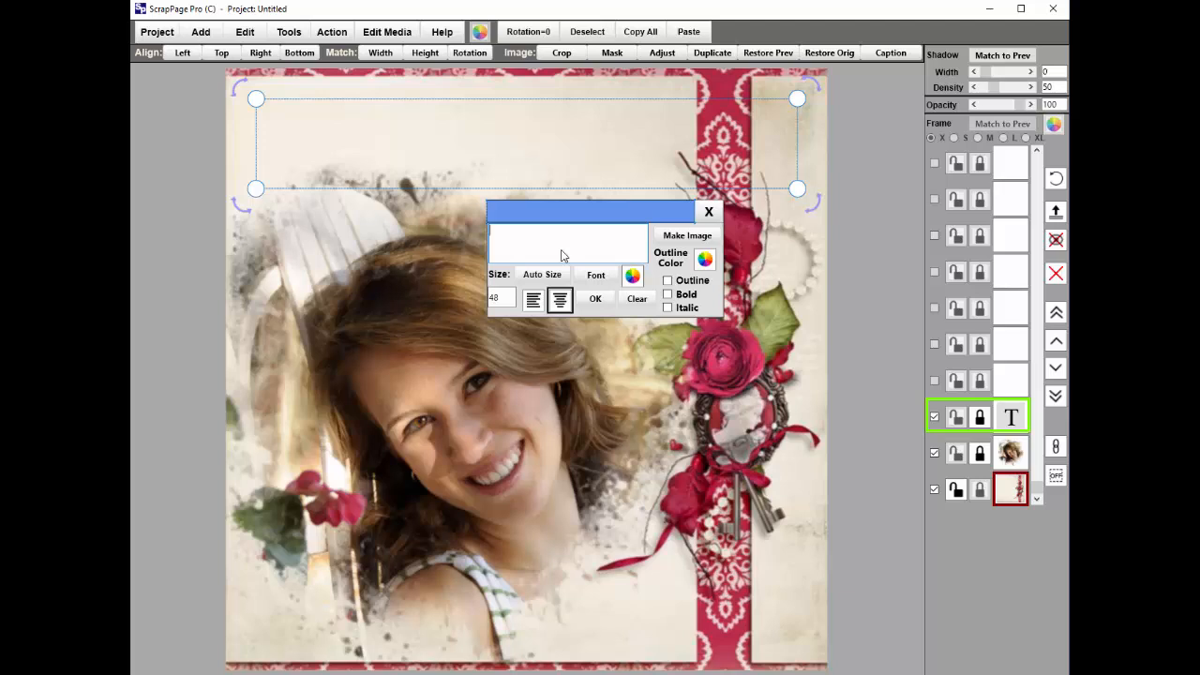
text(The Senior)
click(597, 280)
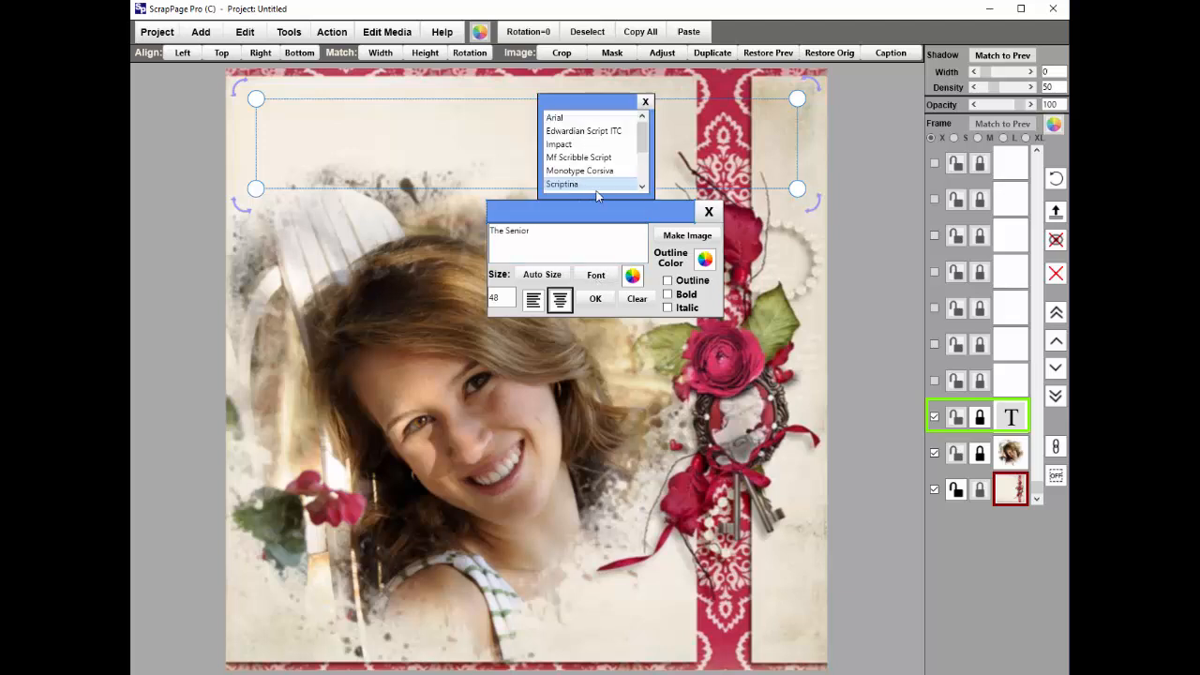
click(570, 172)
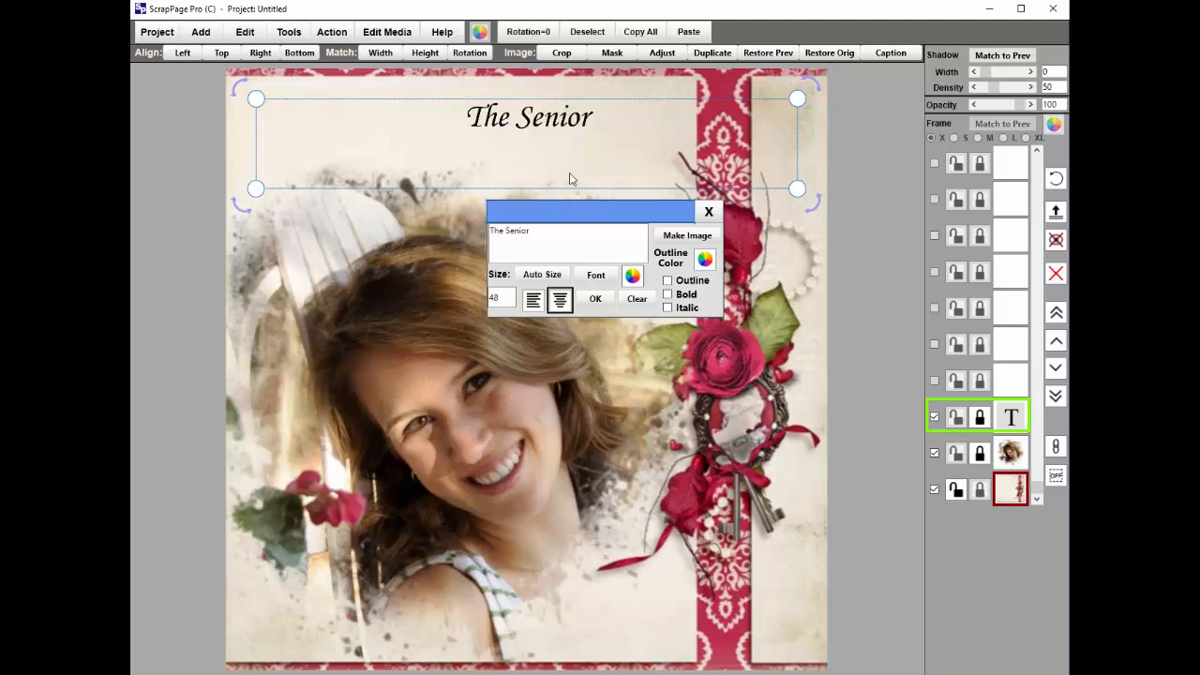
Enlarge the title's text box, move it above the portrait and auto-size the text to 164.
click(547, 277)
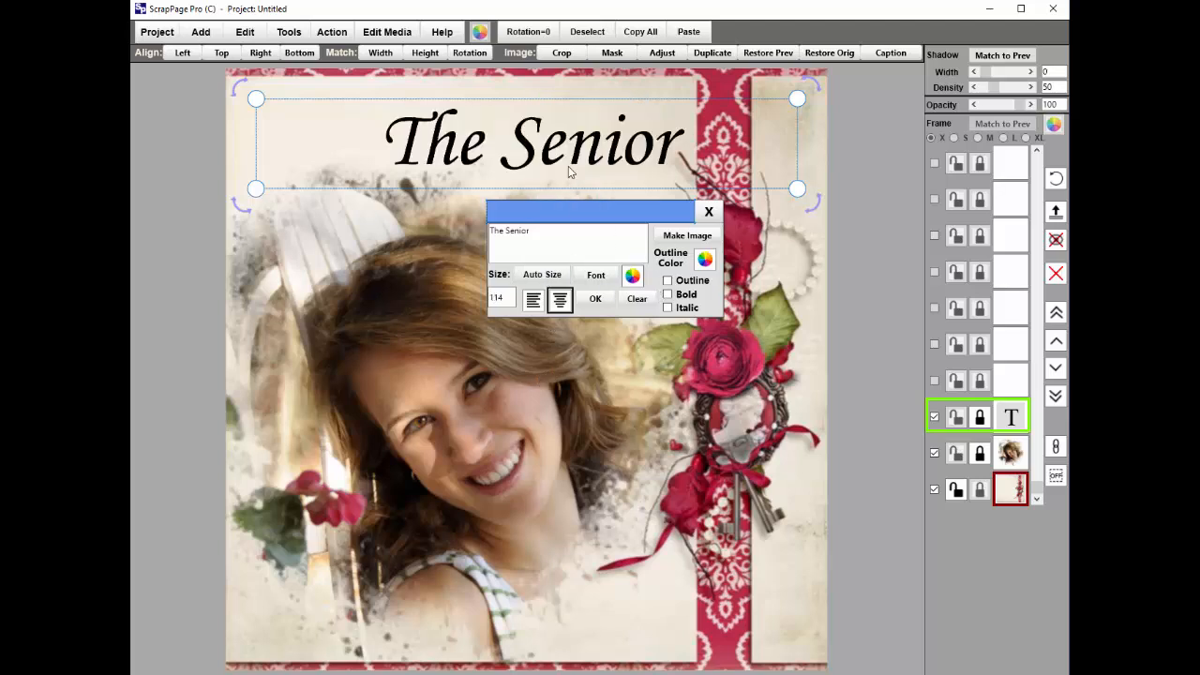
drag(609, 164, 558, 150)
drag(745, 174, 767, 214)
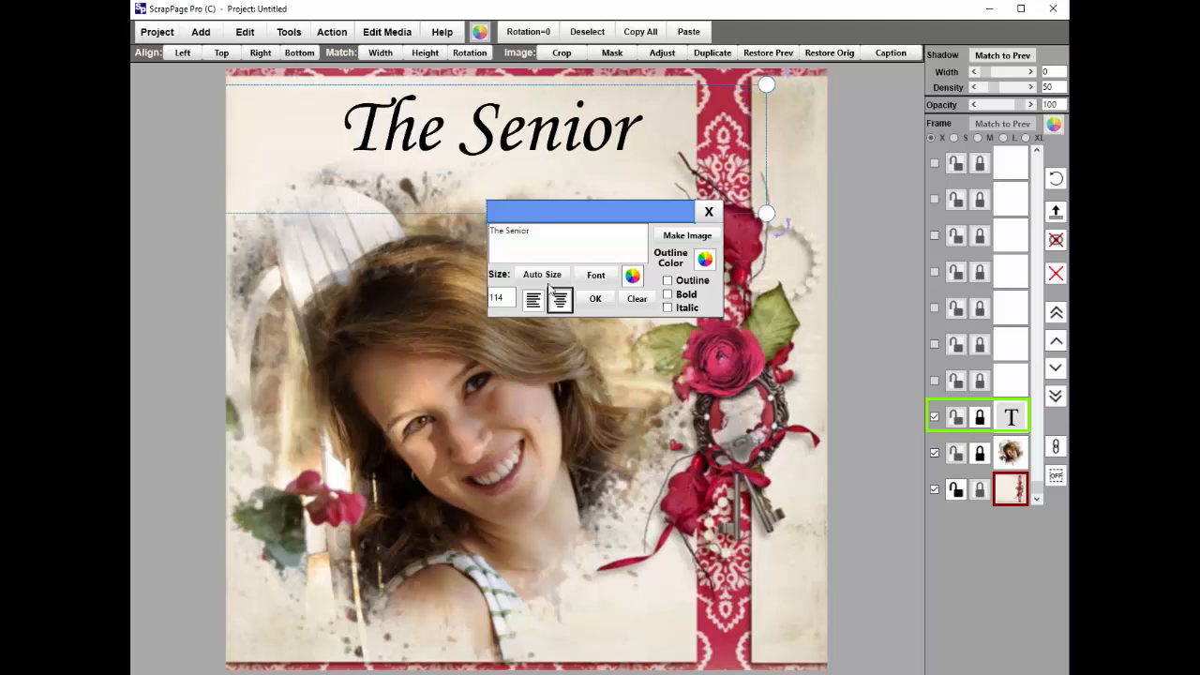
click(532, 272)
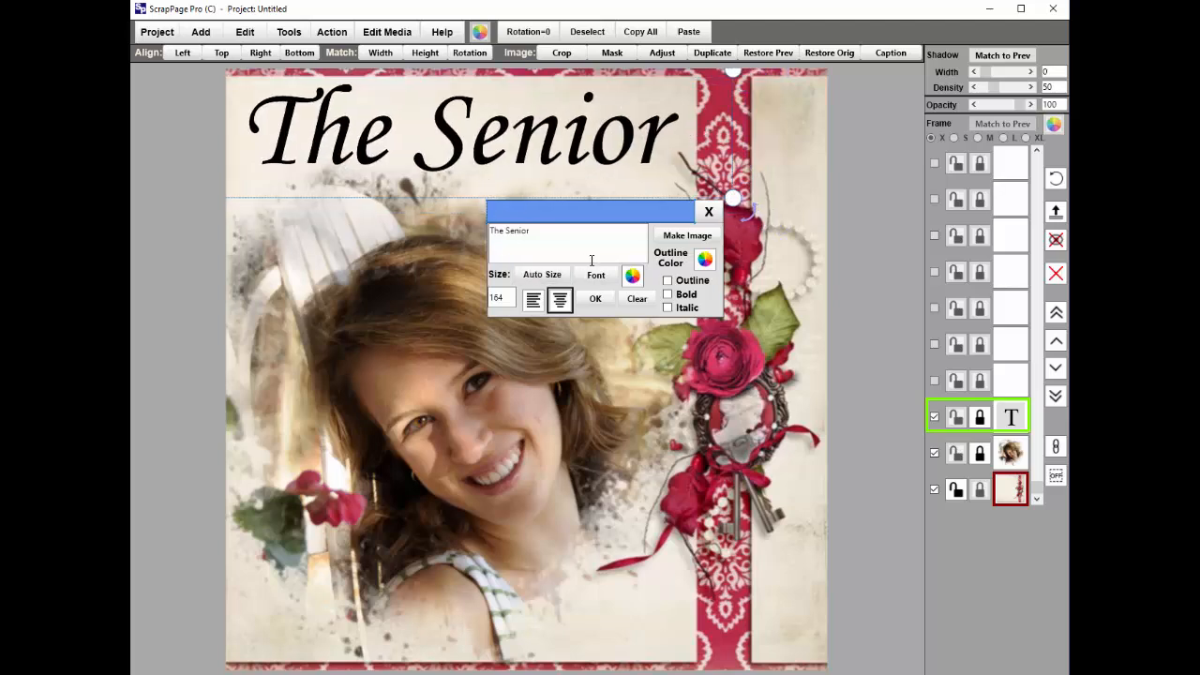
Set the title's text color to a light cream, RGB 235, 230, 212.
click(632, 275)
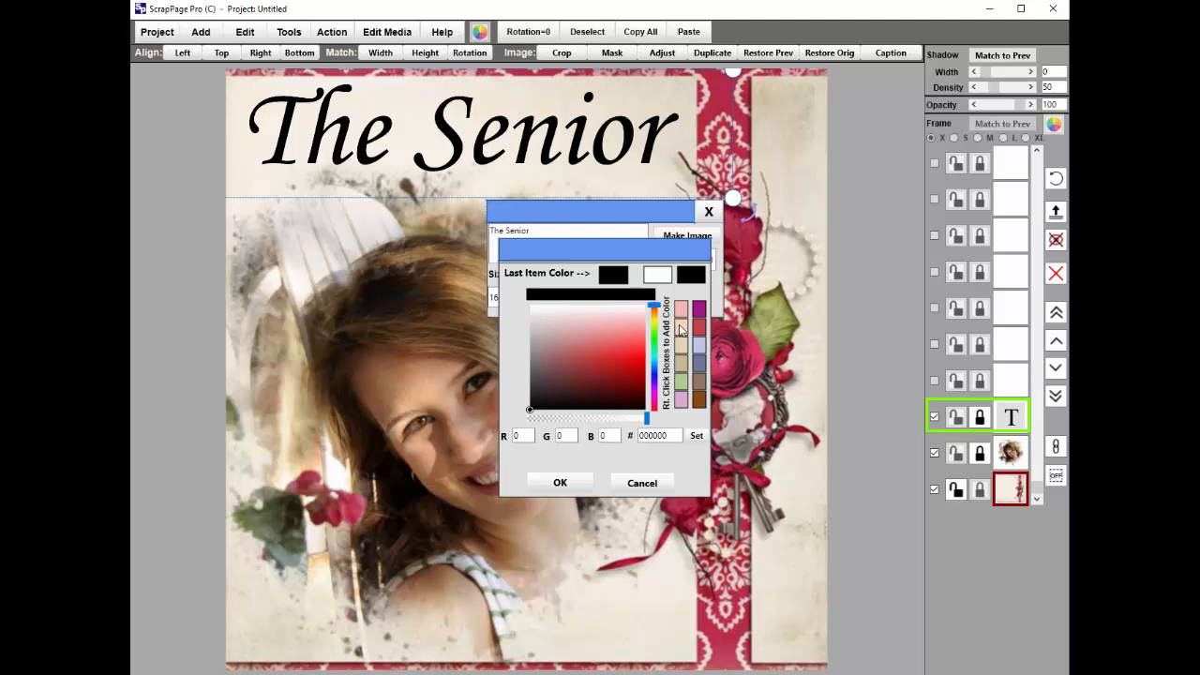
click(683, 345)
drag(579, 327, 572, 317)
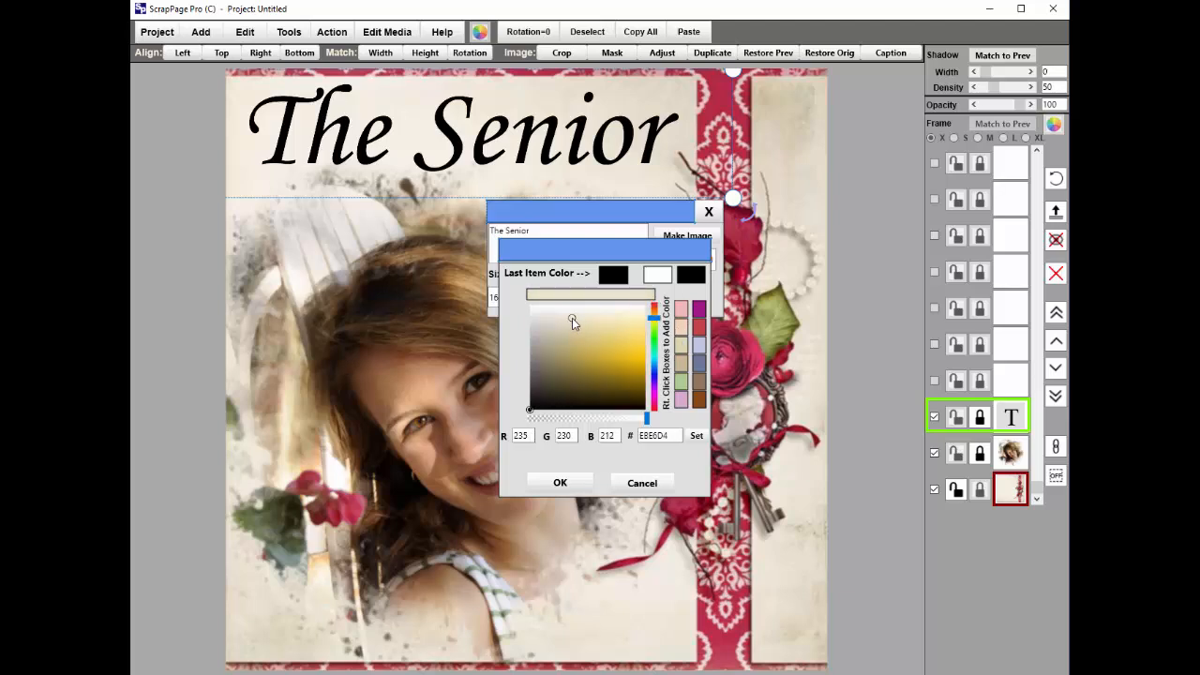
click(560, 483)
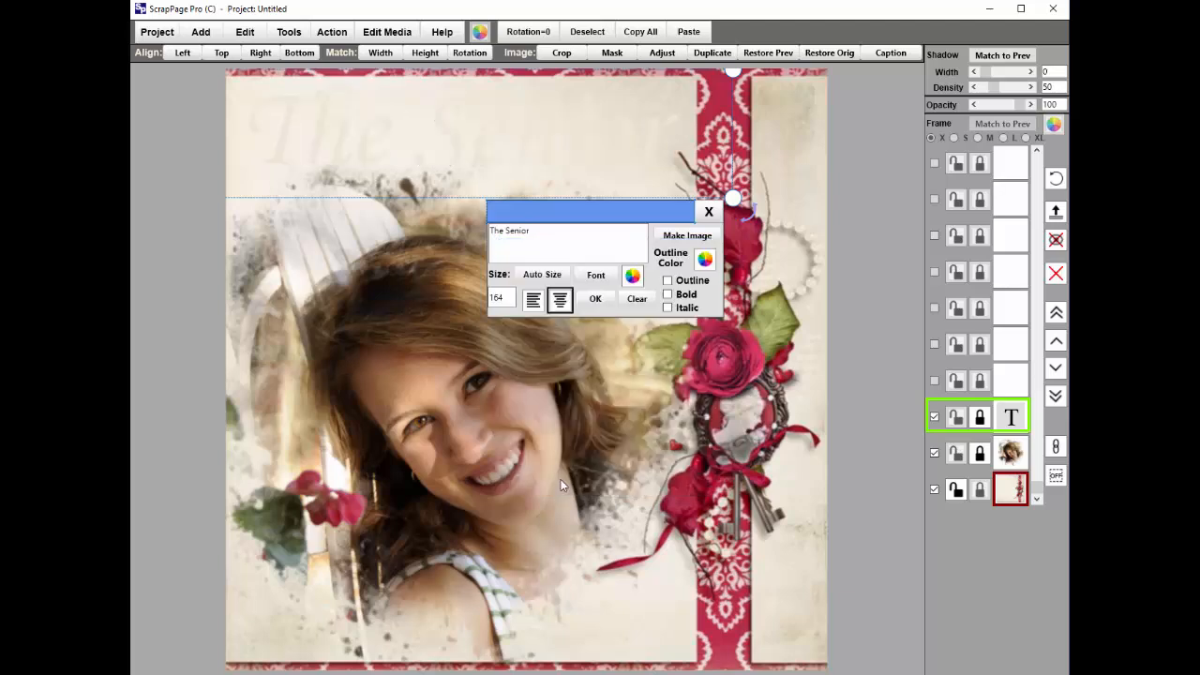
Give the title an outline in dark gold, RGB 139, 122, 60.
click(708, 261)
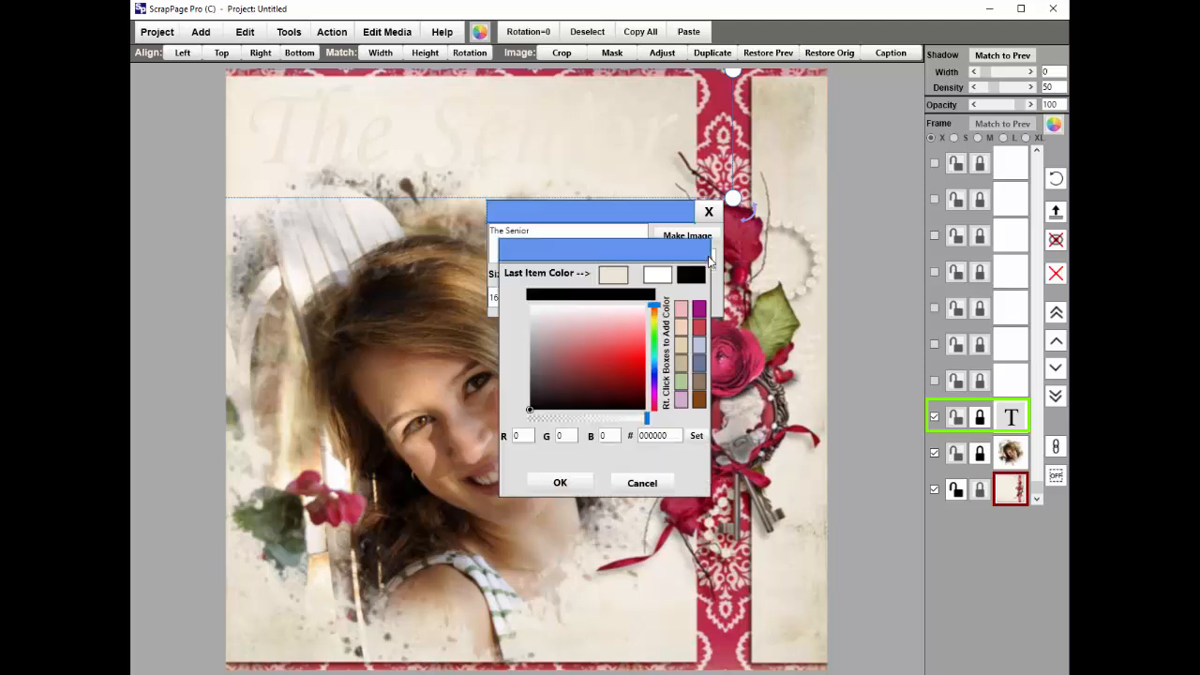
click(680, 350)
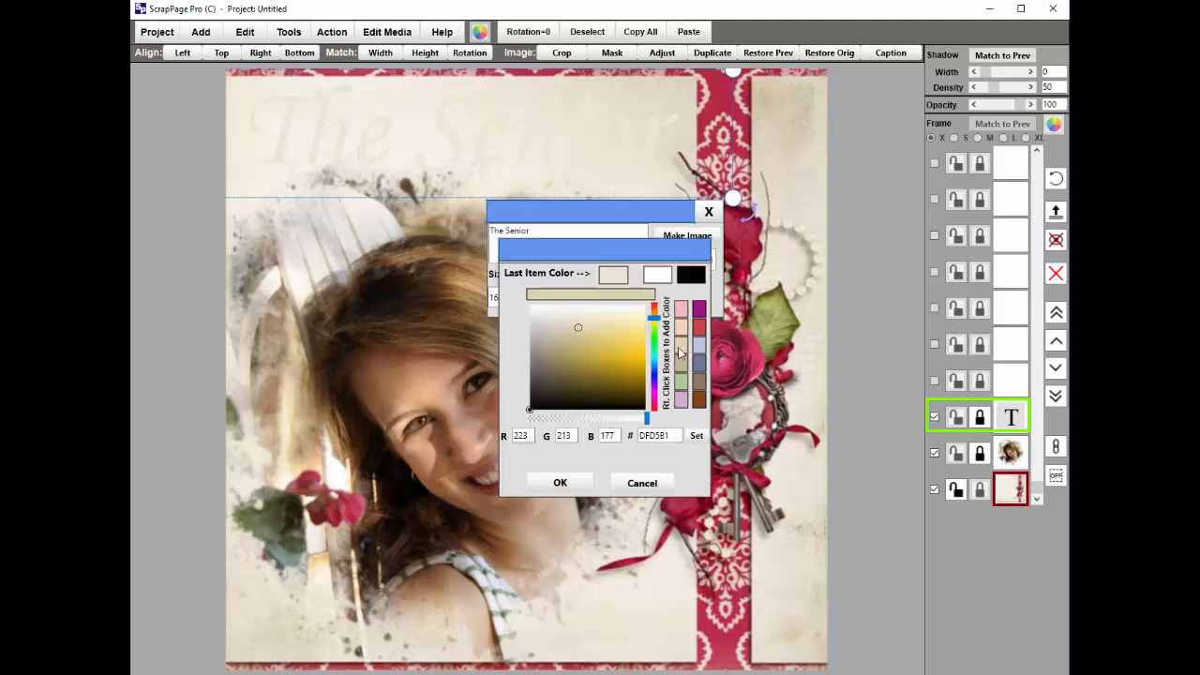
click(578, 355)
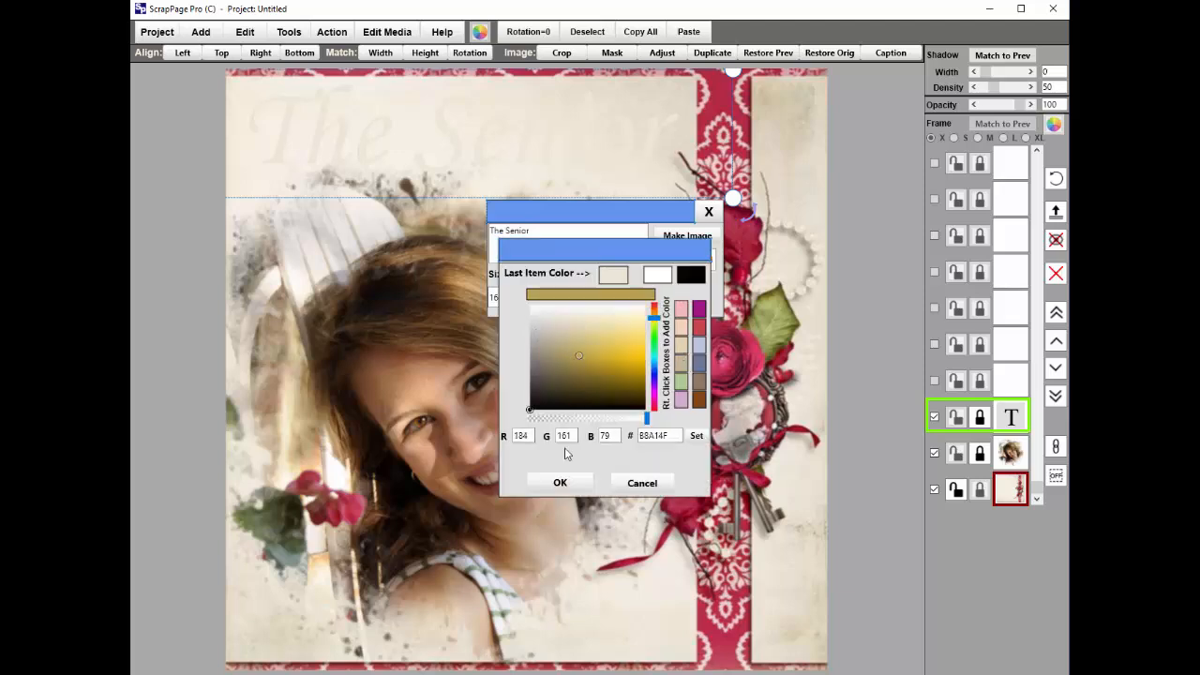
click(576, 369)
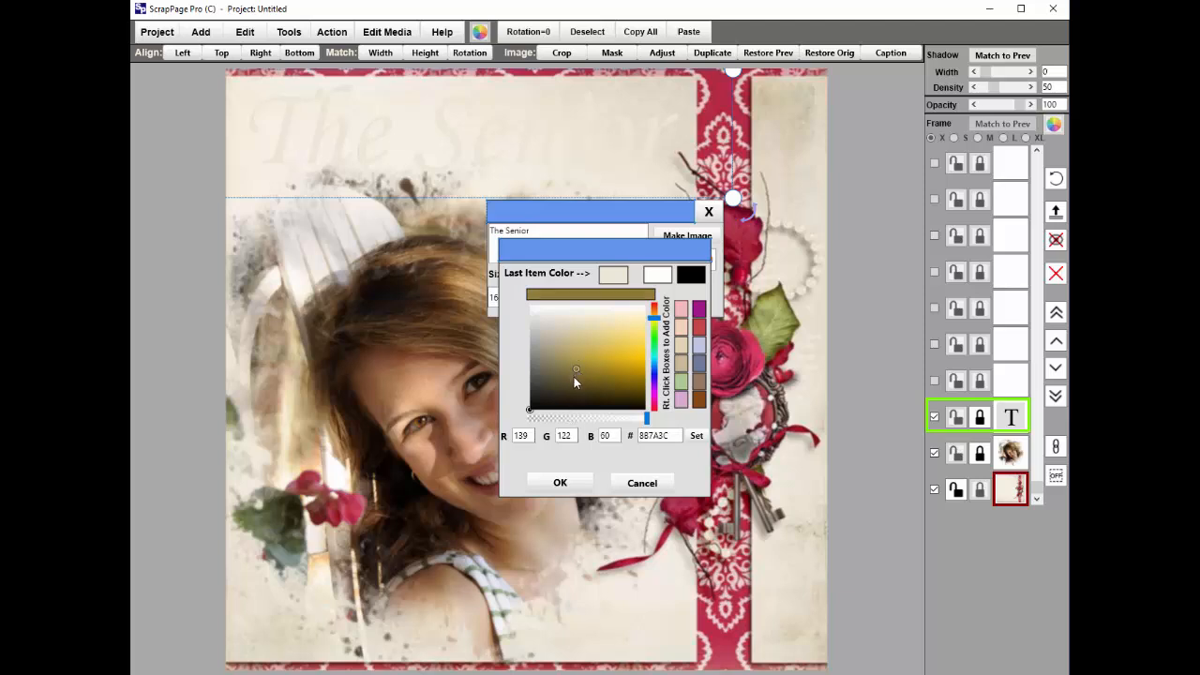
click(560, 483)
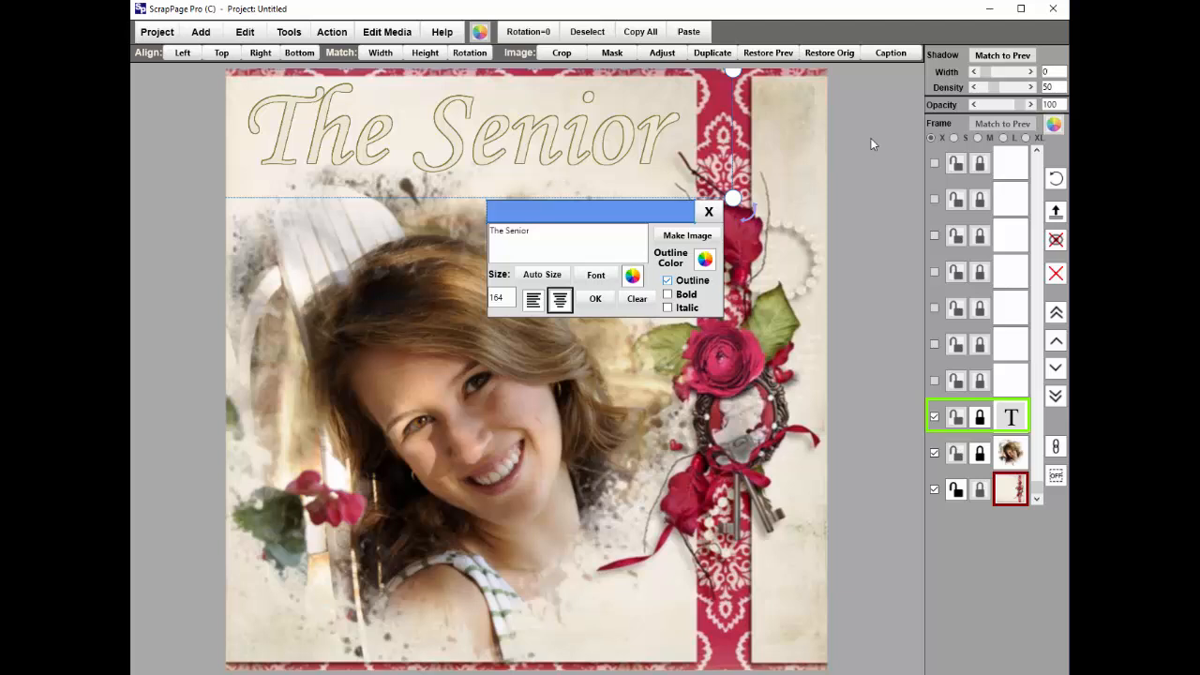
Apply a shadow of width 2 and density 110 to the title, and deselect it.
drag(983, 72, 1008, 93)
click(809, 144)
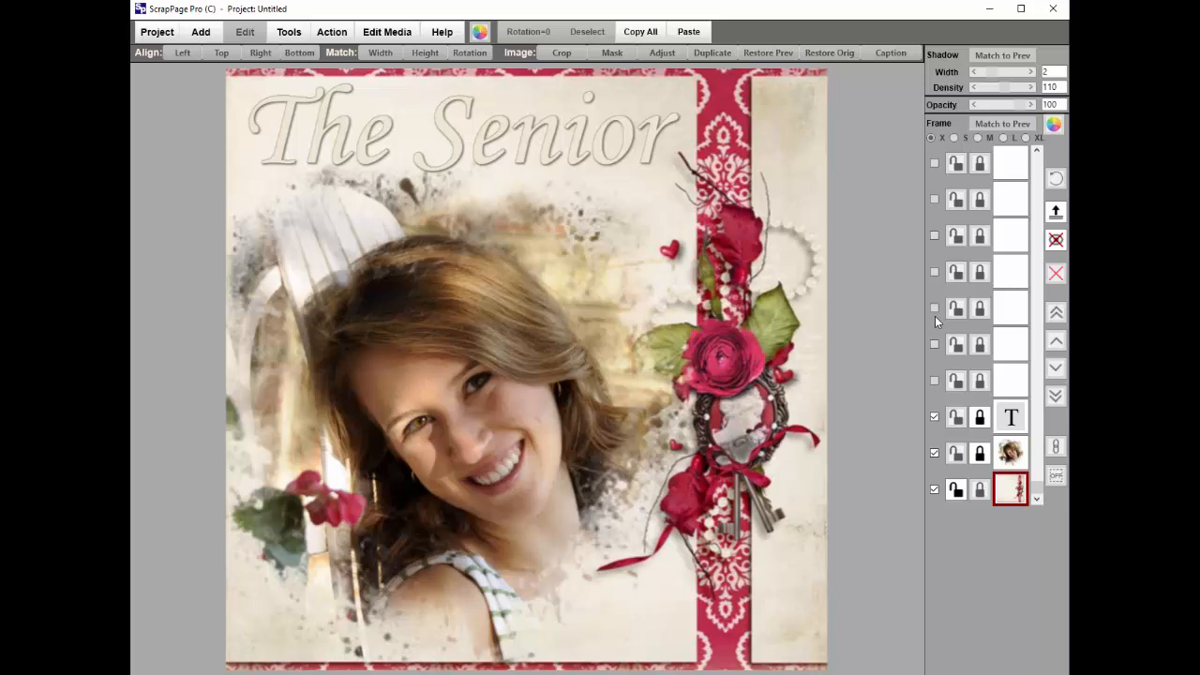
Start a new picture project from Contemporary04.png in the QuickPages folder, discarding the unsaved changes.
click(158, 32)
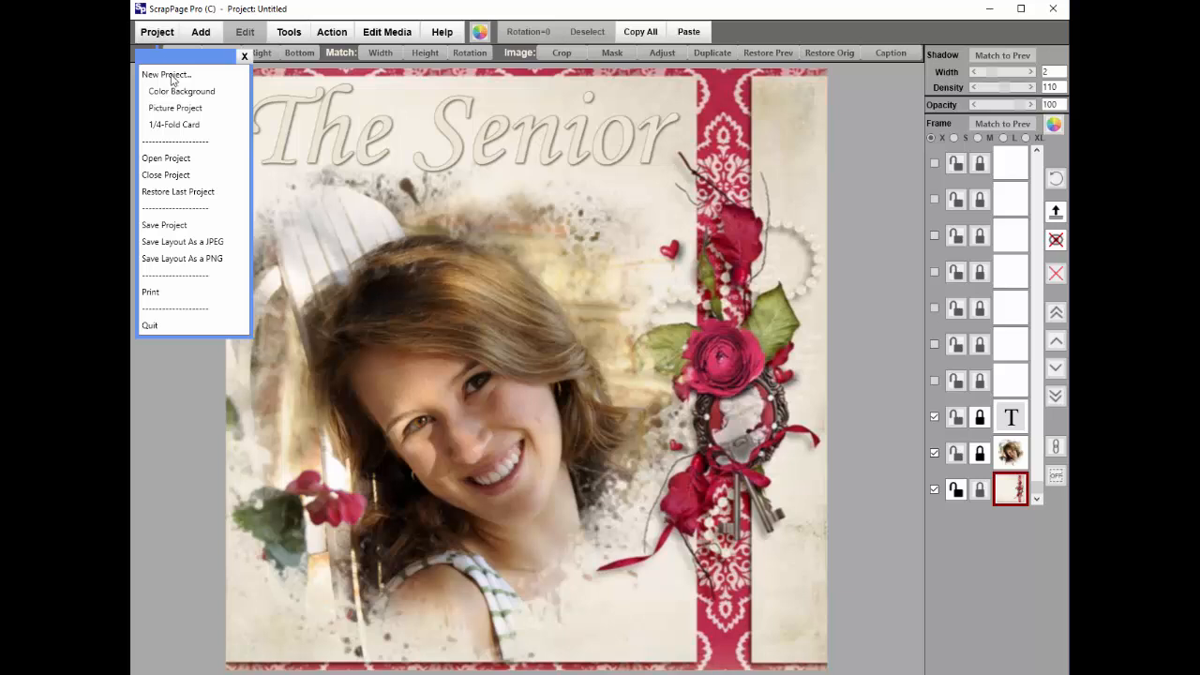
click(169, 110)
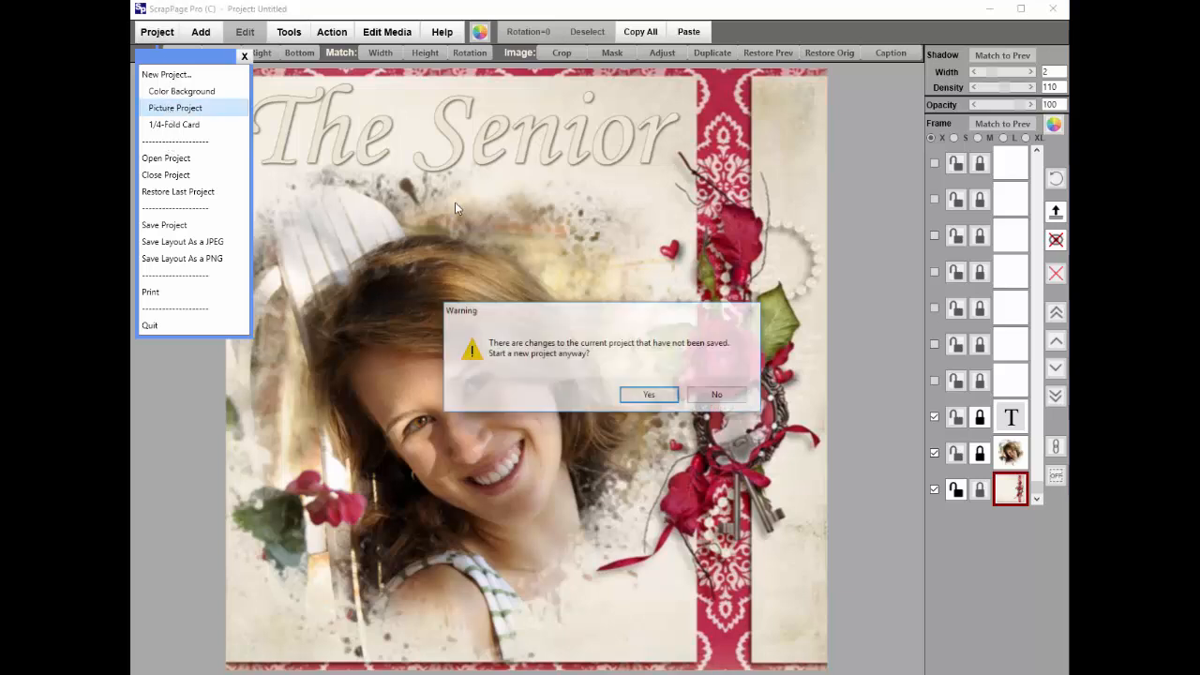
click(649, 396)
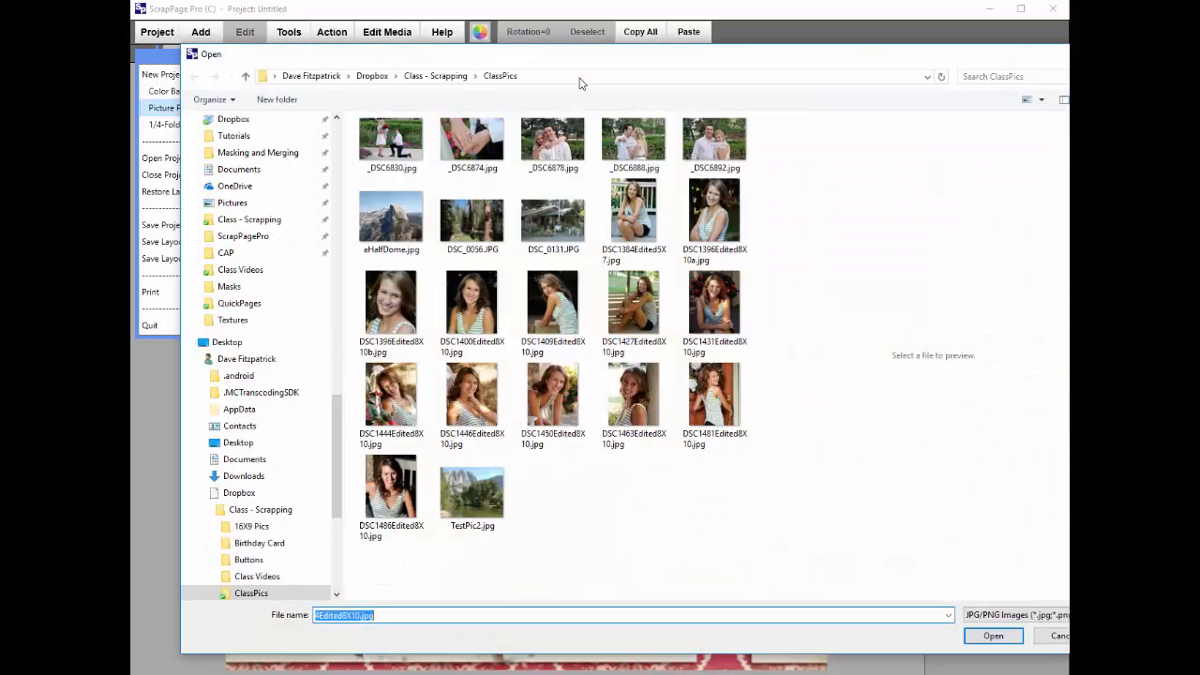
click(448, 79)
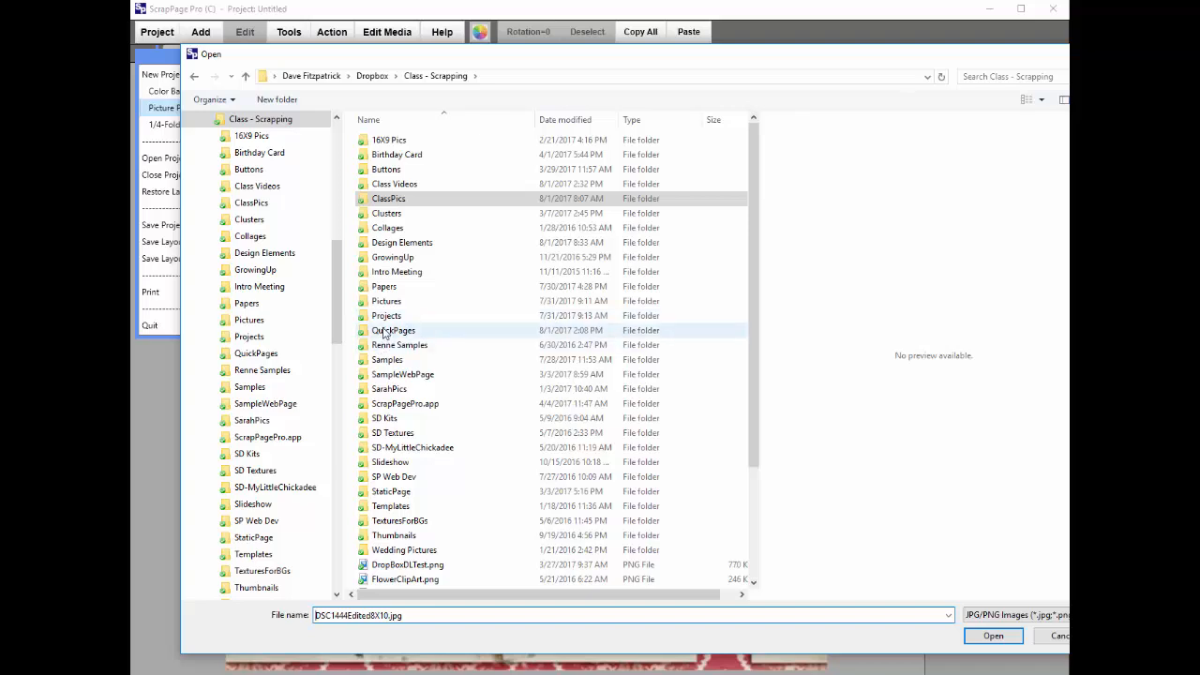
double_click(384, 332)
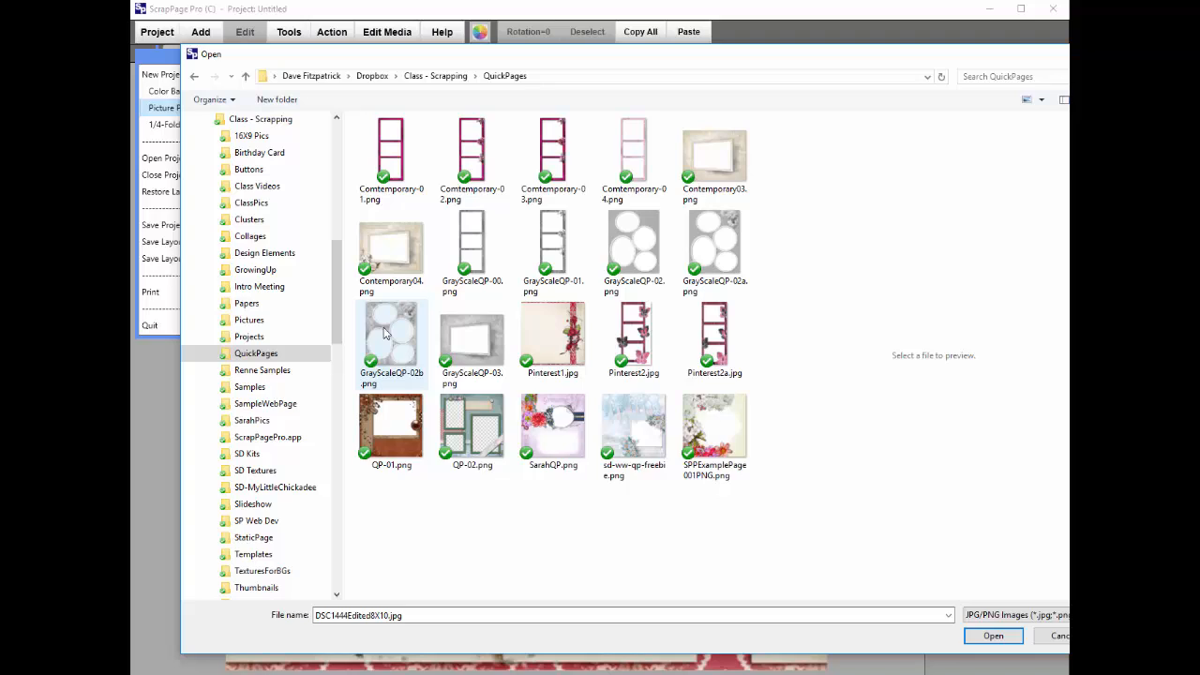
click(401, 273)
click(1001, 638)
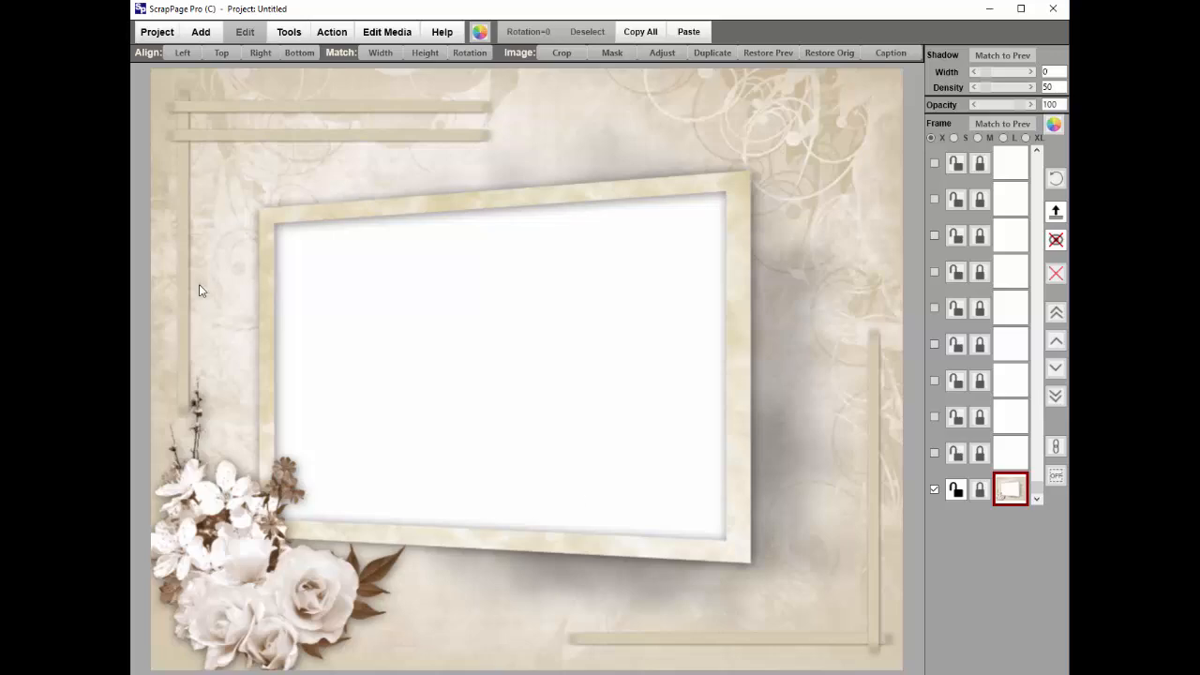
Add the portrait DSC1444Edited8X10.jpg from the ClassPics folder to the page.
click(203, 35)
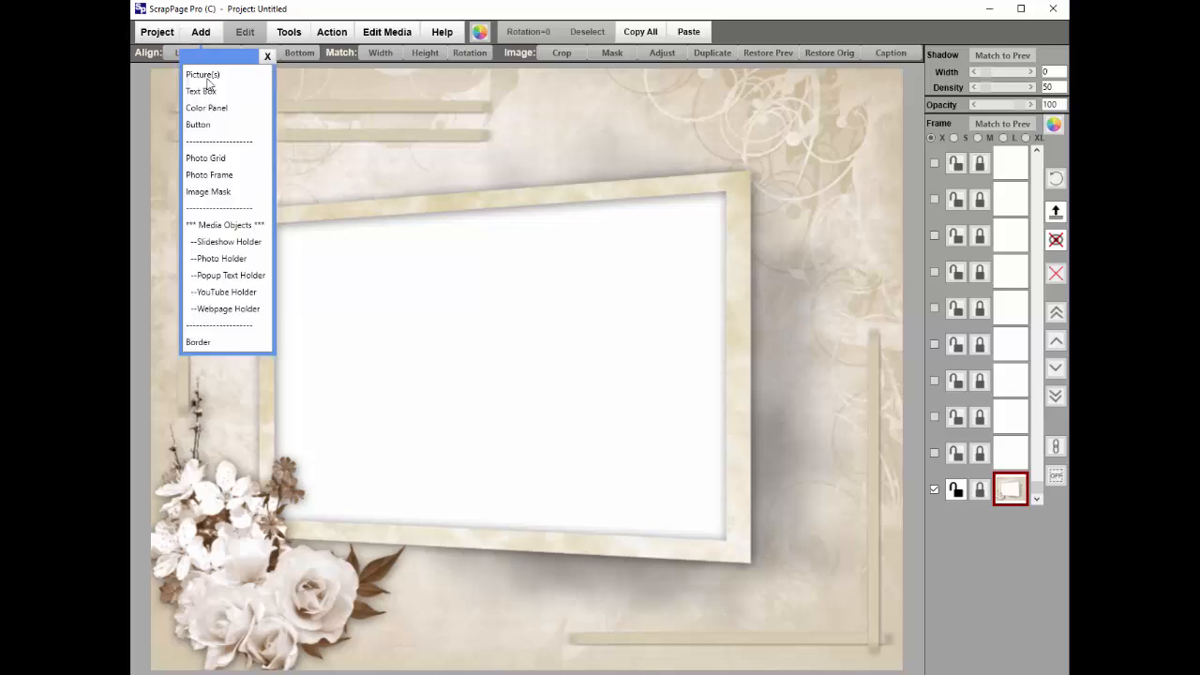
click(204, 75)
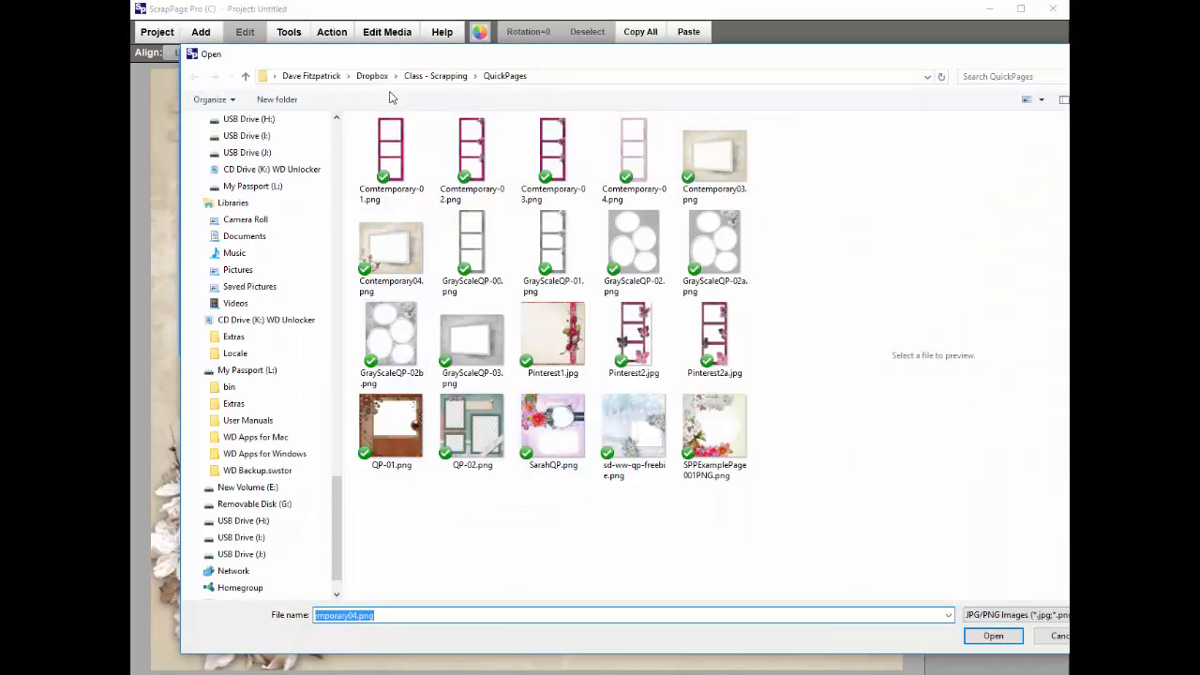
click(435, 76)
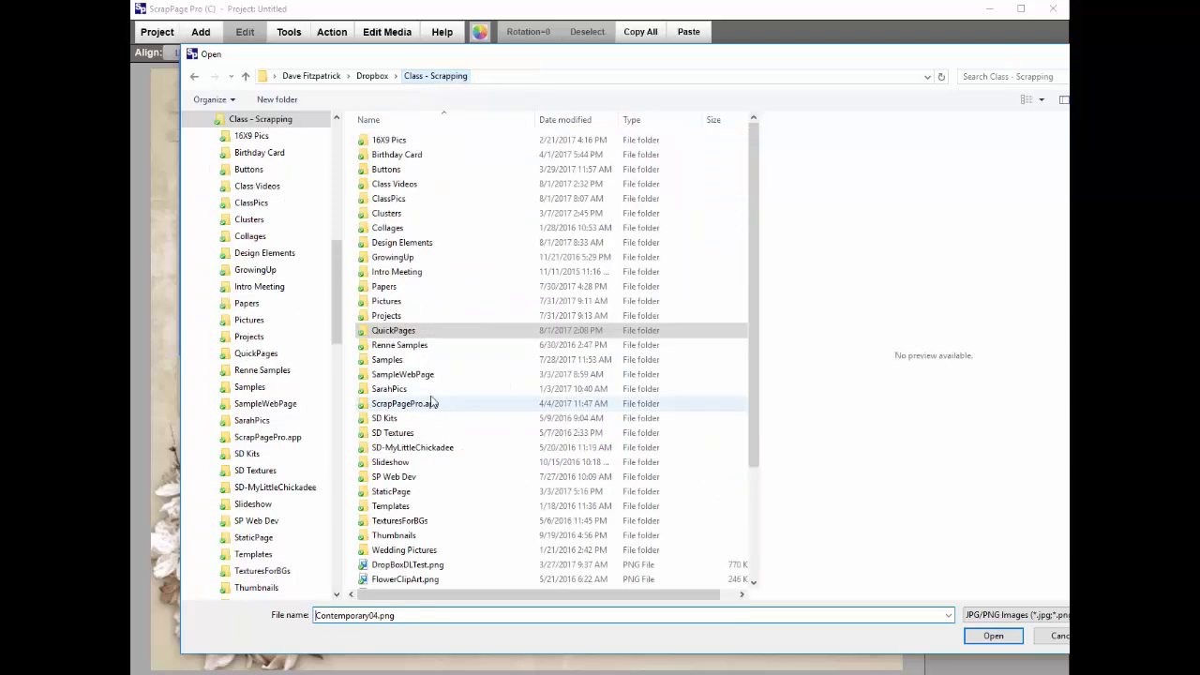
double_click(388, 198)
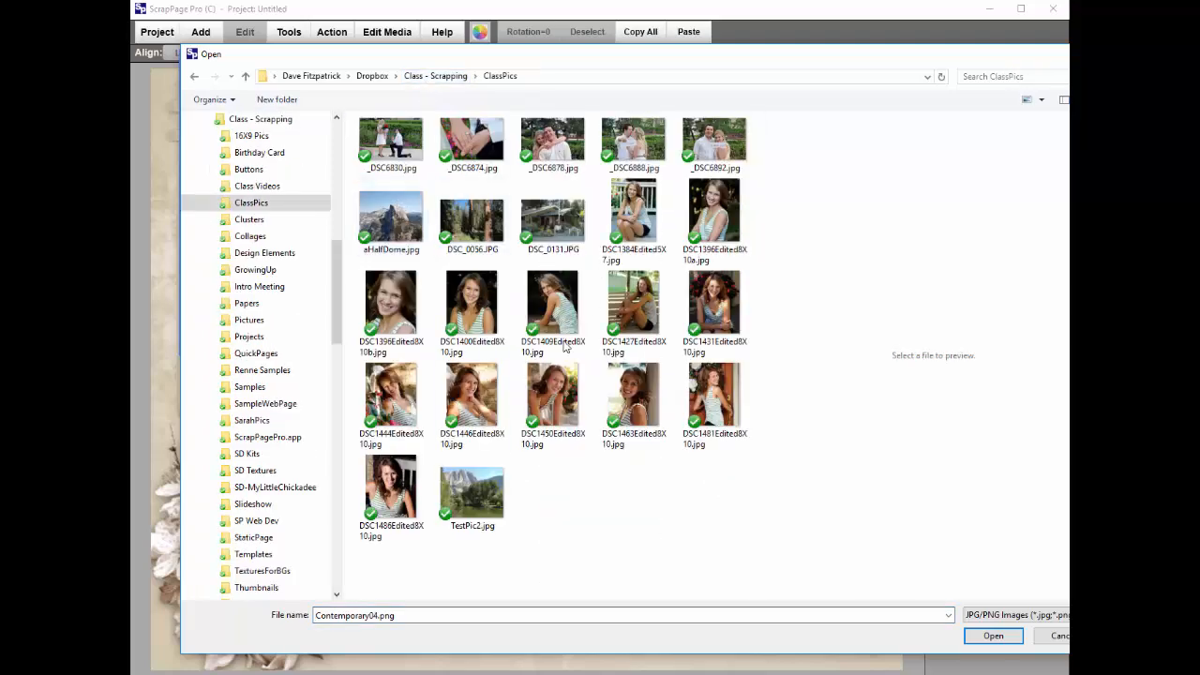
click(415, 420)
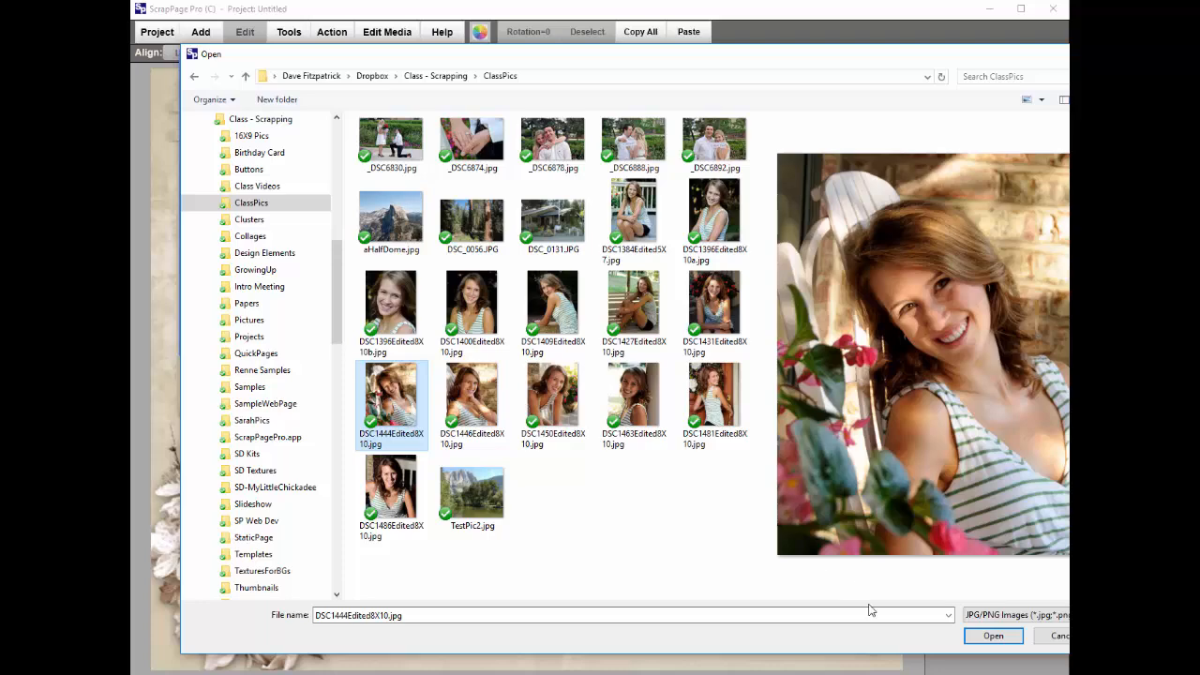
click(993, 636)
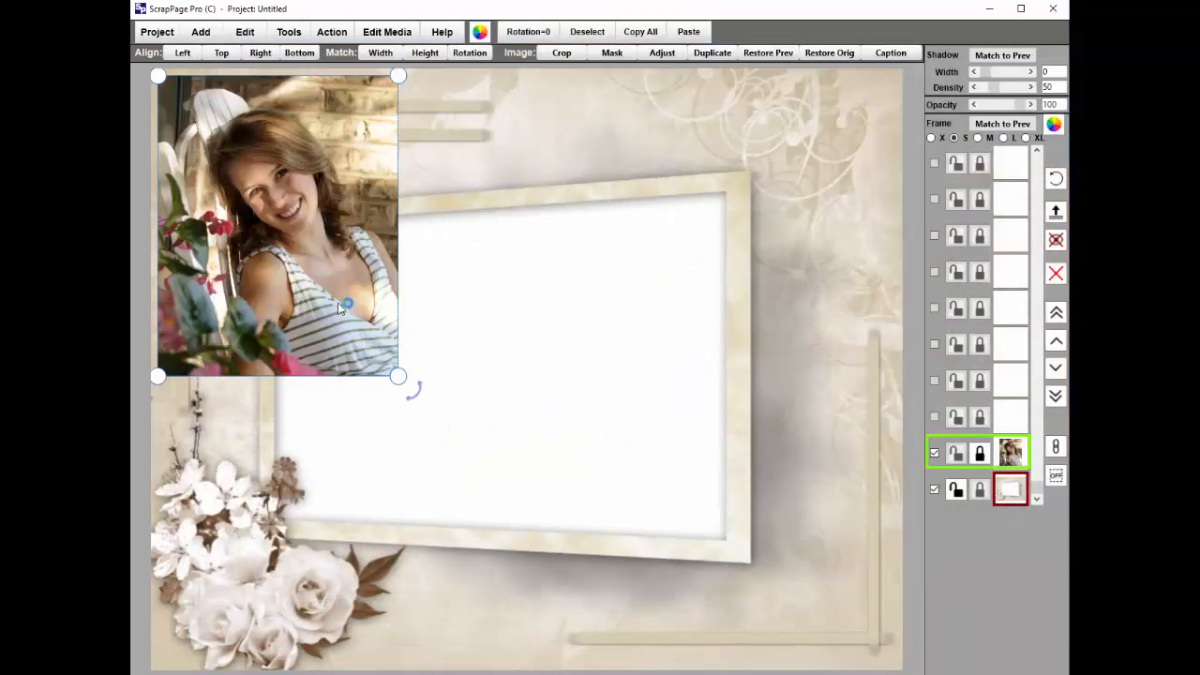
Send the portrait behind the quick page, enlarge and position it to fill the tilted frame opening, and deselect it.
click(1057, 398)
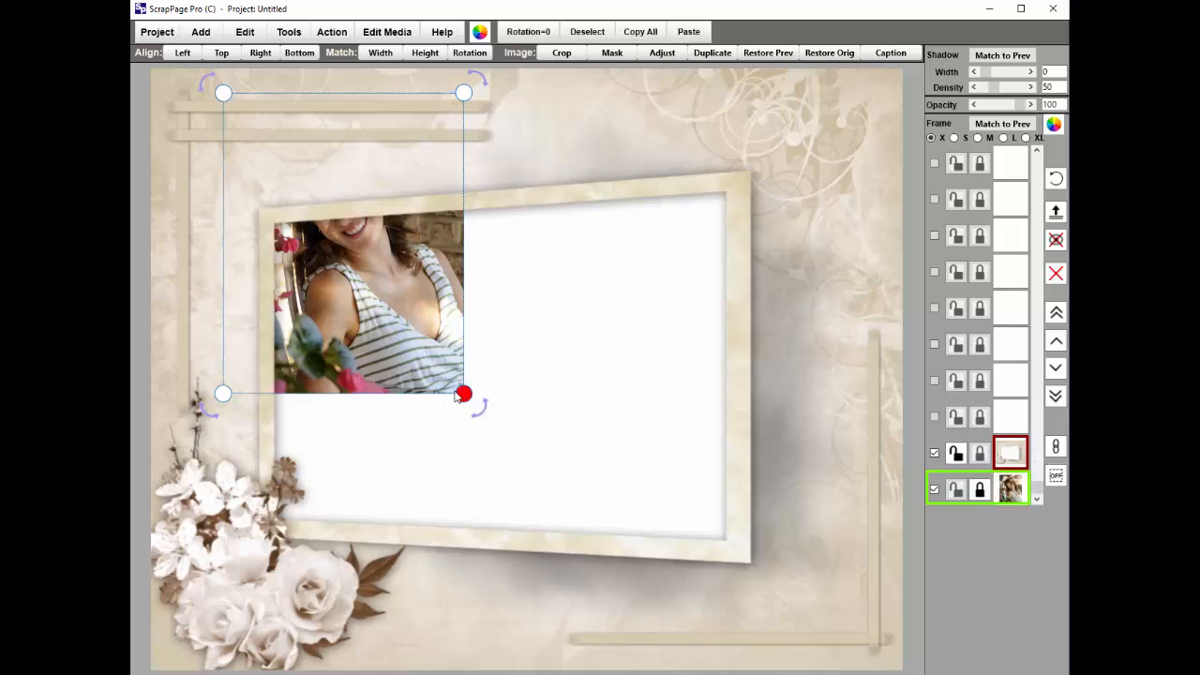
drag(465, 395, 728, 674)
drag(627, 466, 633, 508)
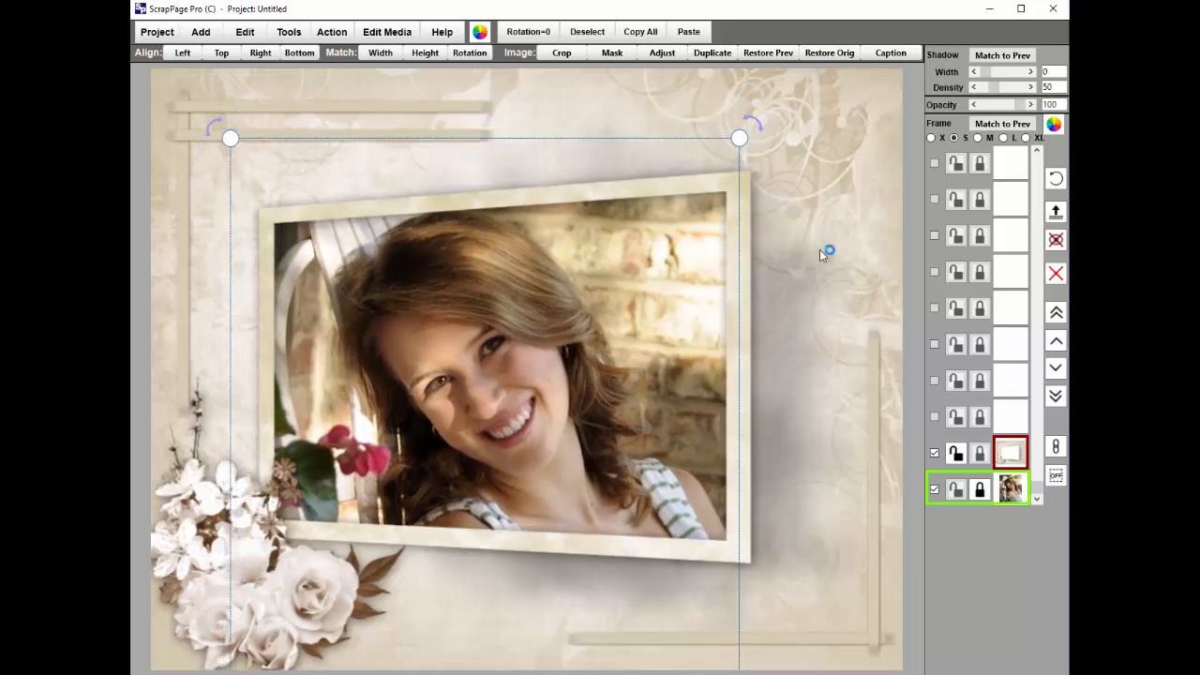
click(871, 132)
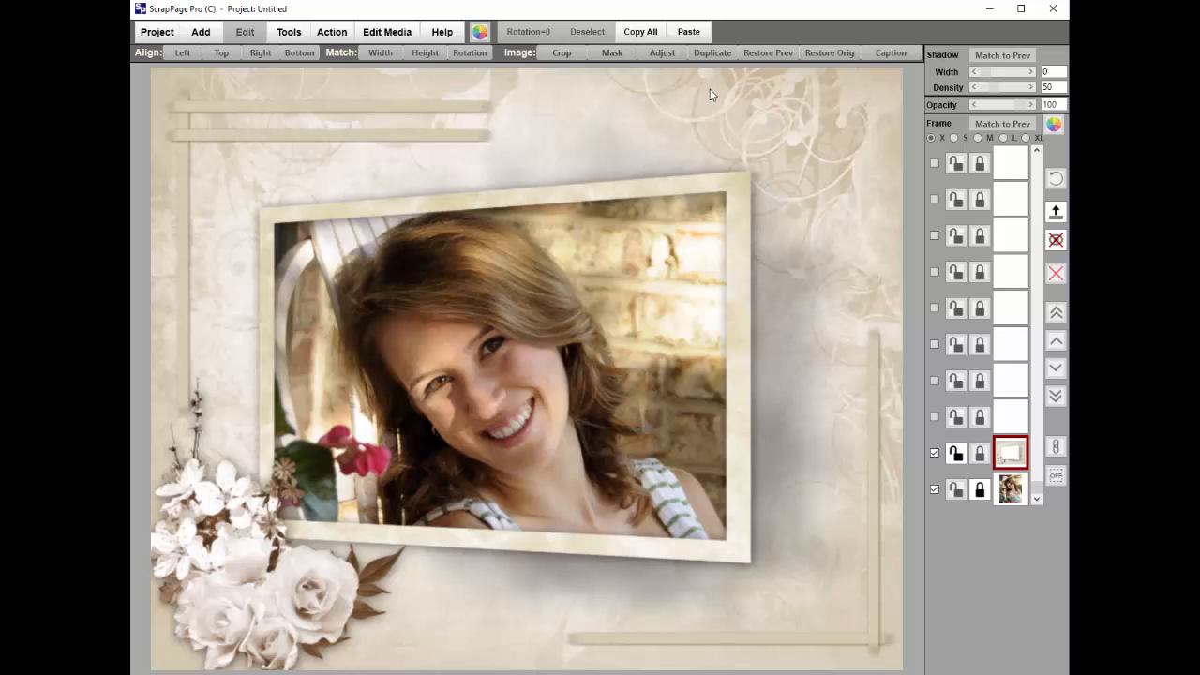
Start a new picture project from GrayScaleQP-01.png in the QuickPages folder, discarding the unsaved changes.
click(158, 32)
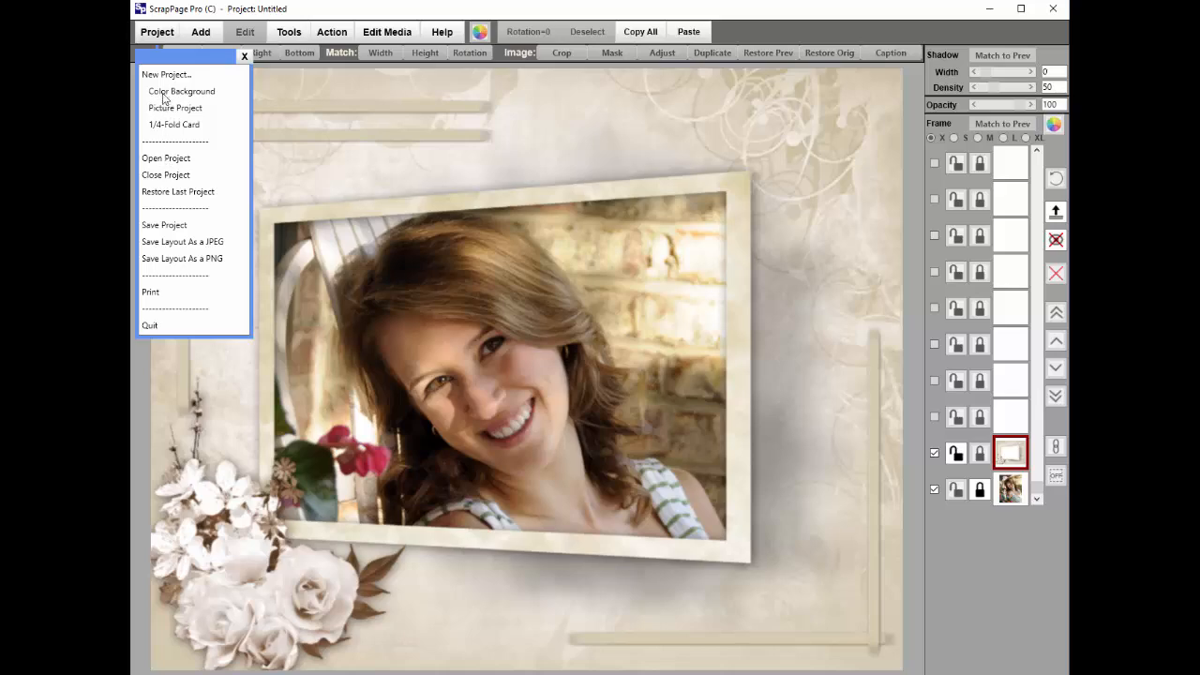
click(169, 108)
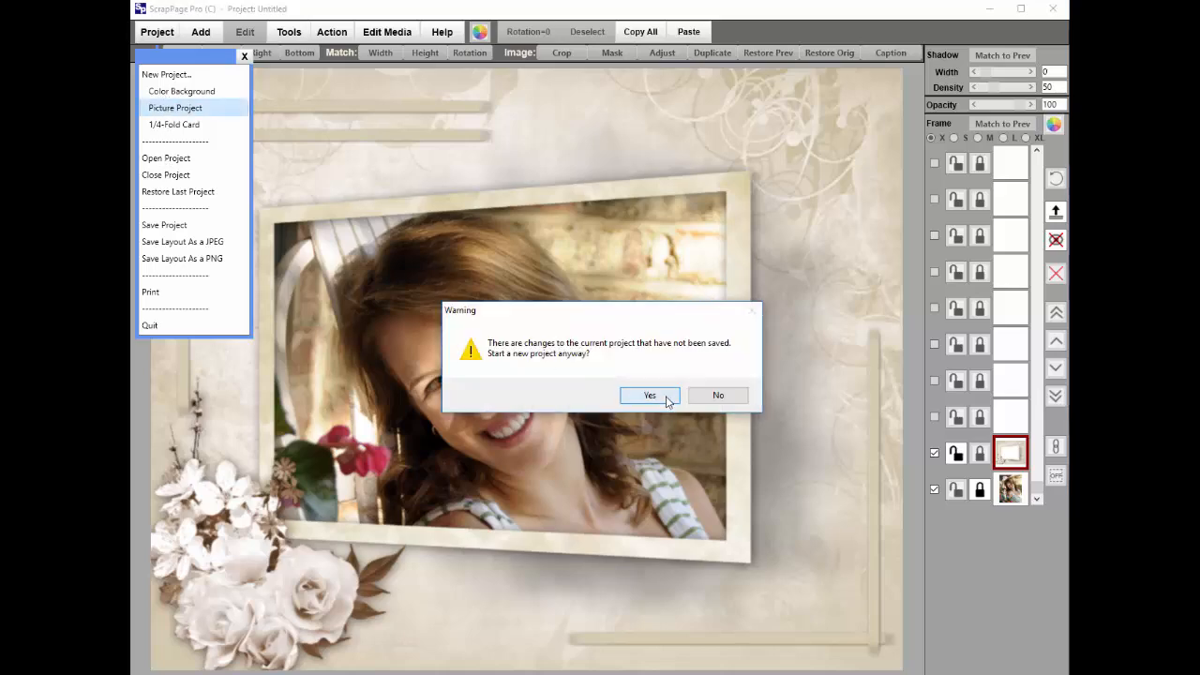
click(649, 395)
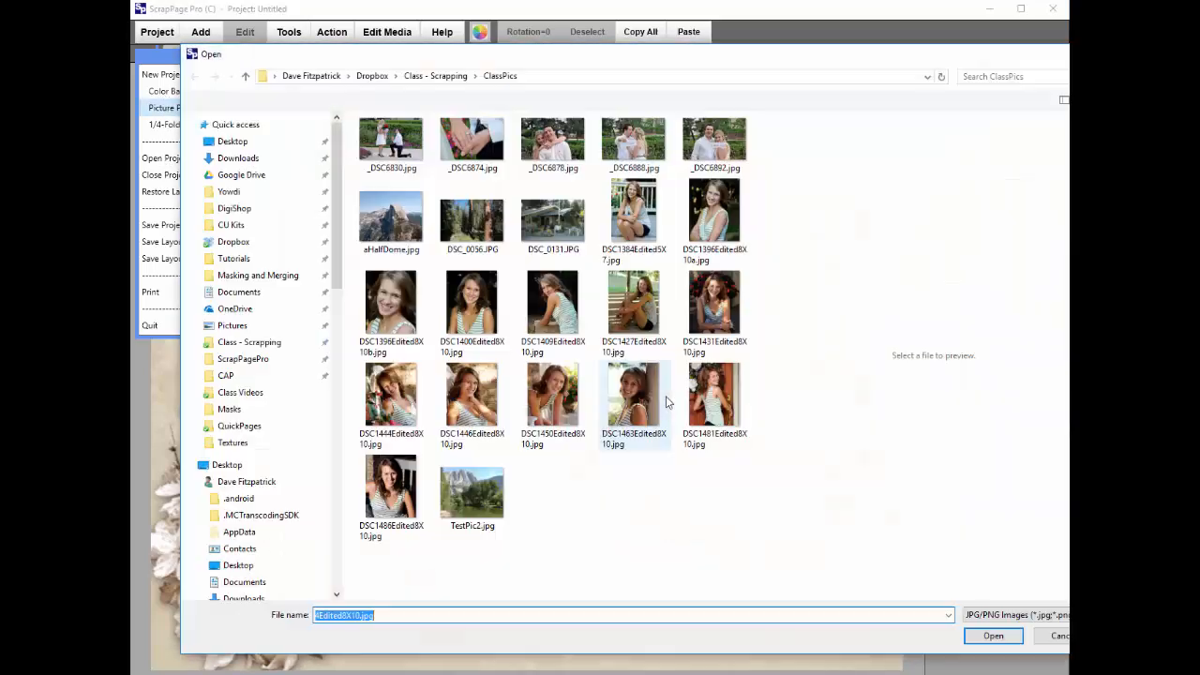
click(434, 76)
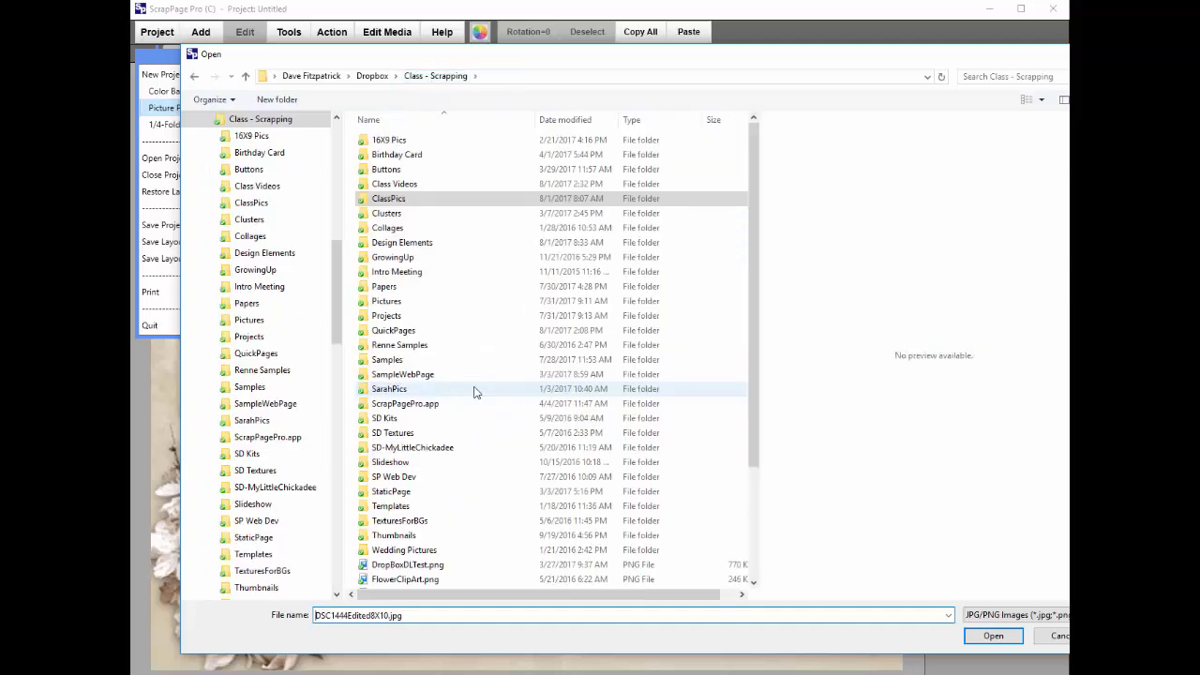
double_click(384, 334)
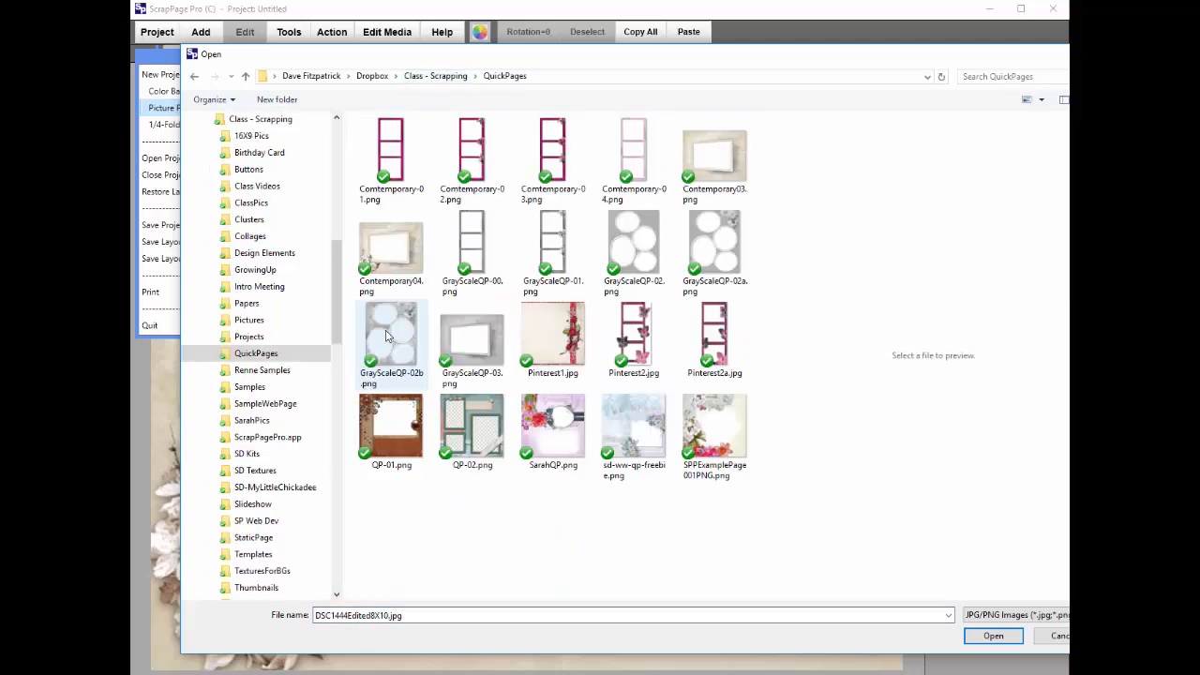
click(546, 246)
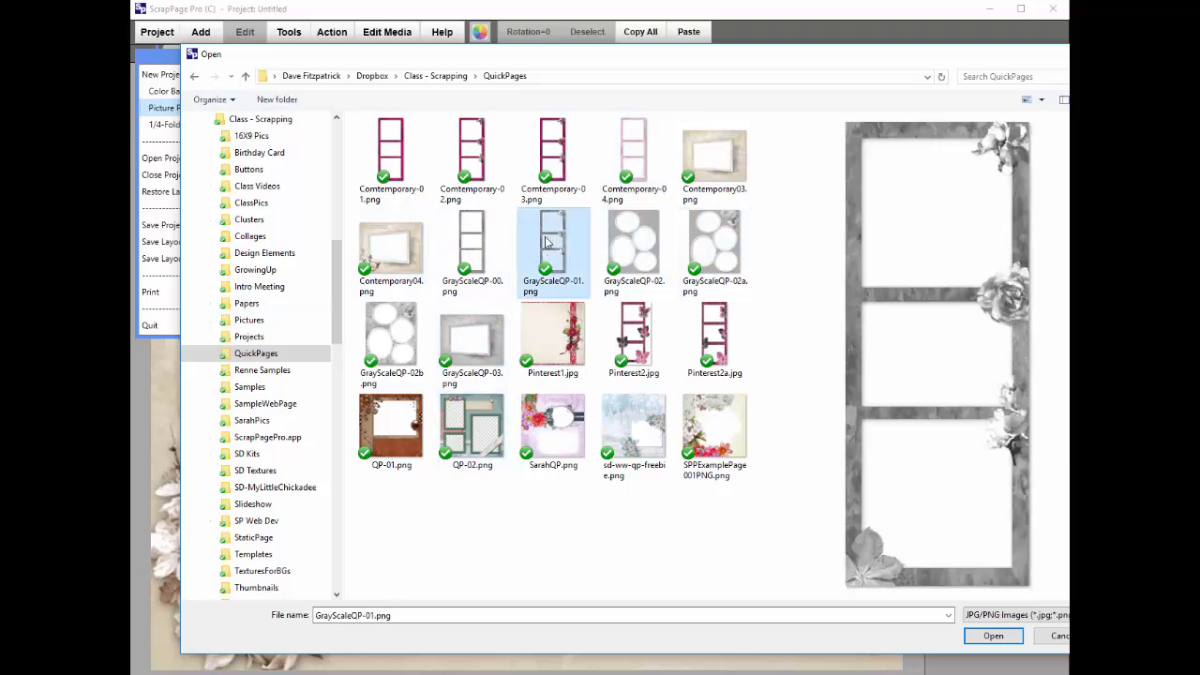
click(994, 637)
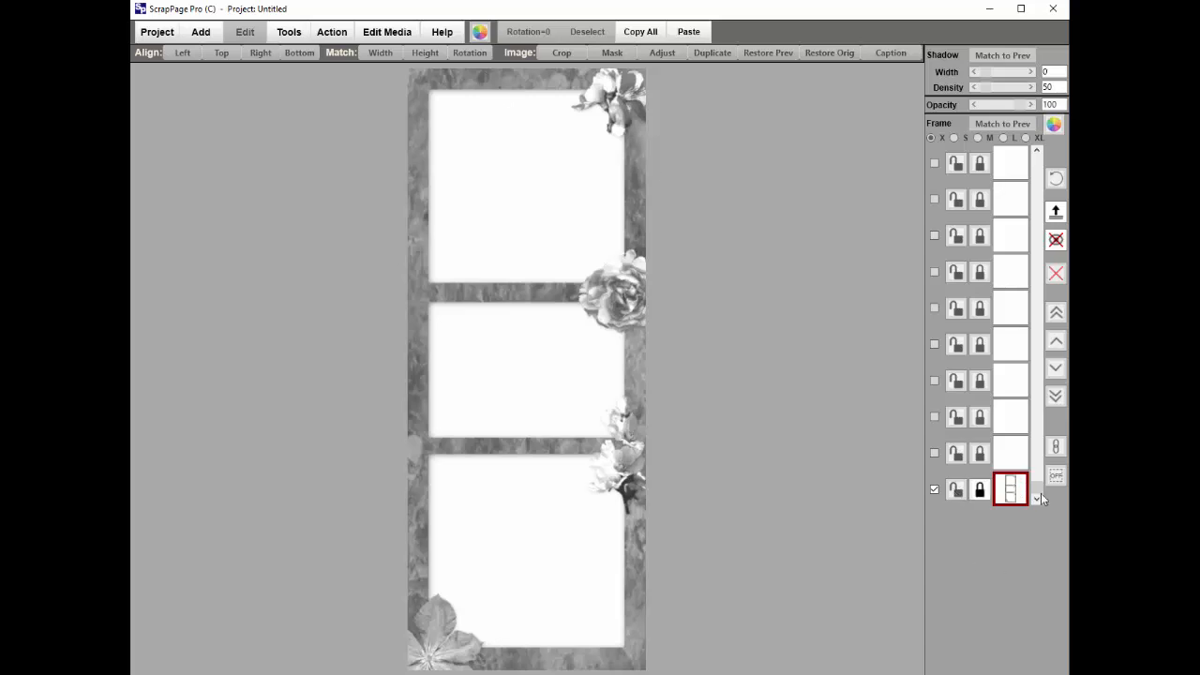
Tint the grayscale quick page brown, RGB 134, 73, 20, and restore its previous version.
click(1003, 497)
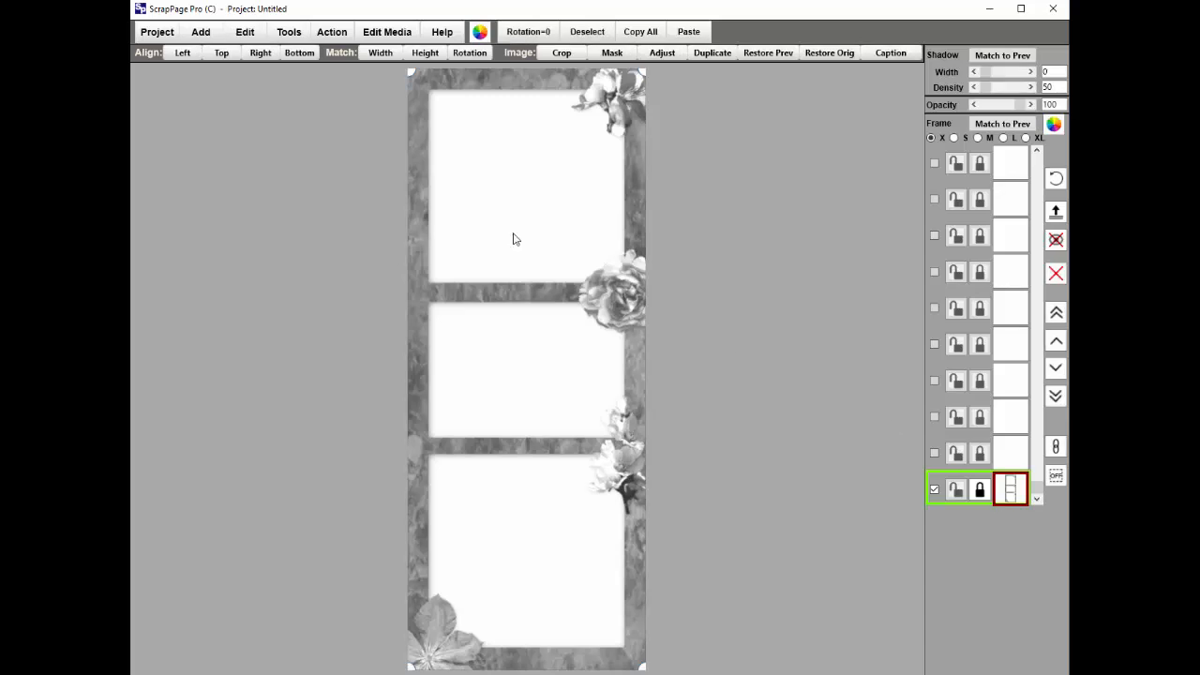
click(479, 32)
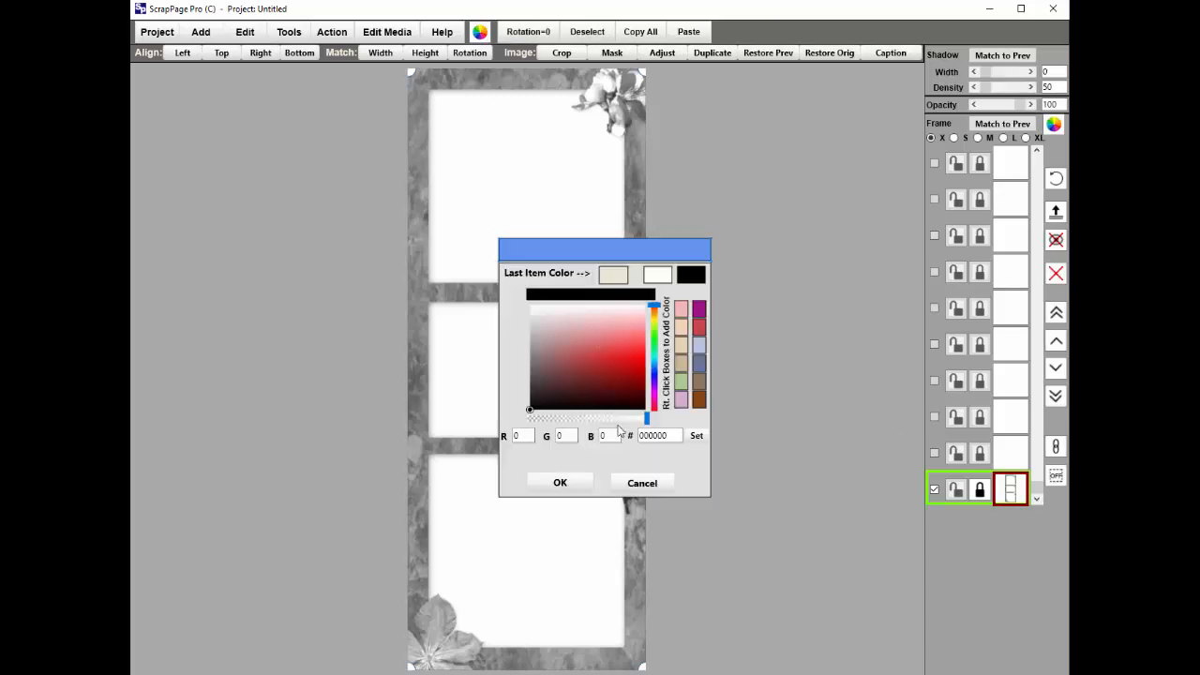
click(700, 401)
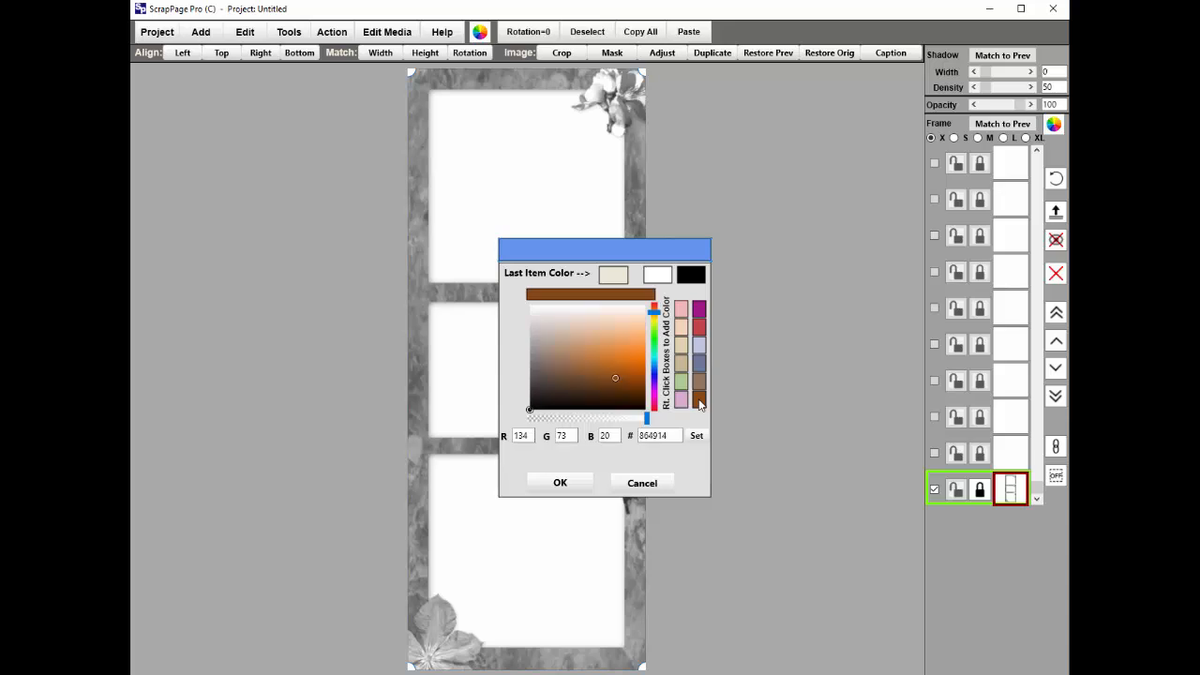
click(578, 483)
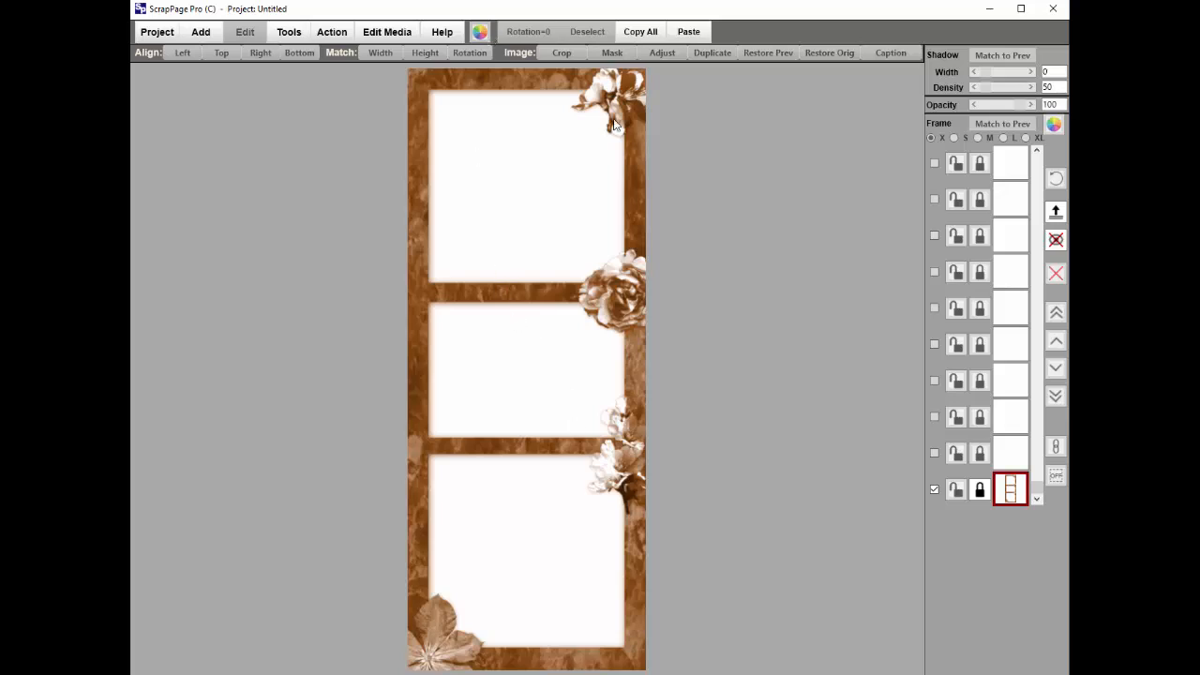
click(525, 201)
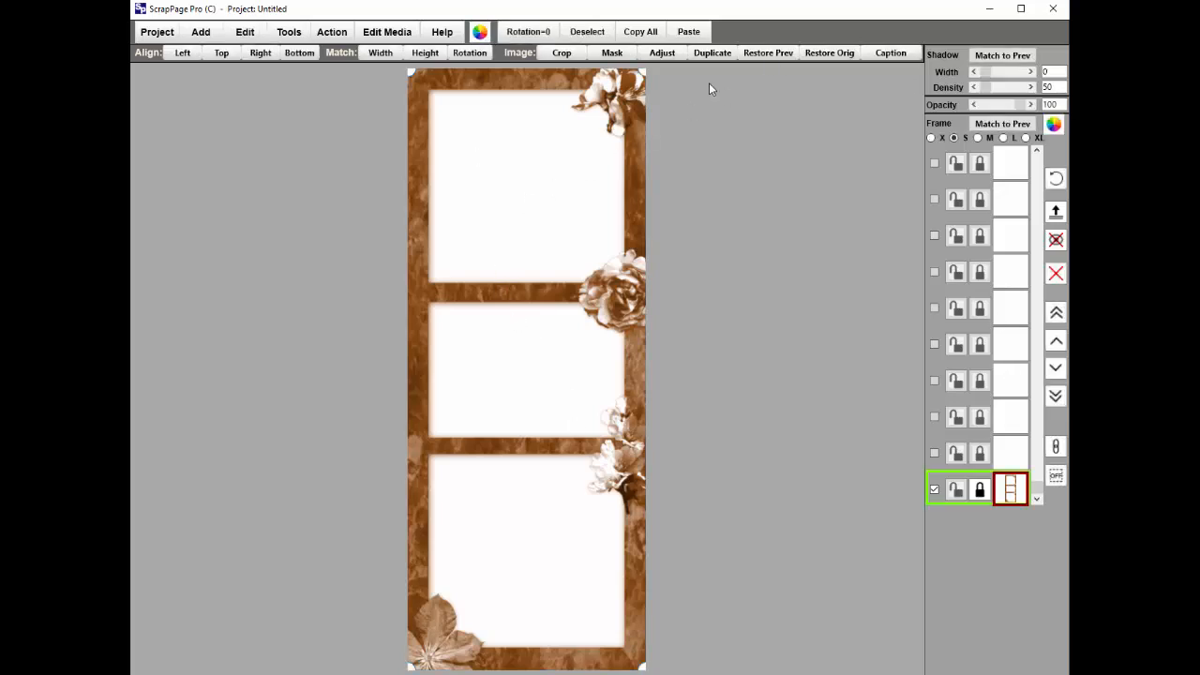
click(755, 54)
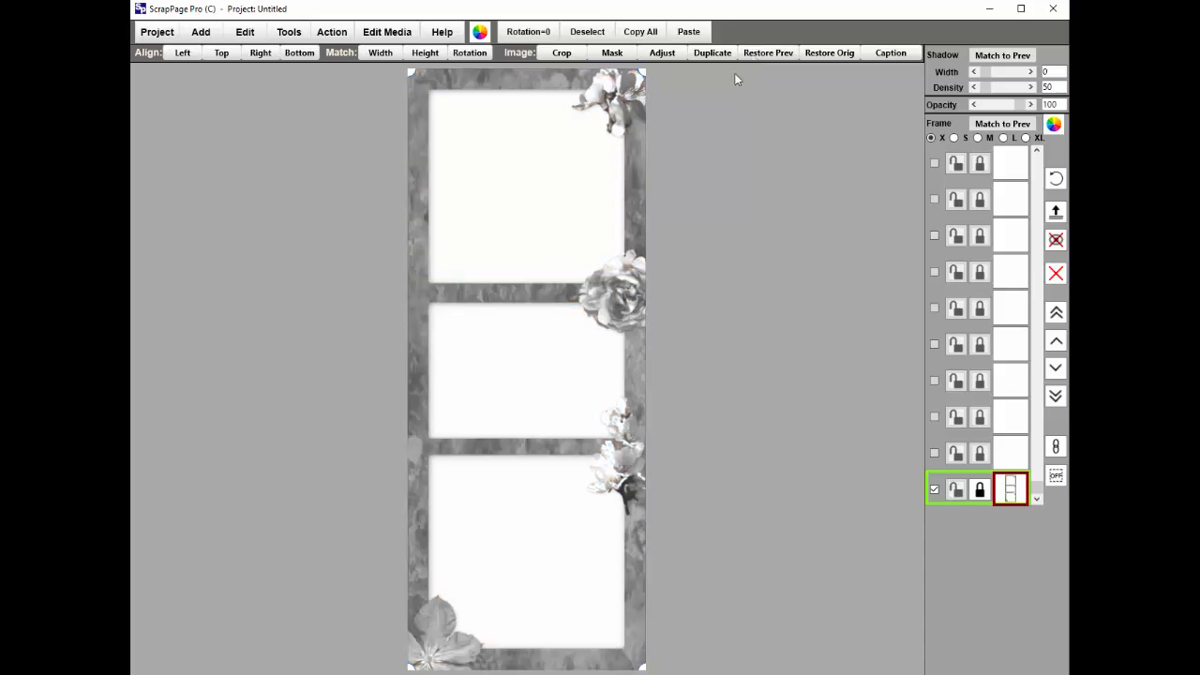
Tint the quick page with the preset slate blue and restore its previous version.
click(479, 32)
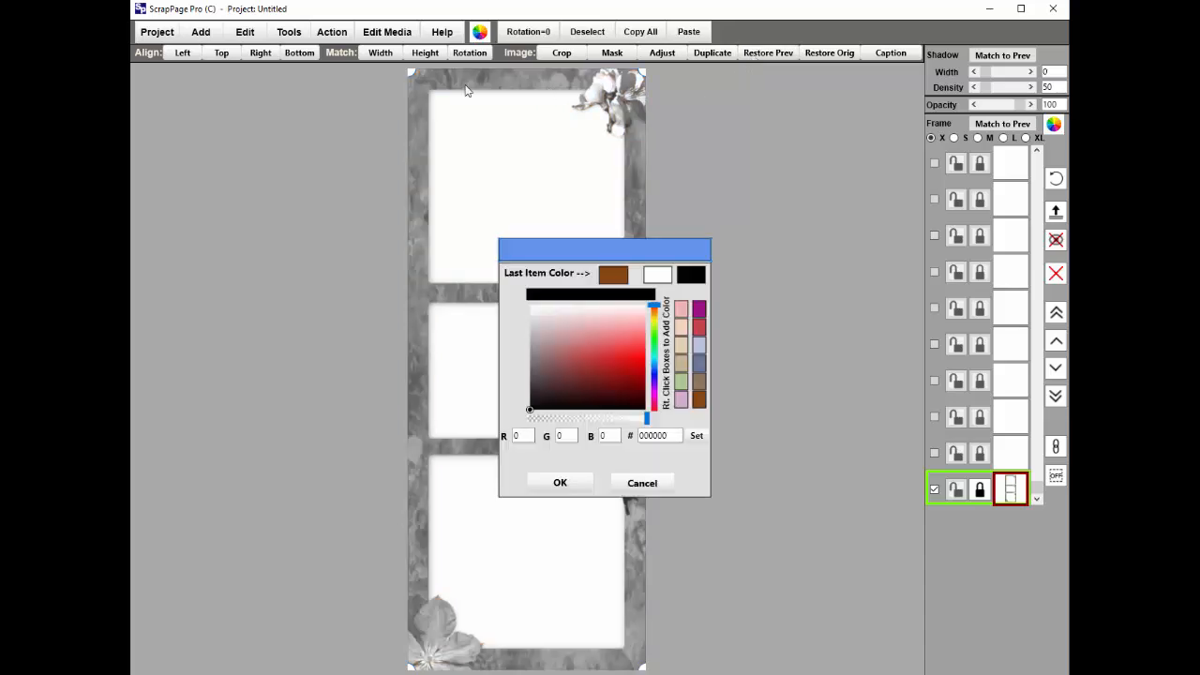
click(697, 369)
click(548, 484)
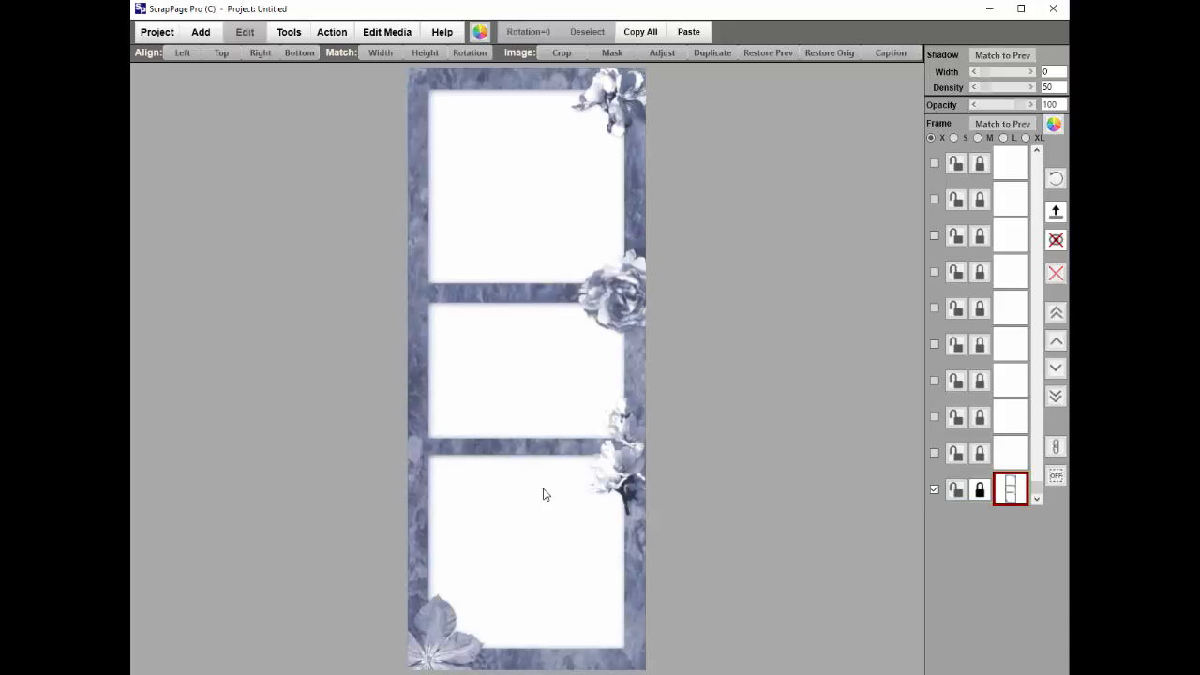
click(511, 258)
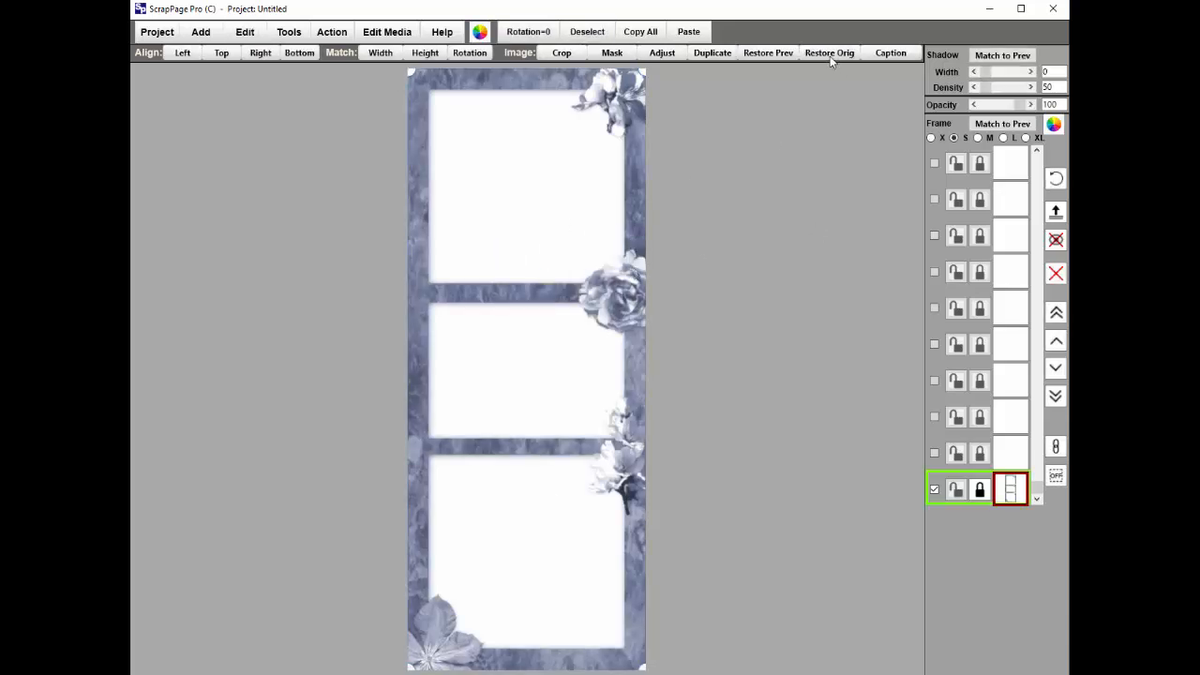
click(756, 55)
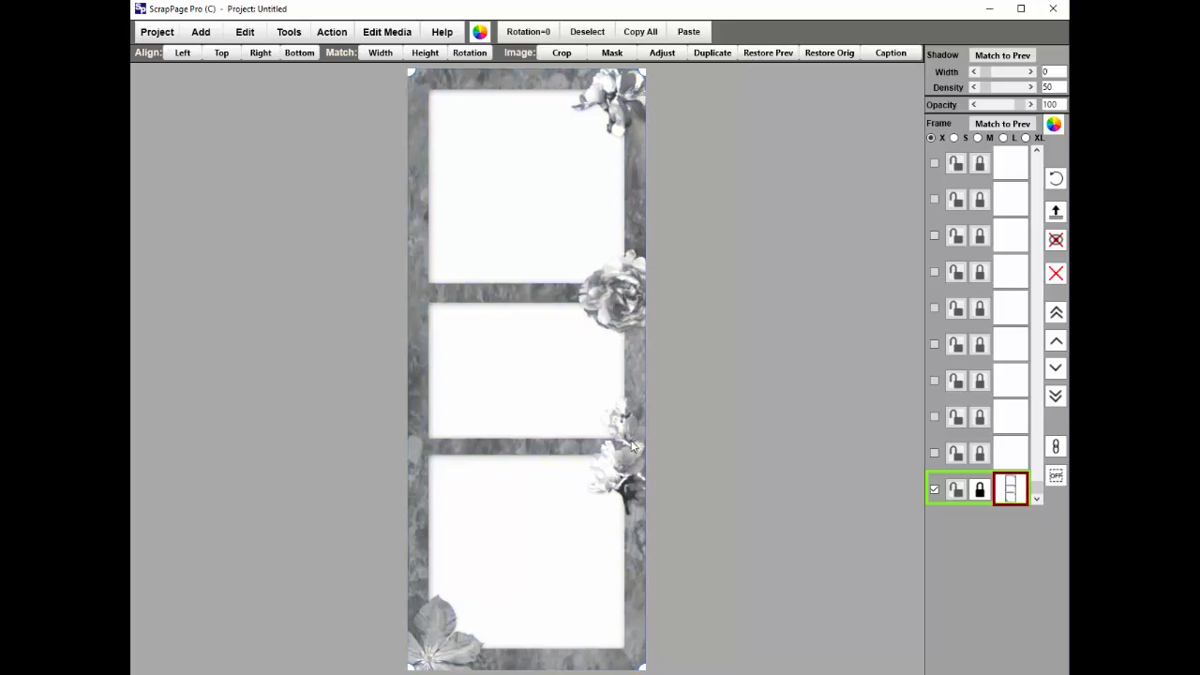
Tint the quick page with the preset muted brown, RGB 146, 120, 97.
click(480, 33)
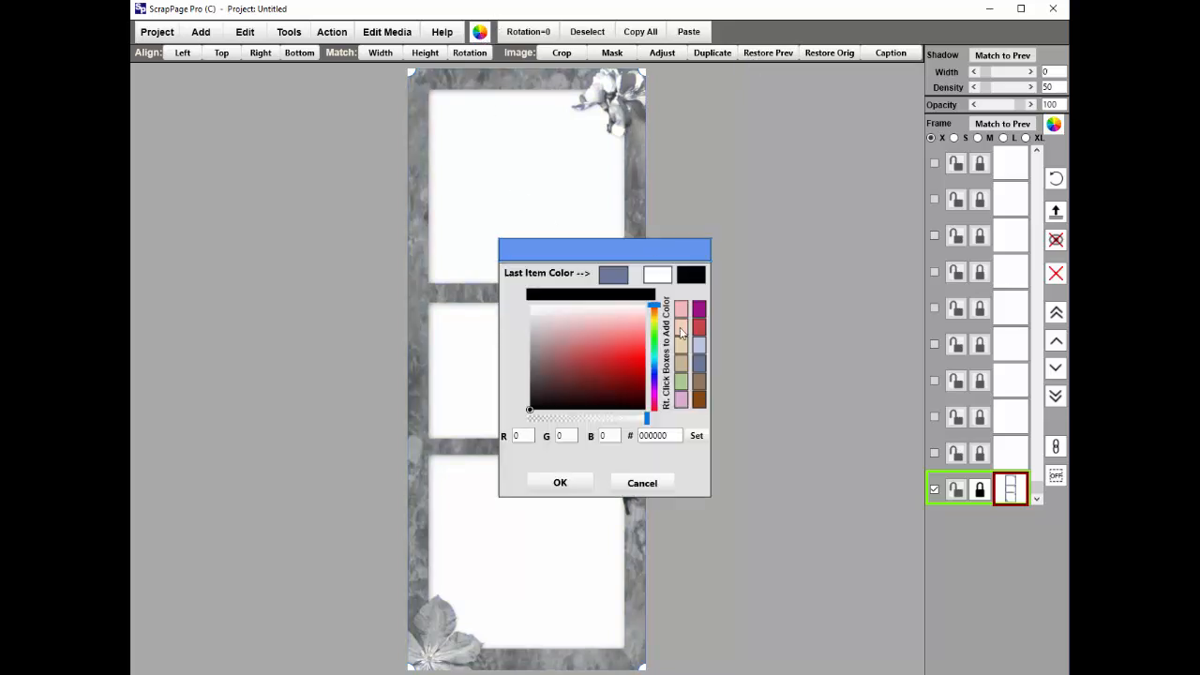
click(701, 391)
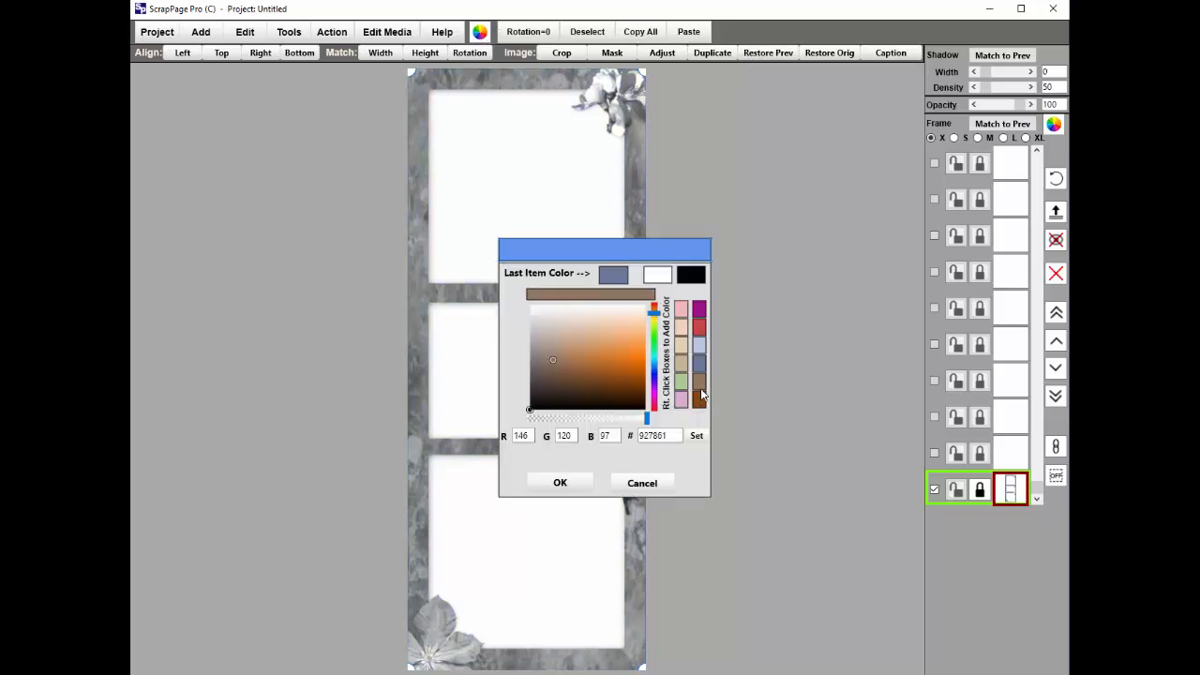
click(561, 483)
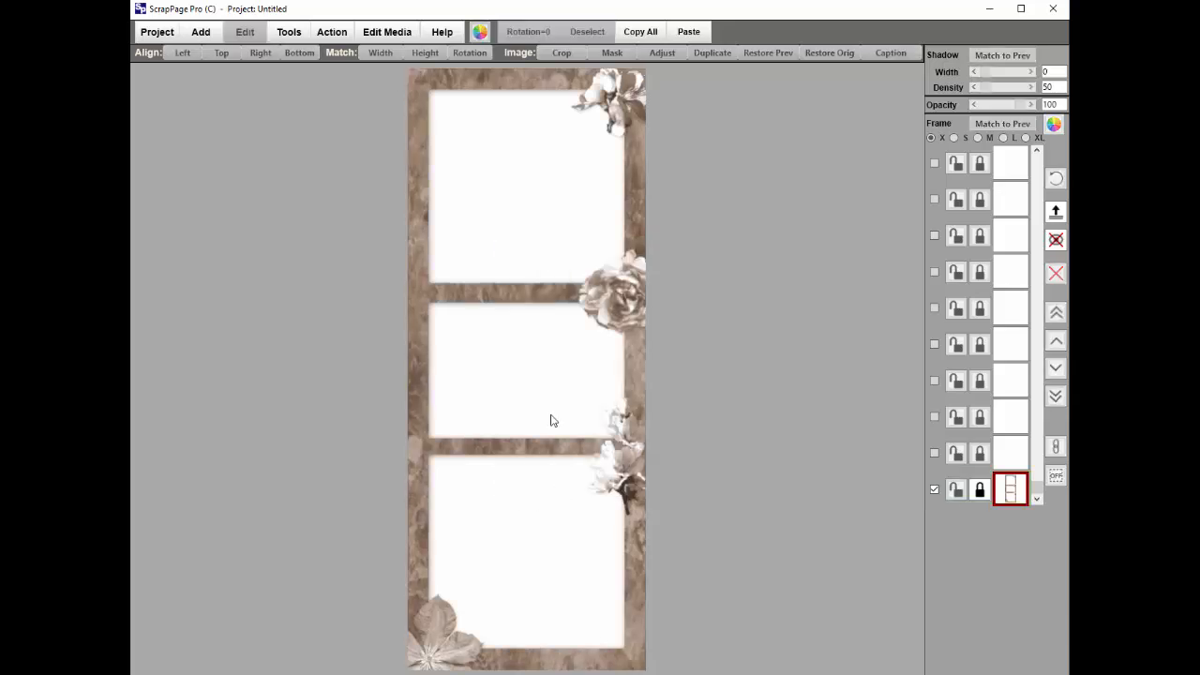
Add the photos DSC1444Edited8X10.jpg, DSC1463Edited8X10.jpg and DSC1486Edited8X10.jpg from the ClassPics folder to the page.
click(201, 33)
click(203, 74)
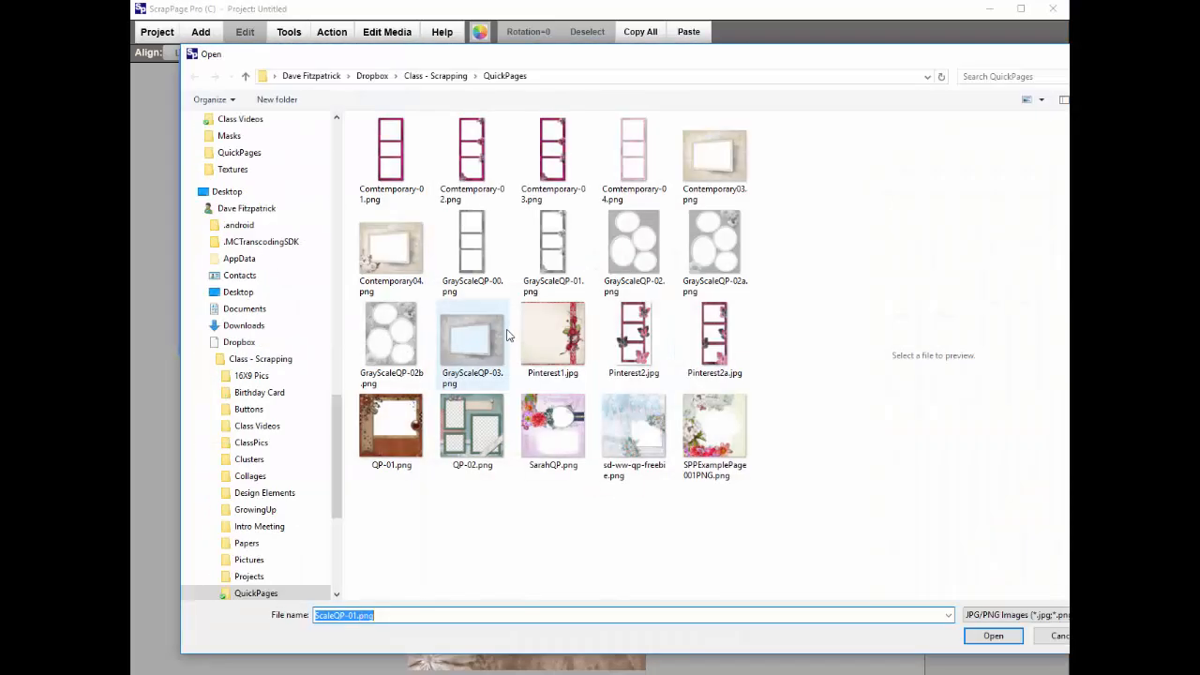
click(448, 79)
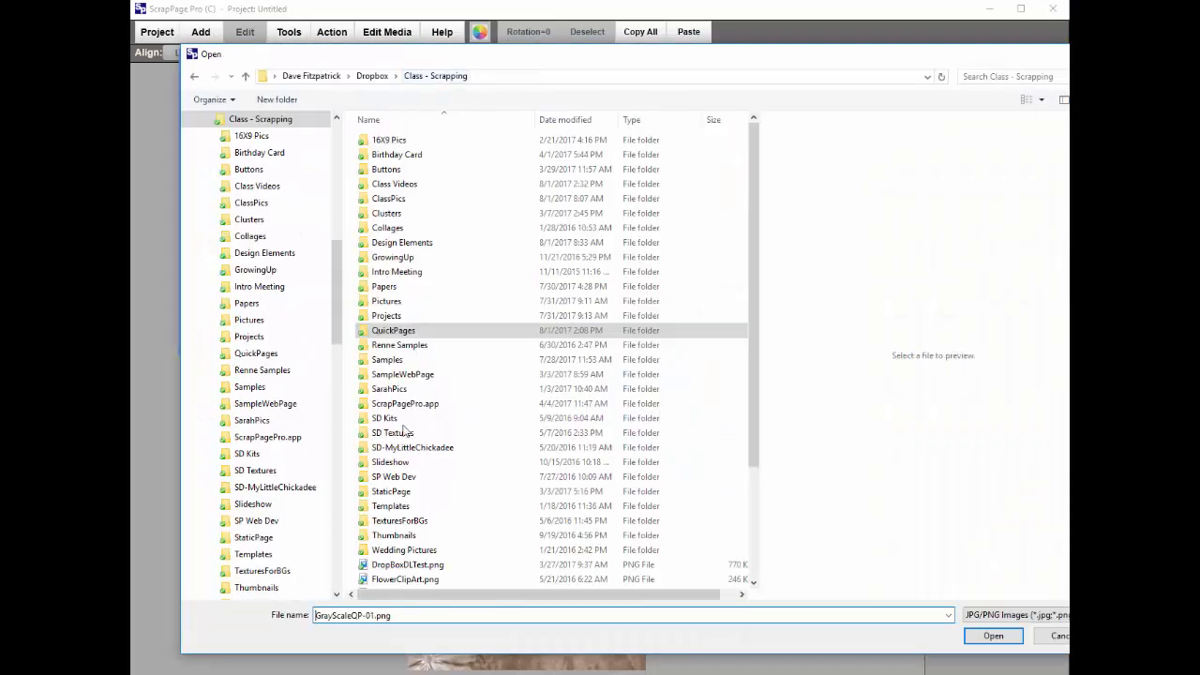
double_click(388, 198)
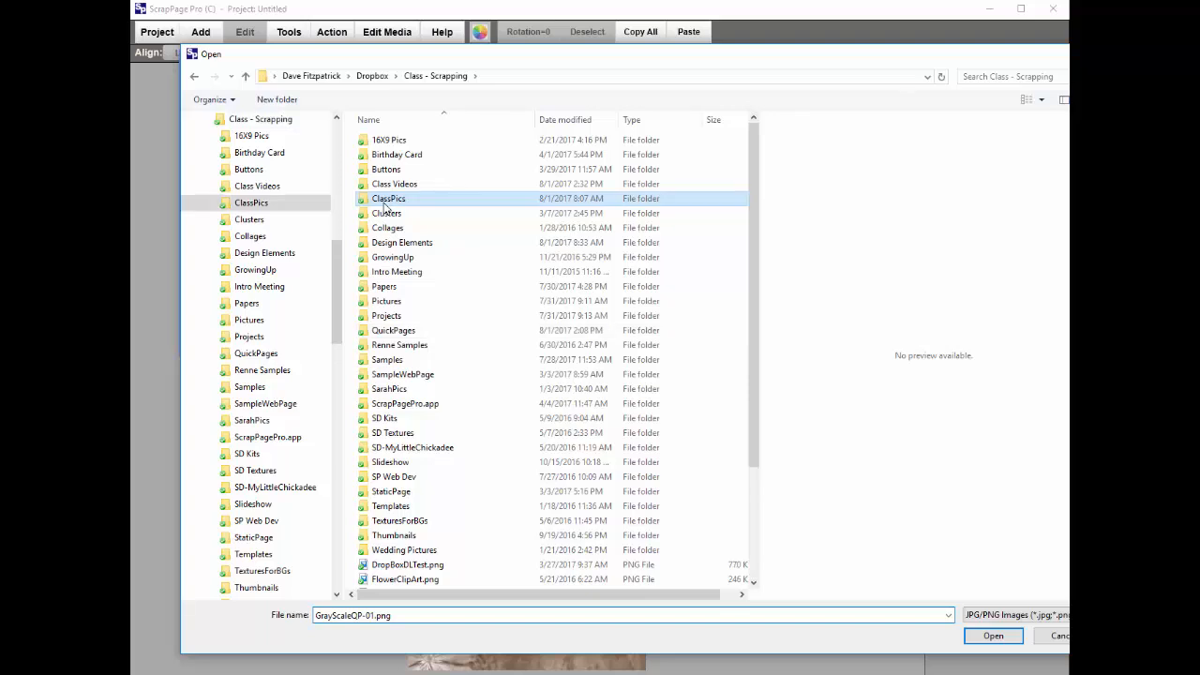
click(390, 394)
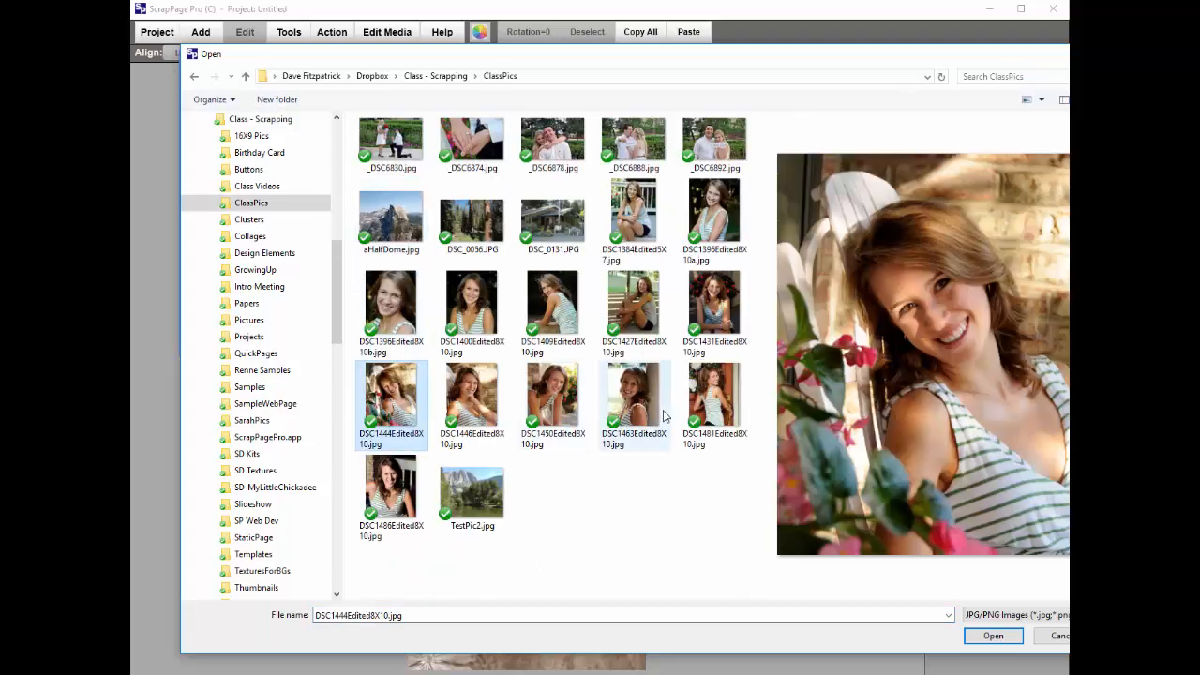
ctrl+click(387, 506)
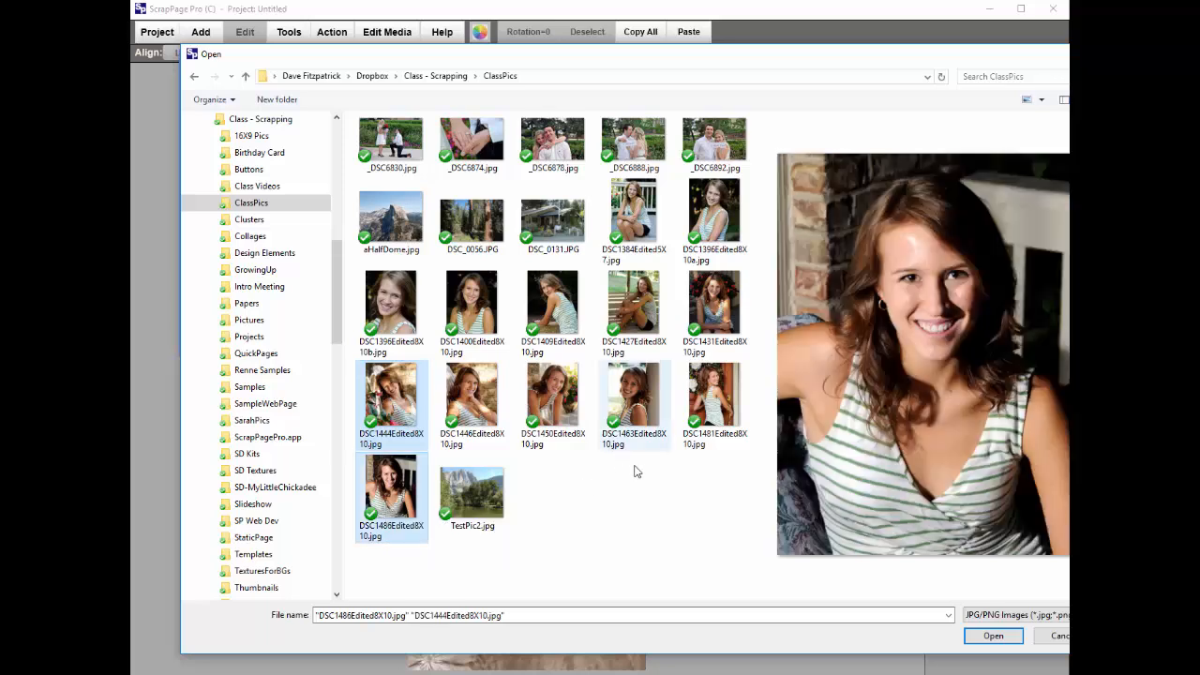
ctrl+click(639, 389)
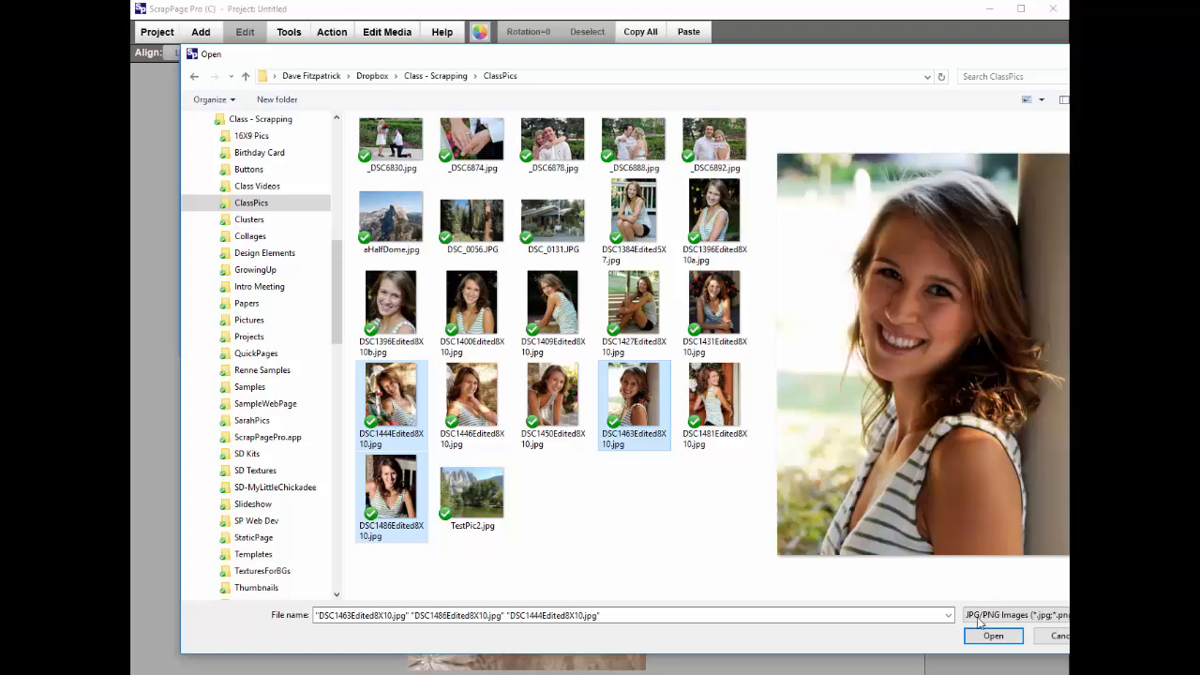
click(995, 637)
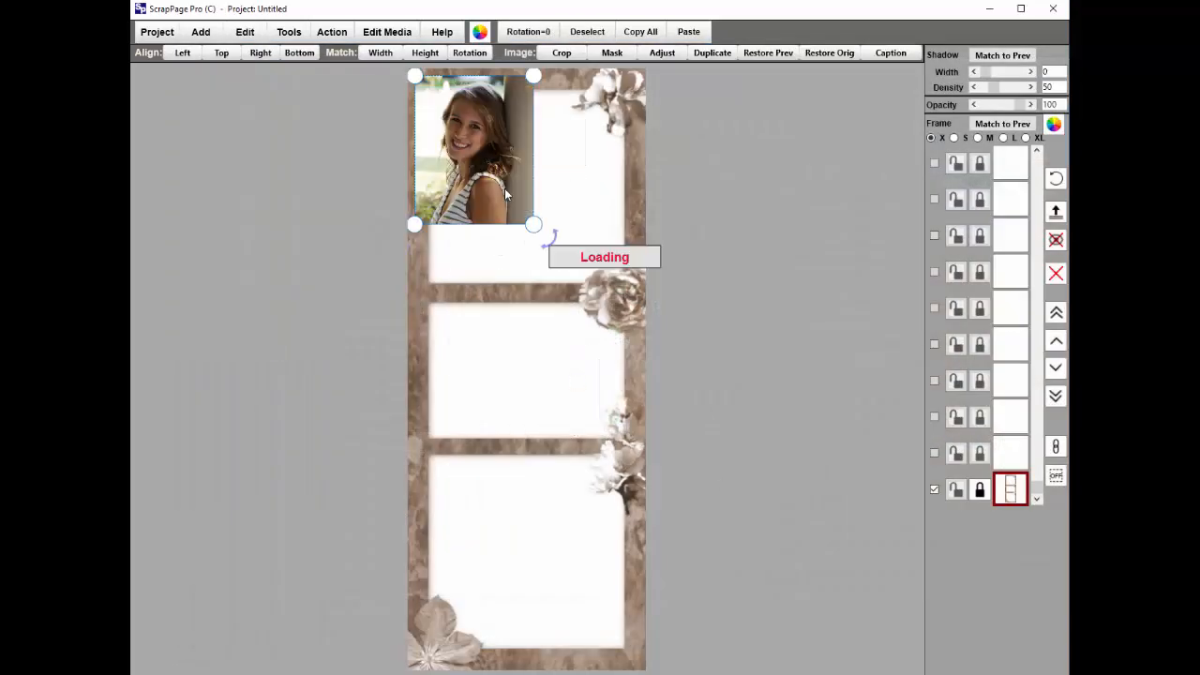
Spread the three stacked portraits over the page, with the dark-background one in the lower opening and the flower one in the middle.
drag(487, 141, 517, 583)
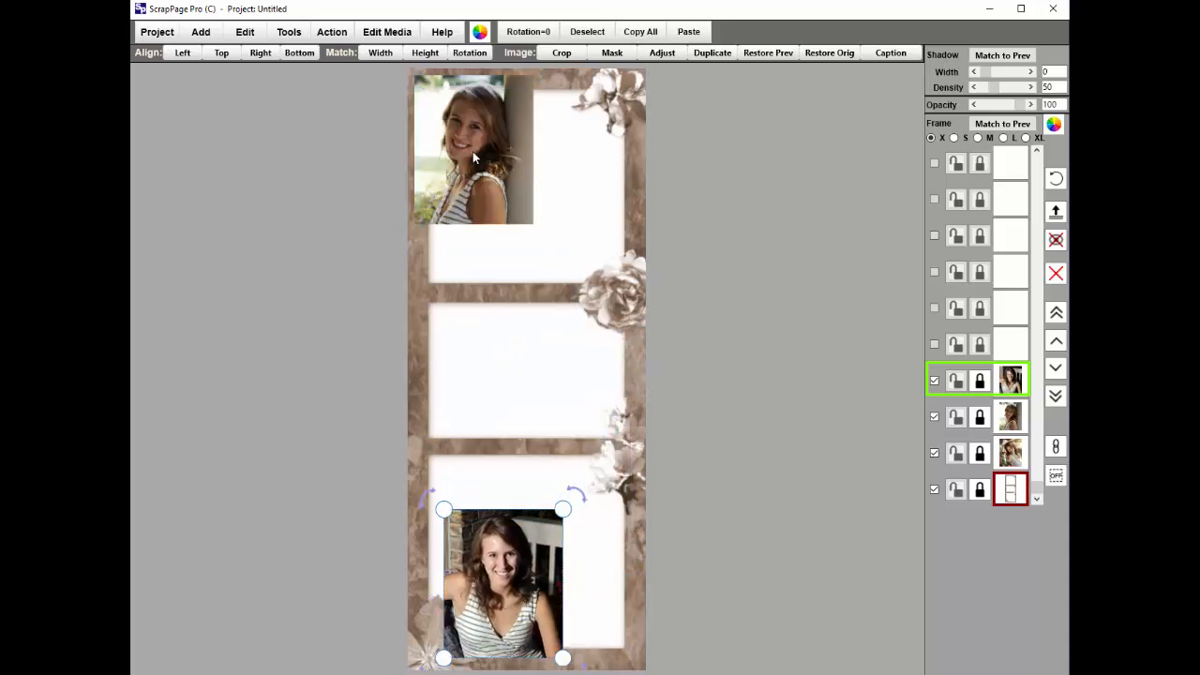
drag(472, 151, 604, 161)
drag(489, 186, 493, 376)
Enlarge the portrait with the pink flowers to cover the middle opening and send it behind the quick page.
drag(538, 426, 707, 535)
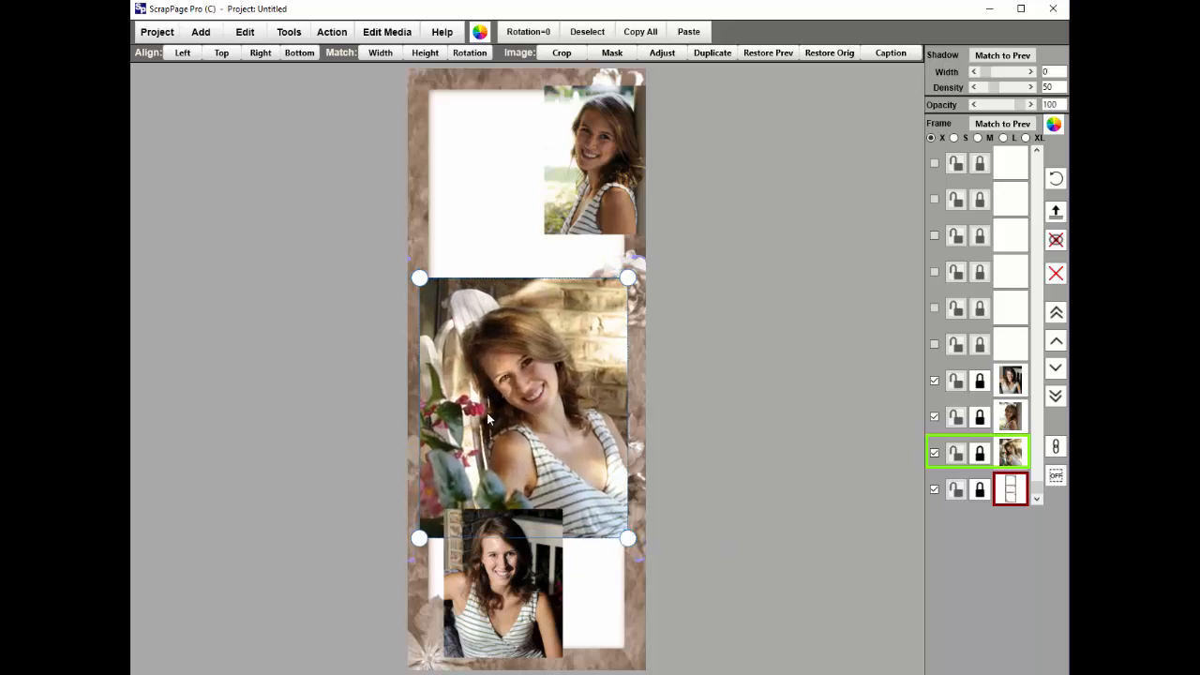
drag(488, 419, 492, 420)
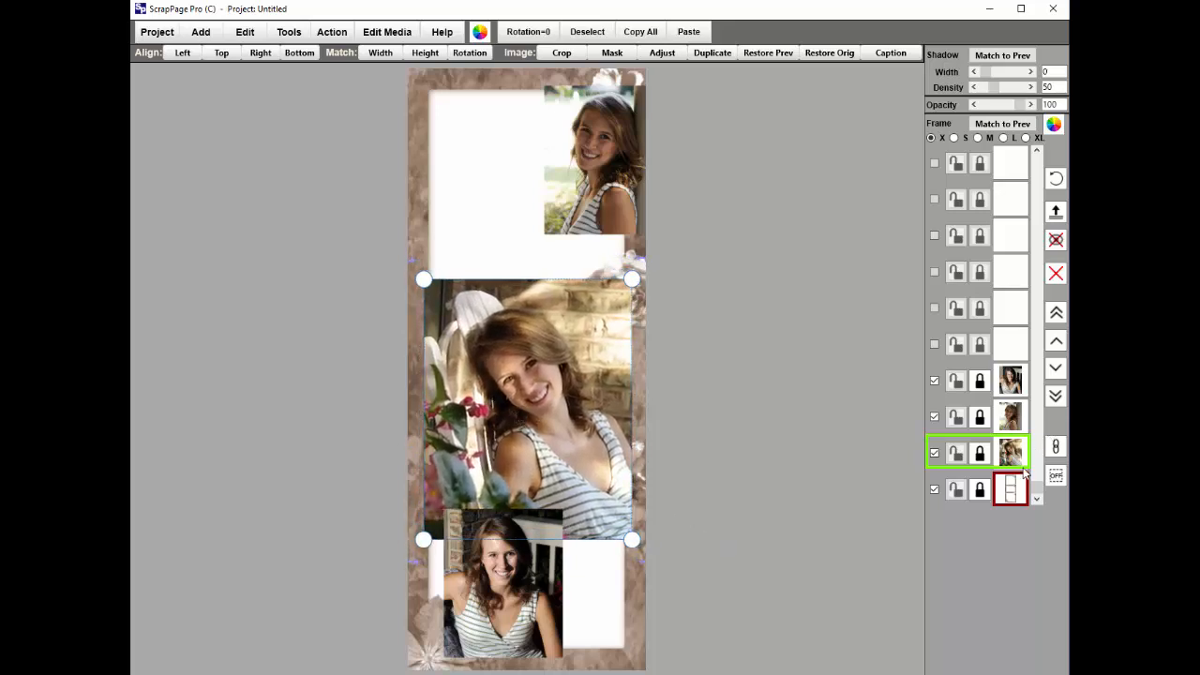
click(1052, 397)
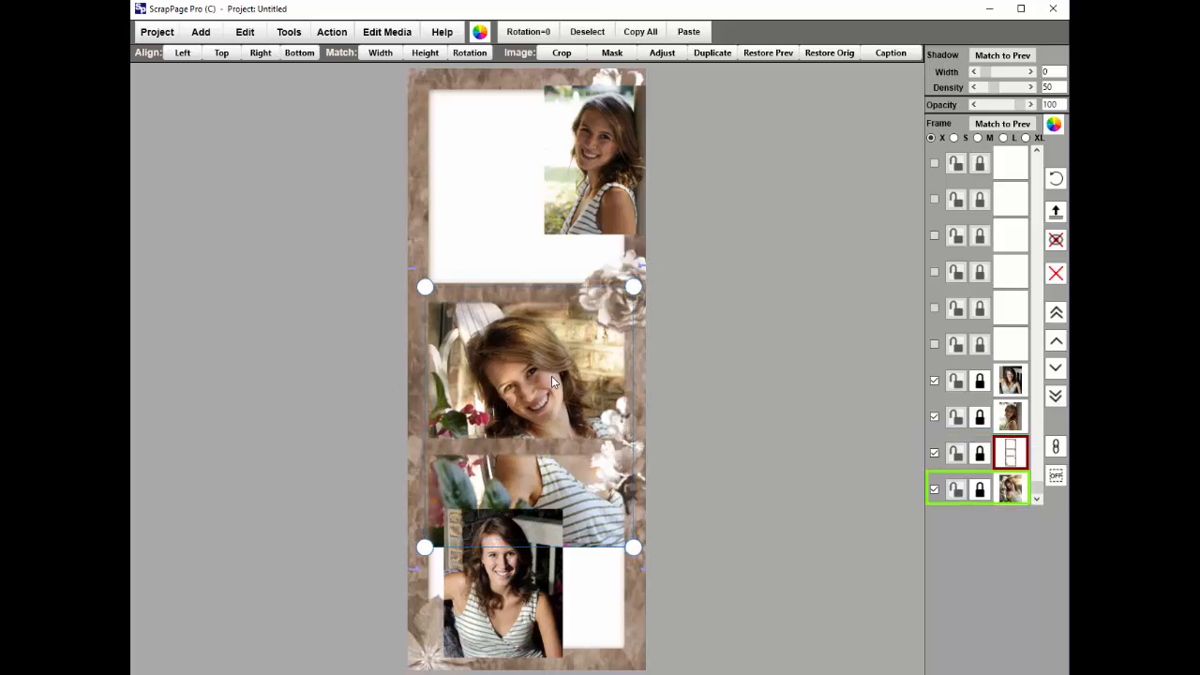
drag(554, 378, 550, 382)
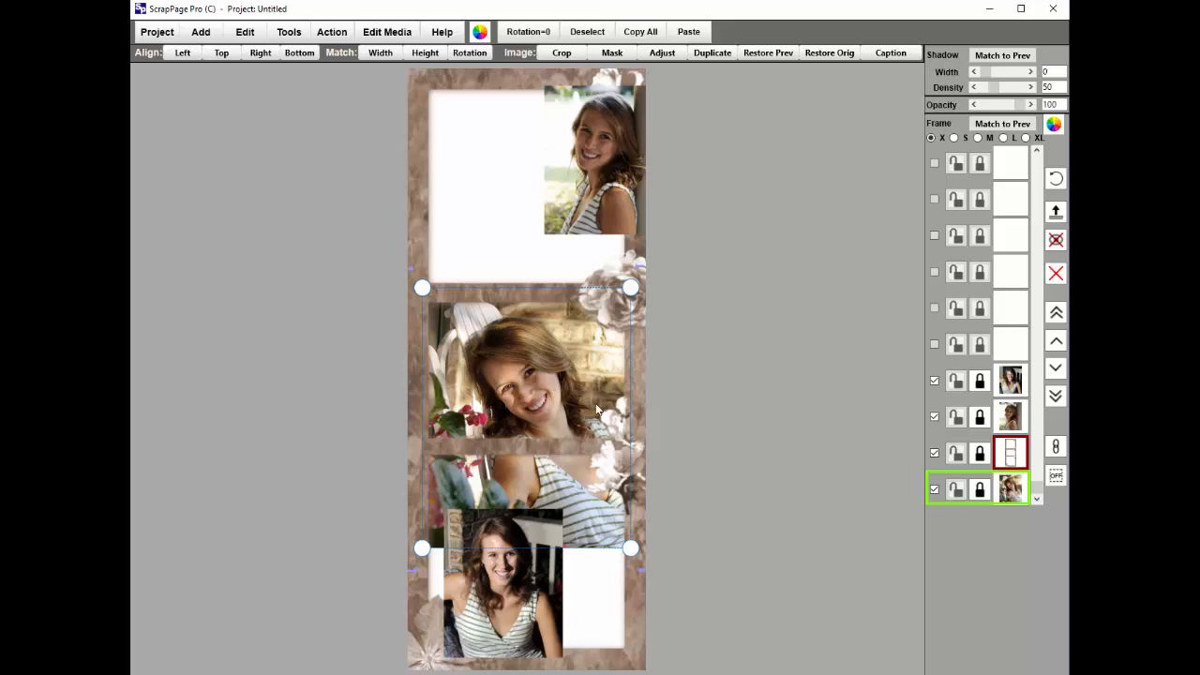
Crop the middle portrait to just beyond the edges of the middle opening.
key(c)
drag(487, 401, 477, 388)
drag(526, 421, 630, 447)
click(614, 318)
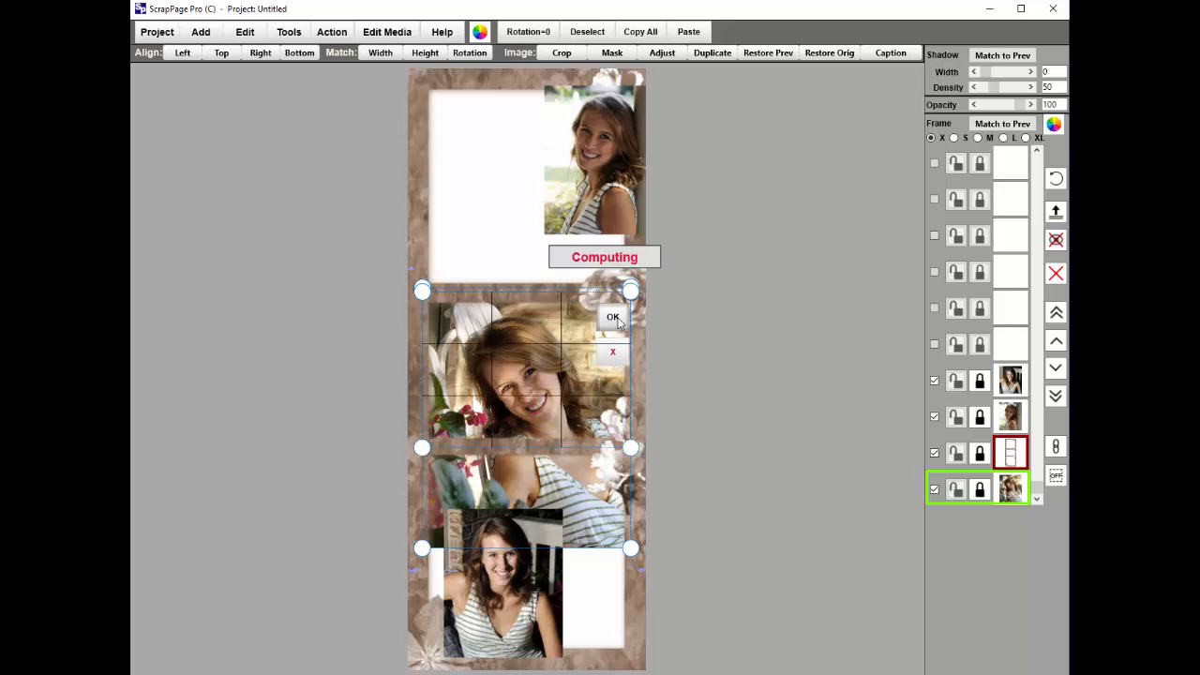
click(516, 528)
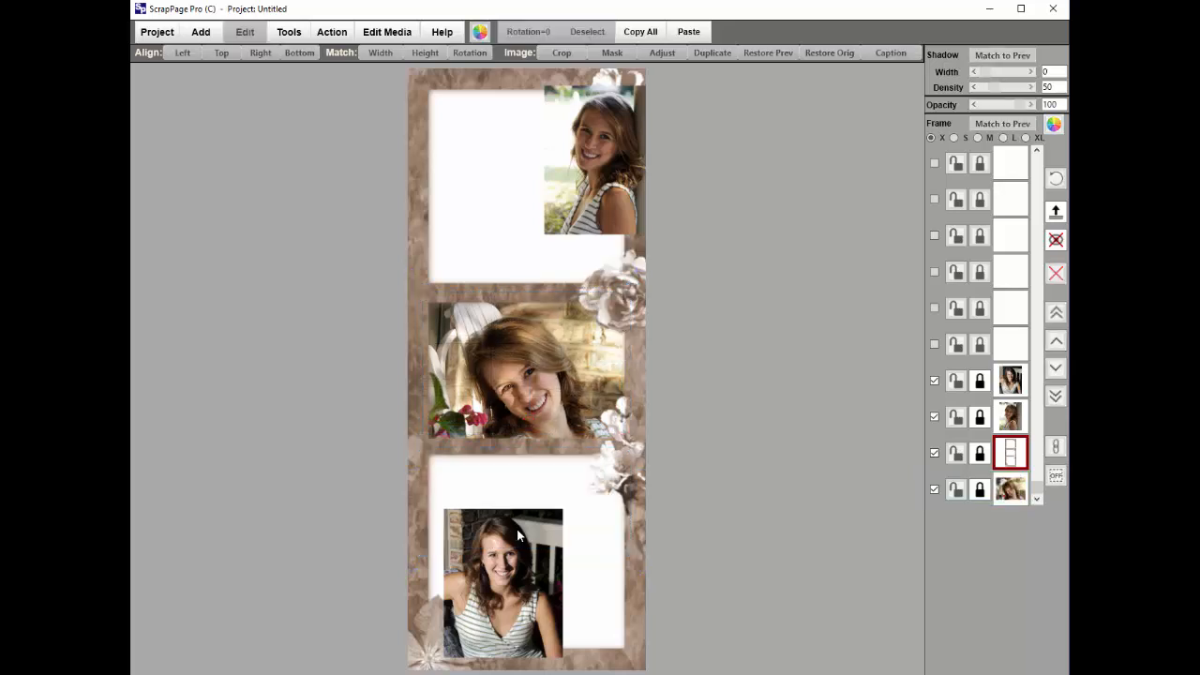
Fit the portrait with the pillar to the upper opening and send it behind the quick page.
drag(605, 195, 476, 188)
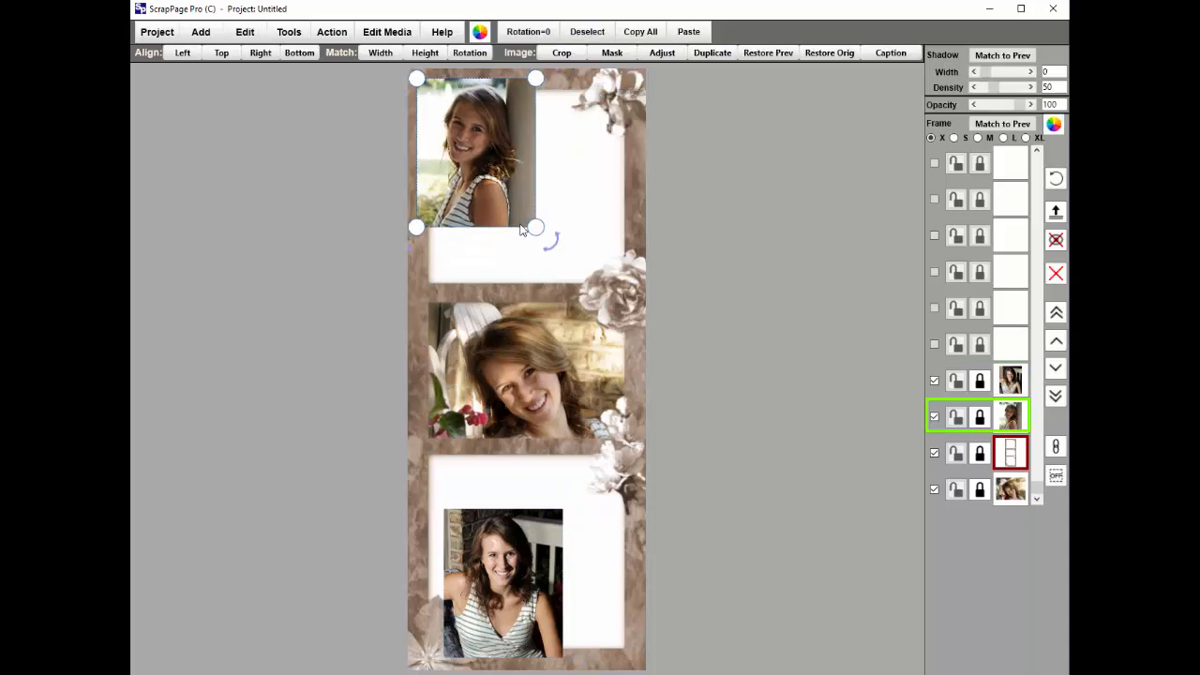
drag(536, 228, 682, 367)
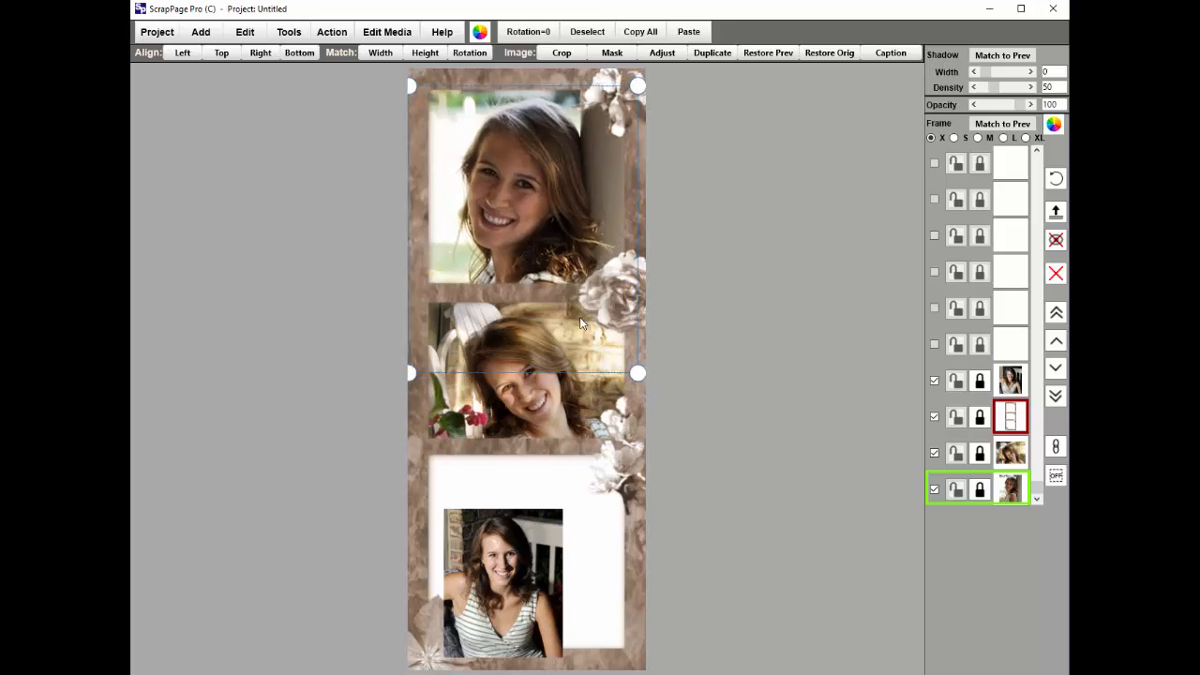
drag(637, 375, 572, 307)
drag(638, 356, 629, 337)
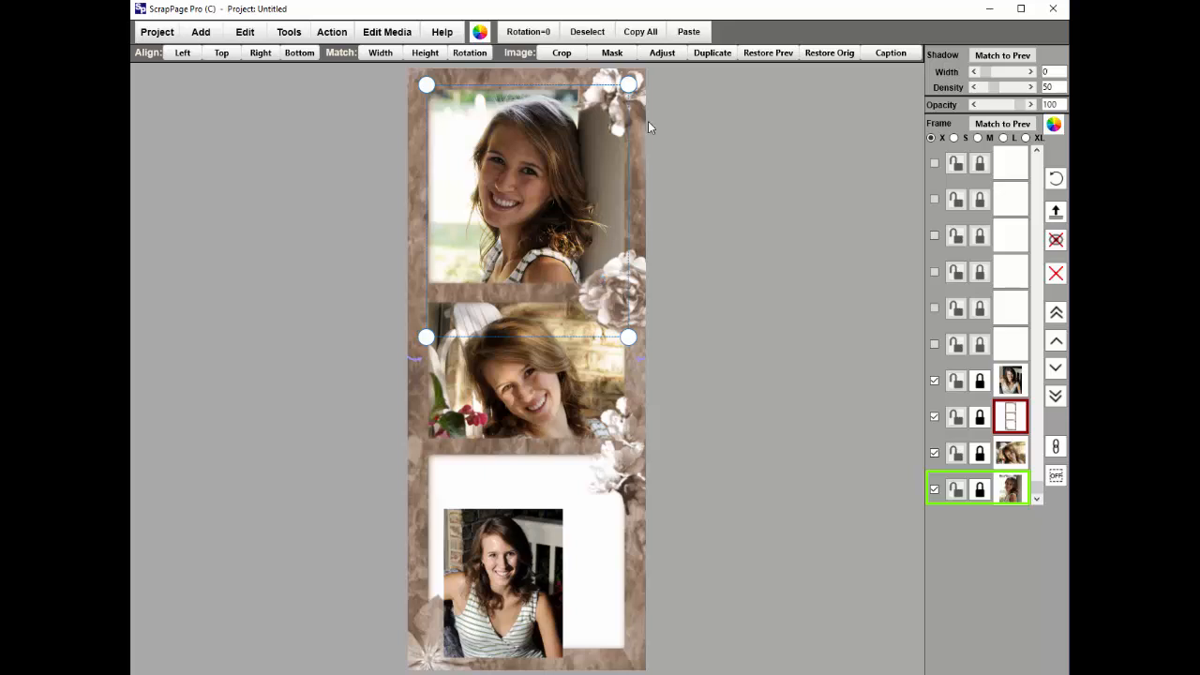
Increase the brightness of the upper portrait by one increment and apply the adjustment.
click(662, 53)
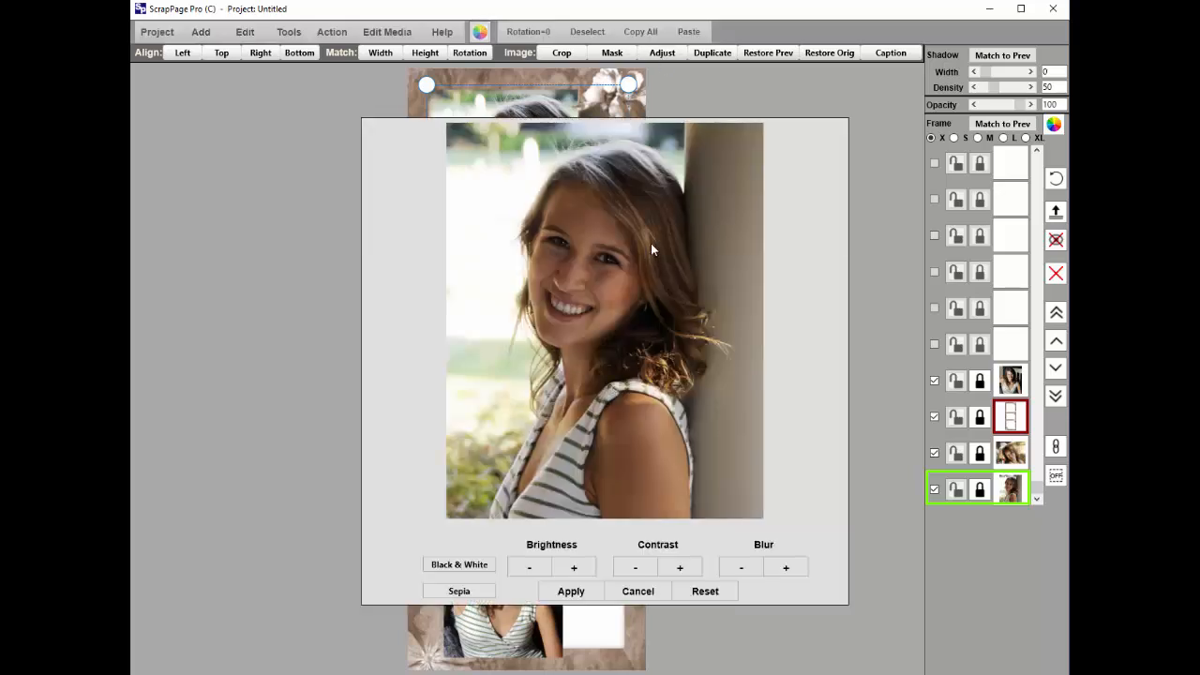
click(575, 569)
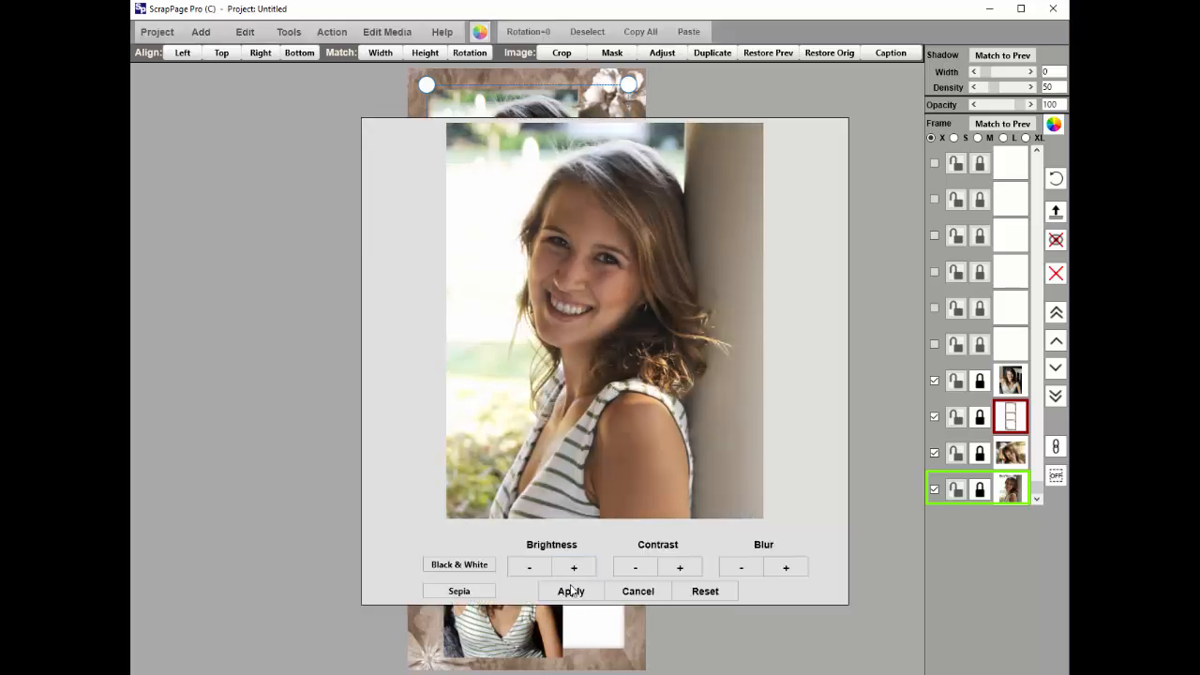
click(569, 594)
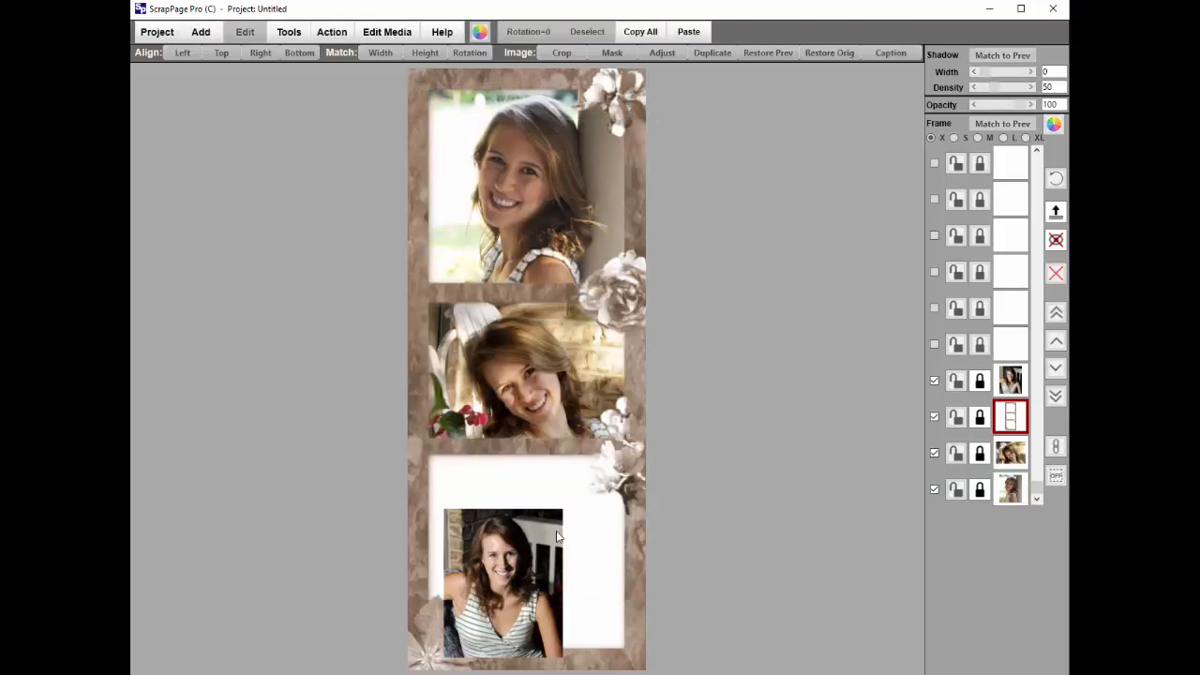
Enlarge the dark-background portrait to fill the lower opening and send it behind the quick page.
click(517, 574)
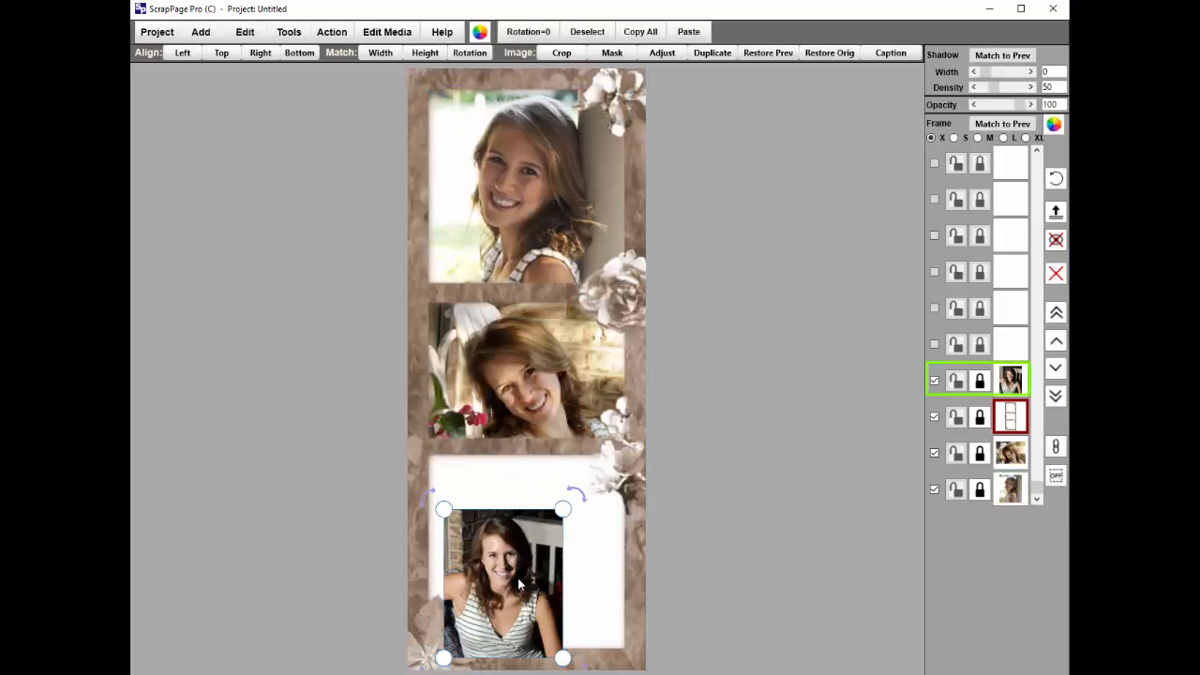
drag(518, 574, 486, 495)
drag(532, 580, 608, 660)
click(1056, 397)
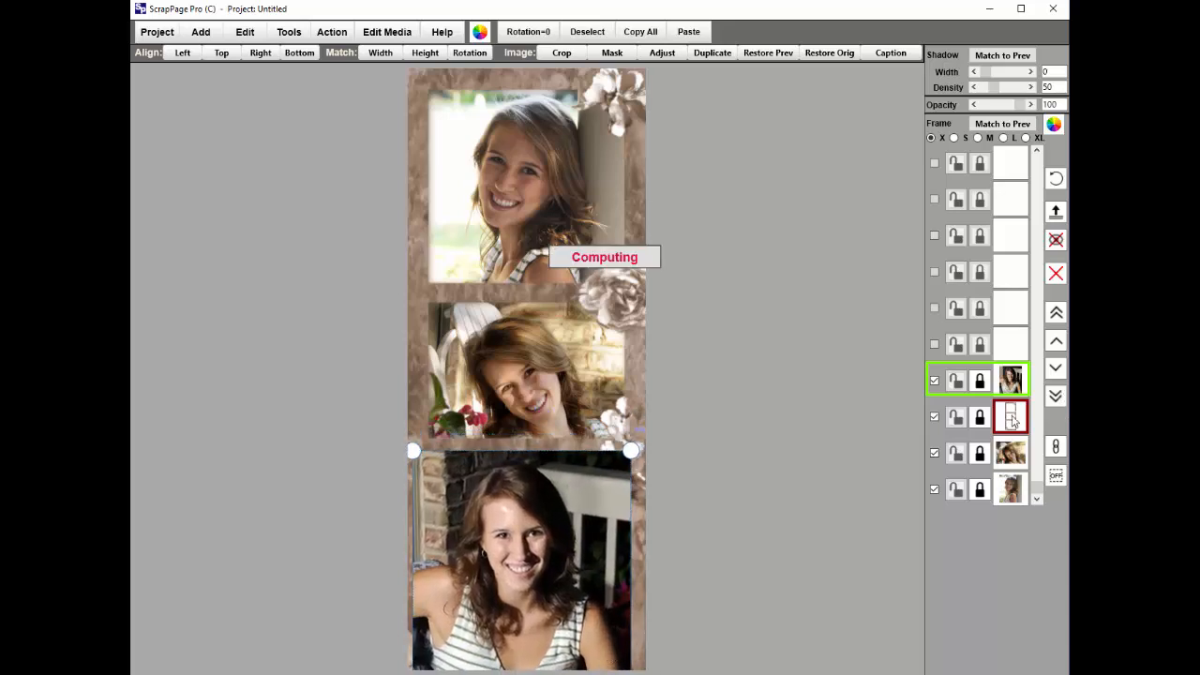
drag(544, 515, 550, 514)
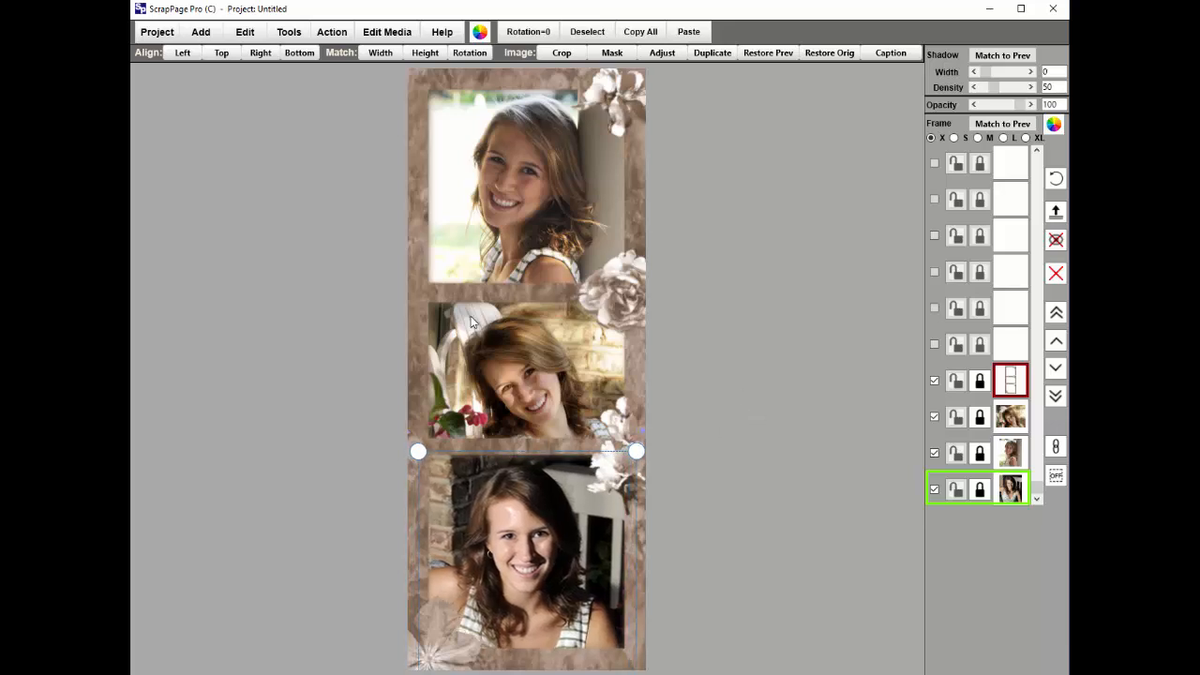
click(641, 352)
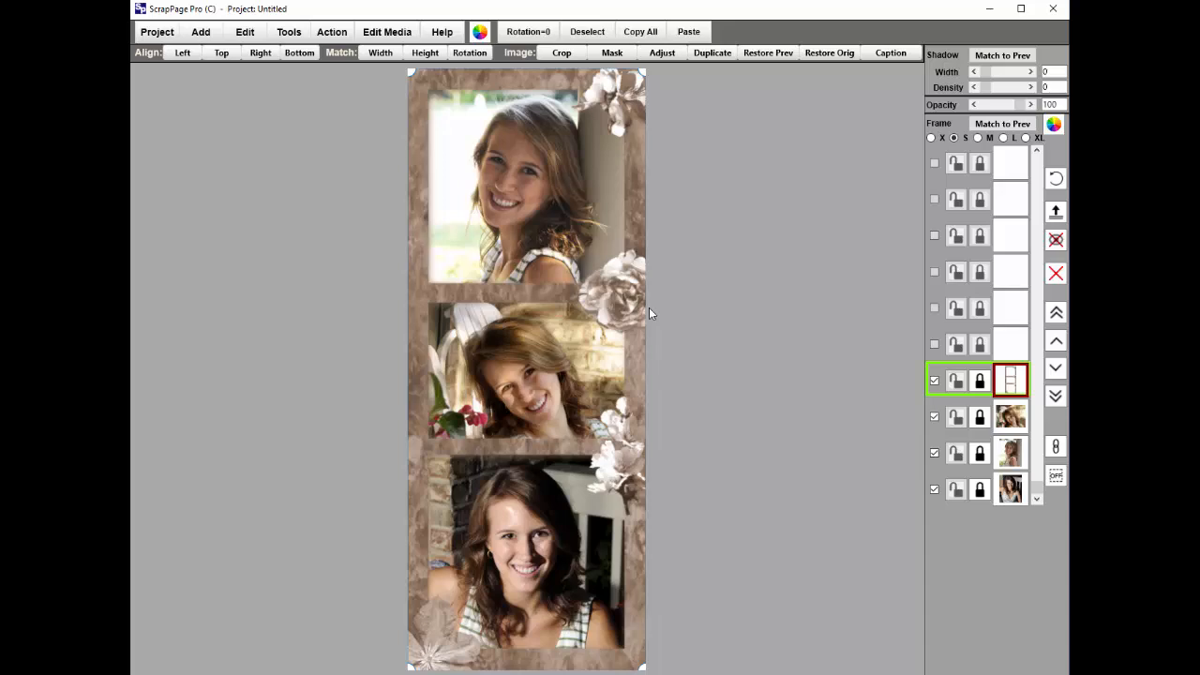
Start a new picture project from GrayScaleQP-02b.png in the QuickPages folder, discarding the unsaved changes.
click(165, 36)
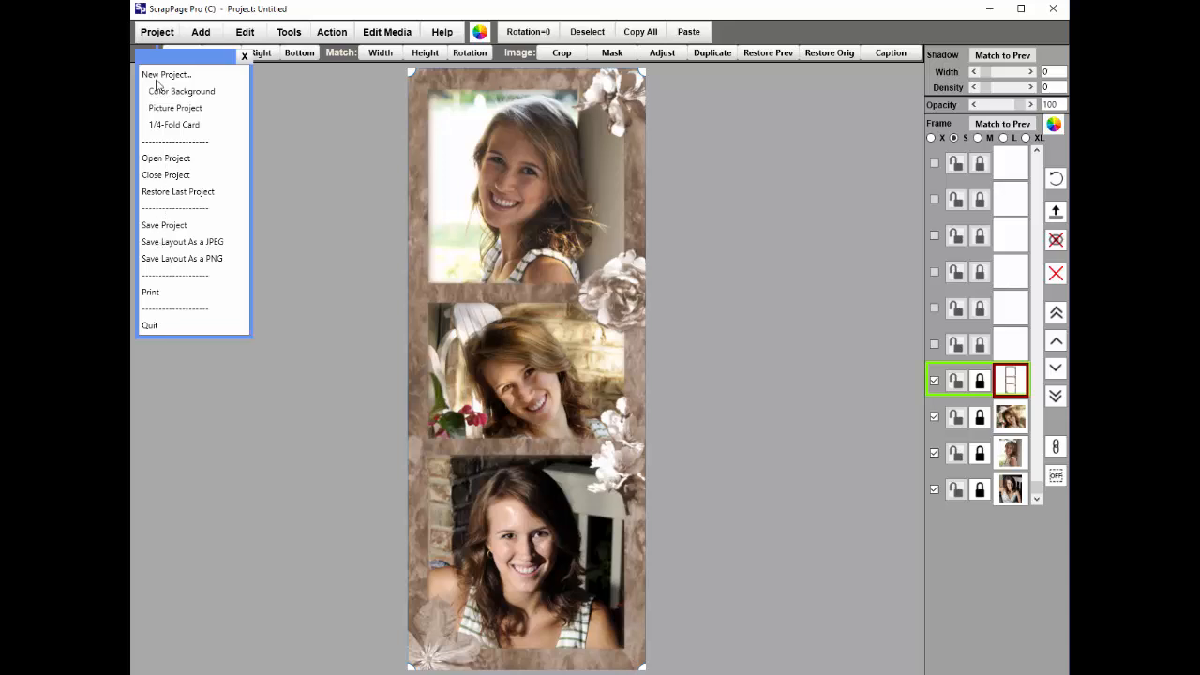
click(157, 110)
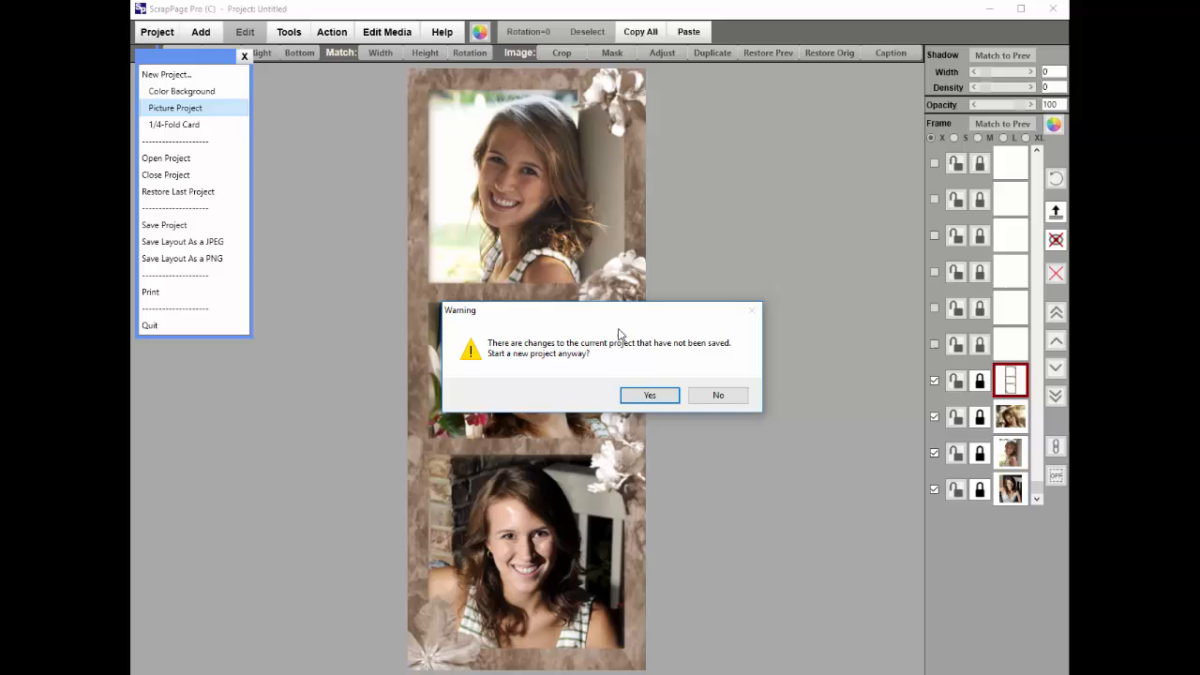
click(645, 396)
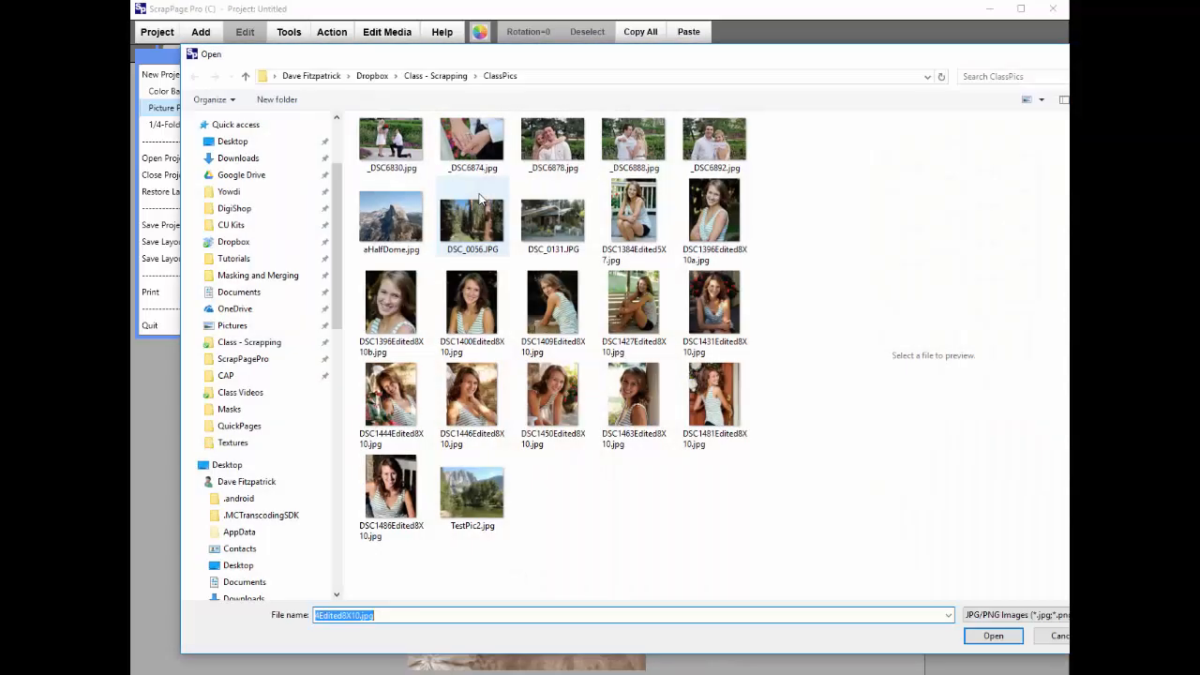
click(436, 76)
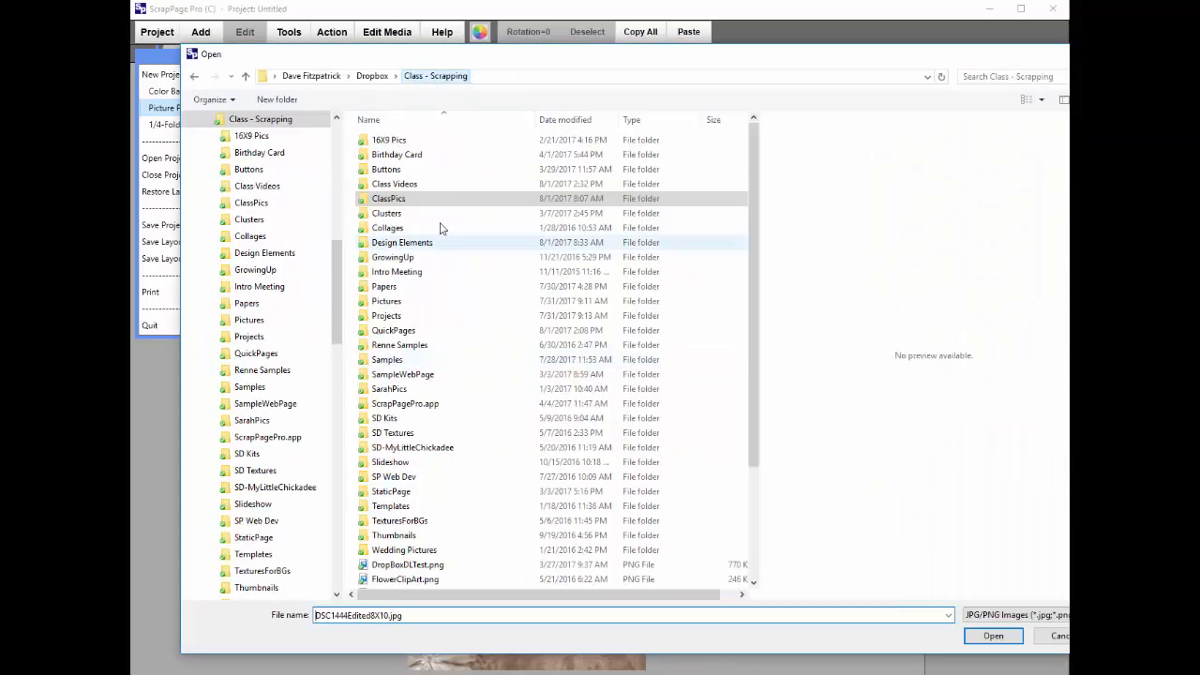
click(385, 336)
double_click(385, 336)
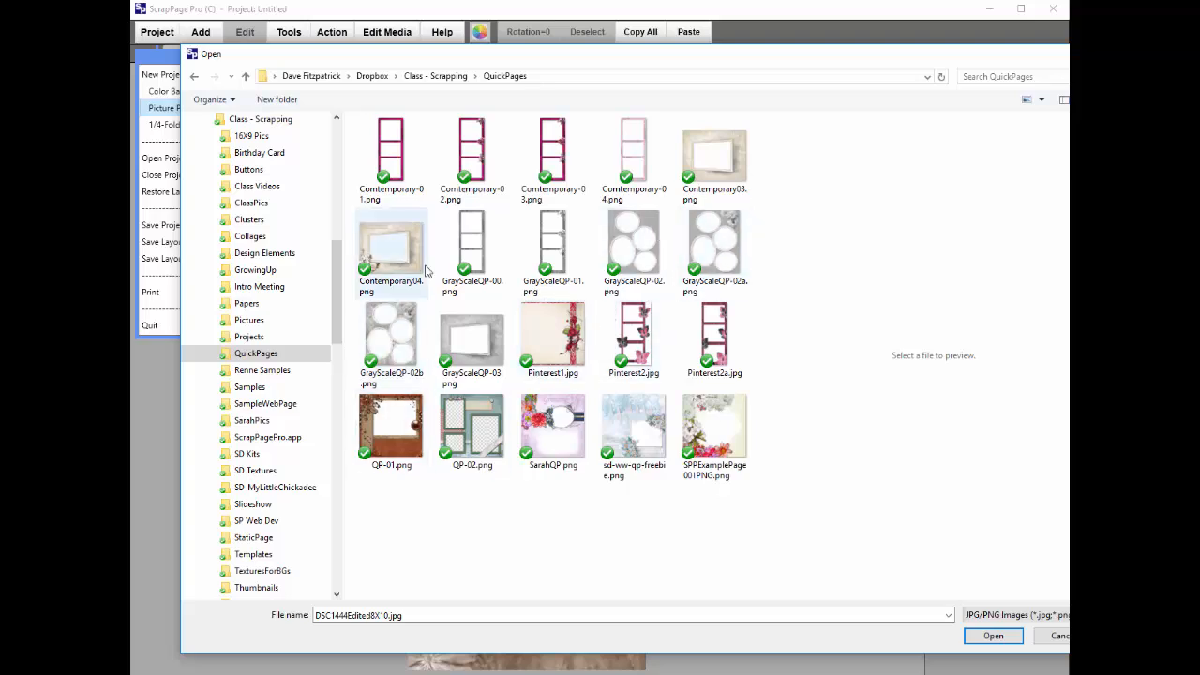
click(391, 335)
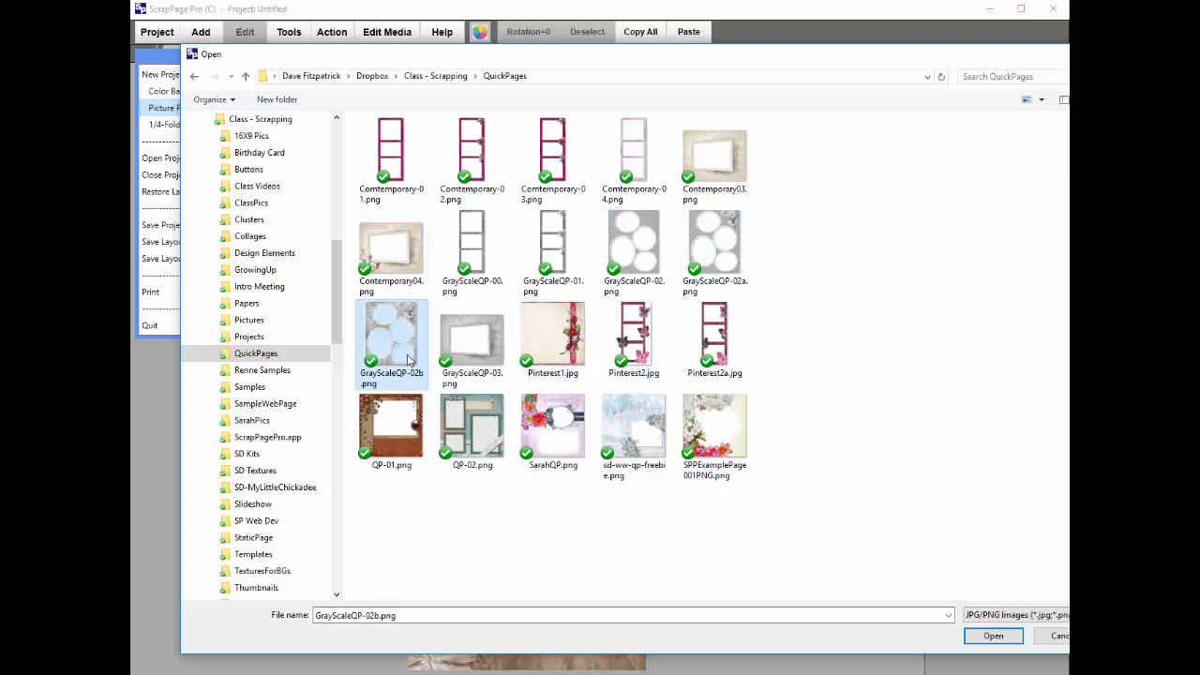
click(989, 640)
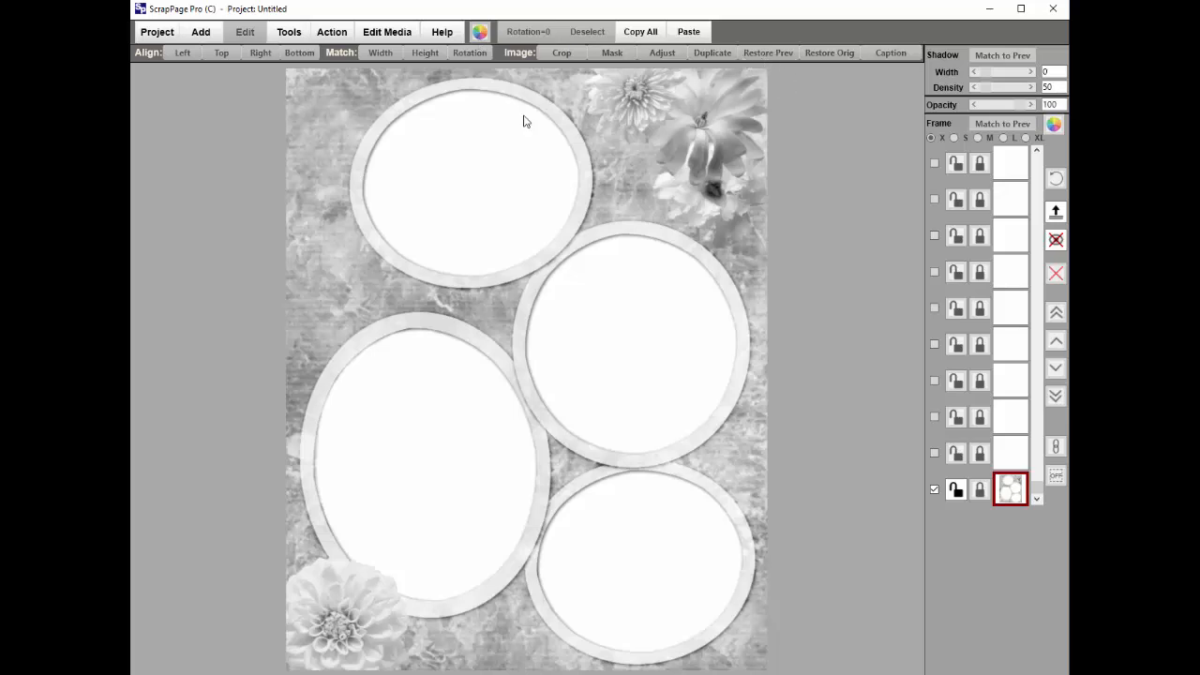
Unlock the four-oval quick page and tint it with the preset muted brown.
click(980, 488)
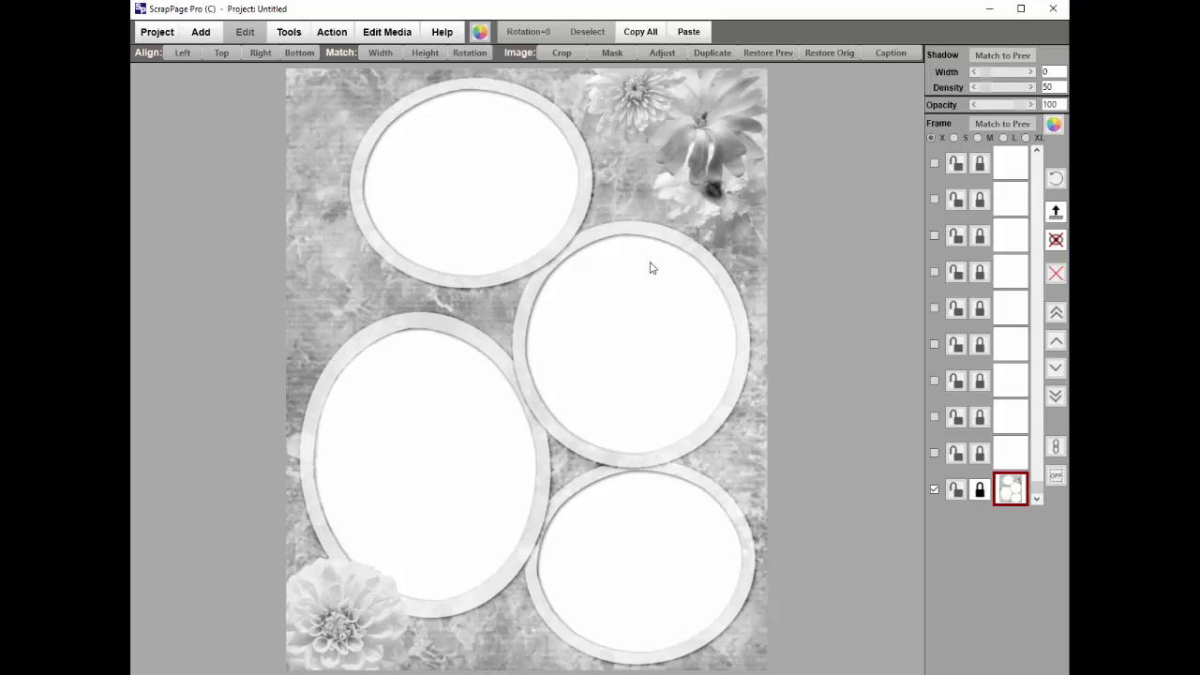
click(1025, 497)
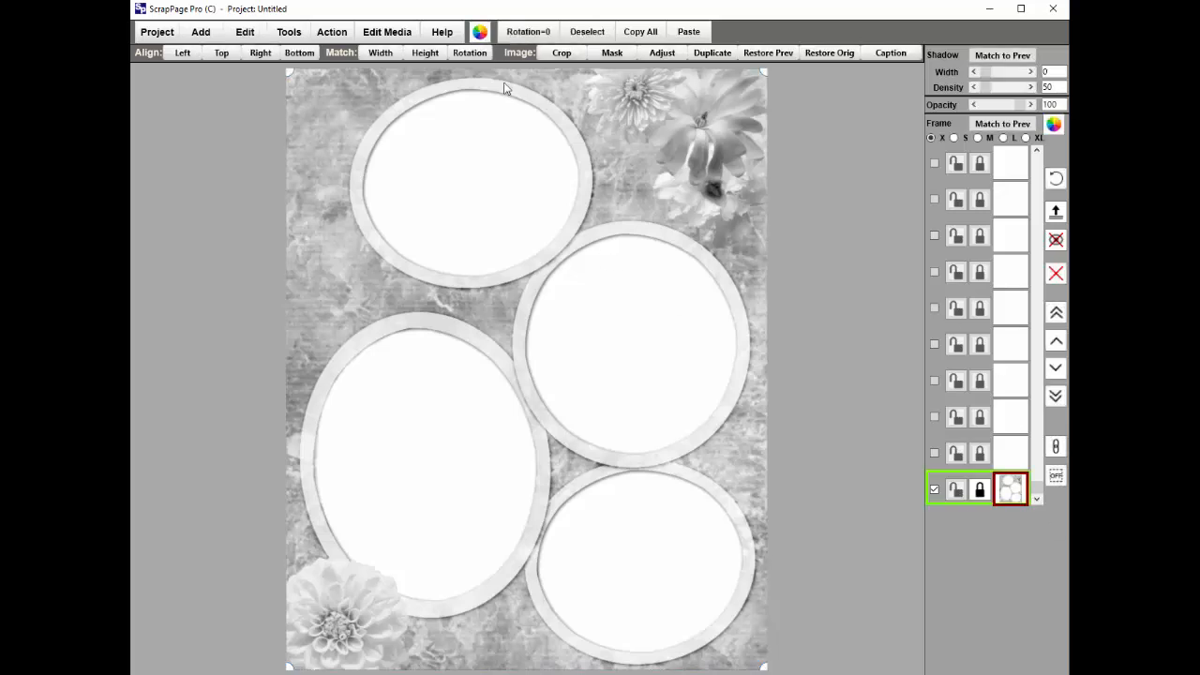
click(480, 31)
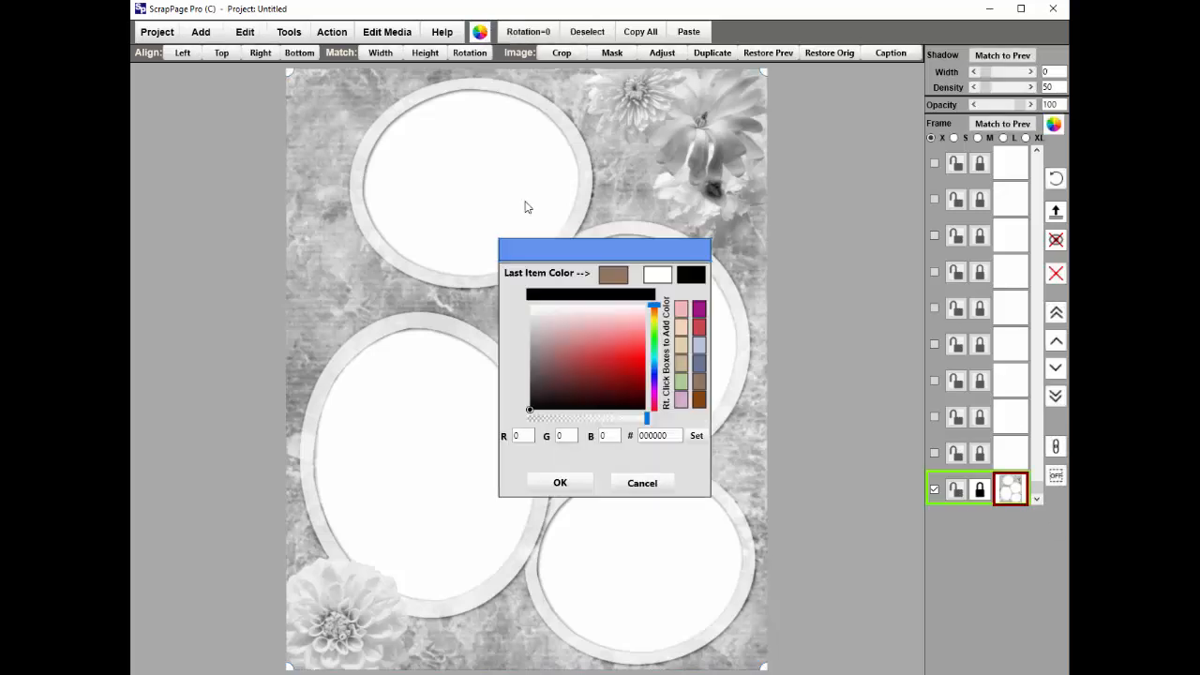
click(699, 382)
click(557, 484)
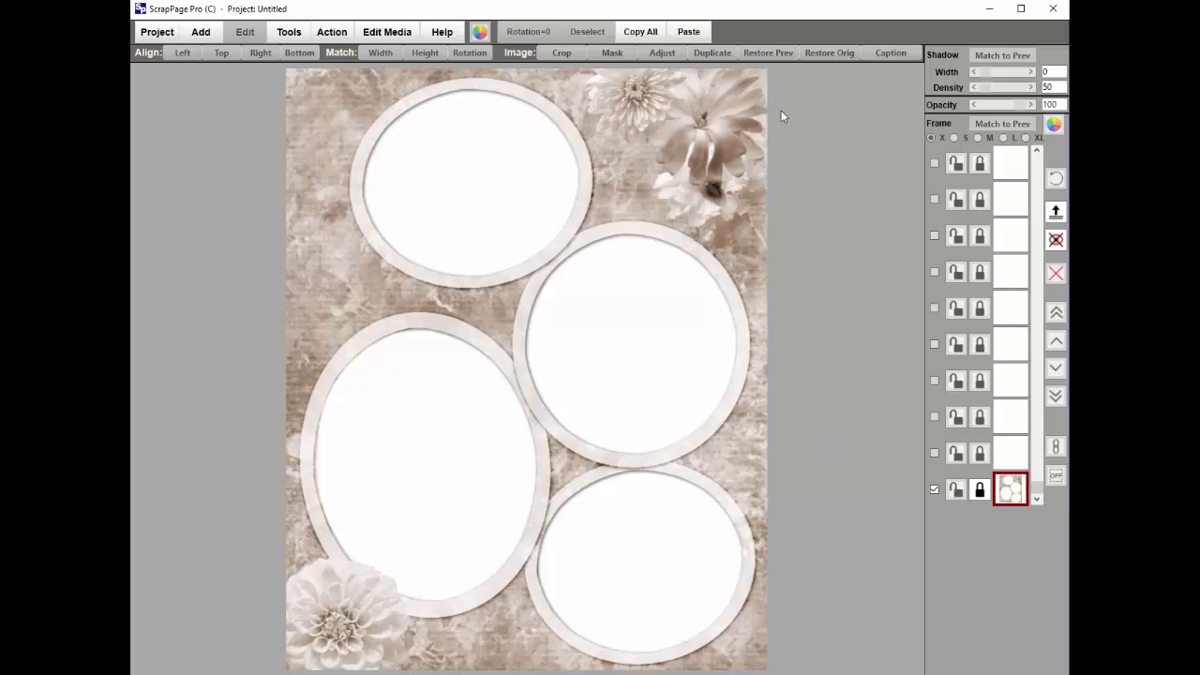
Retint the quick page with a darker shade based on the preset muted brown.
click(620, 153)
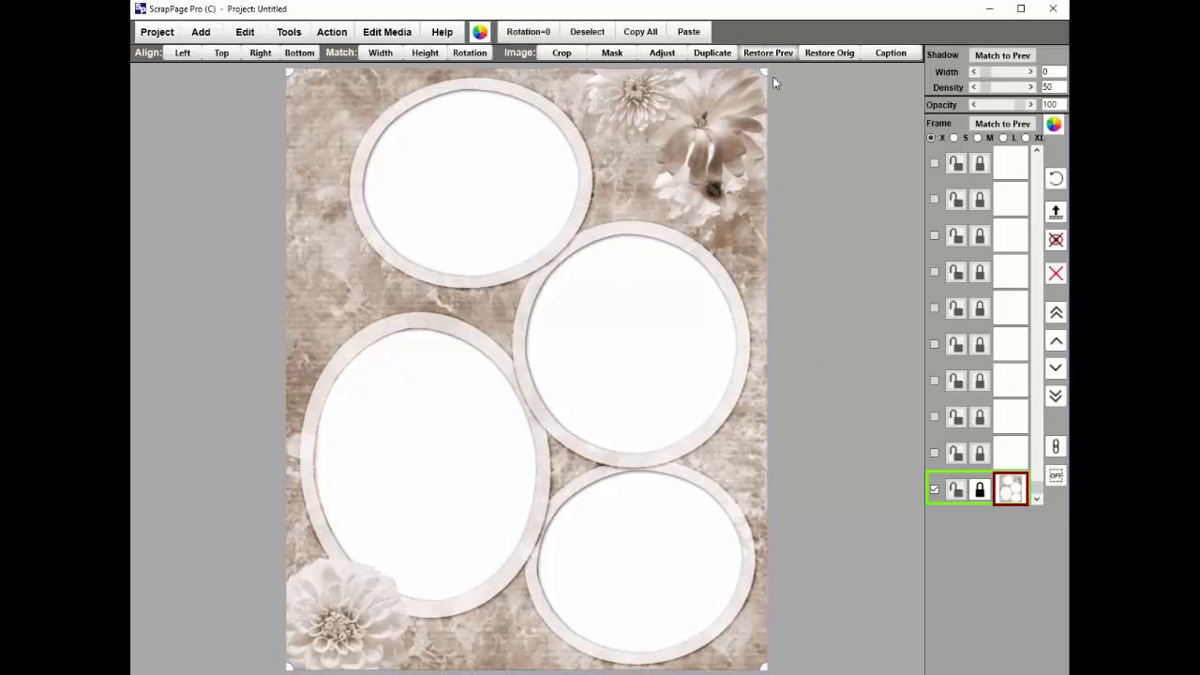
click(479, 32)
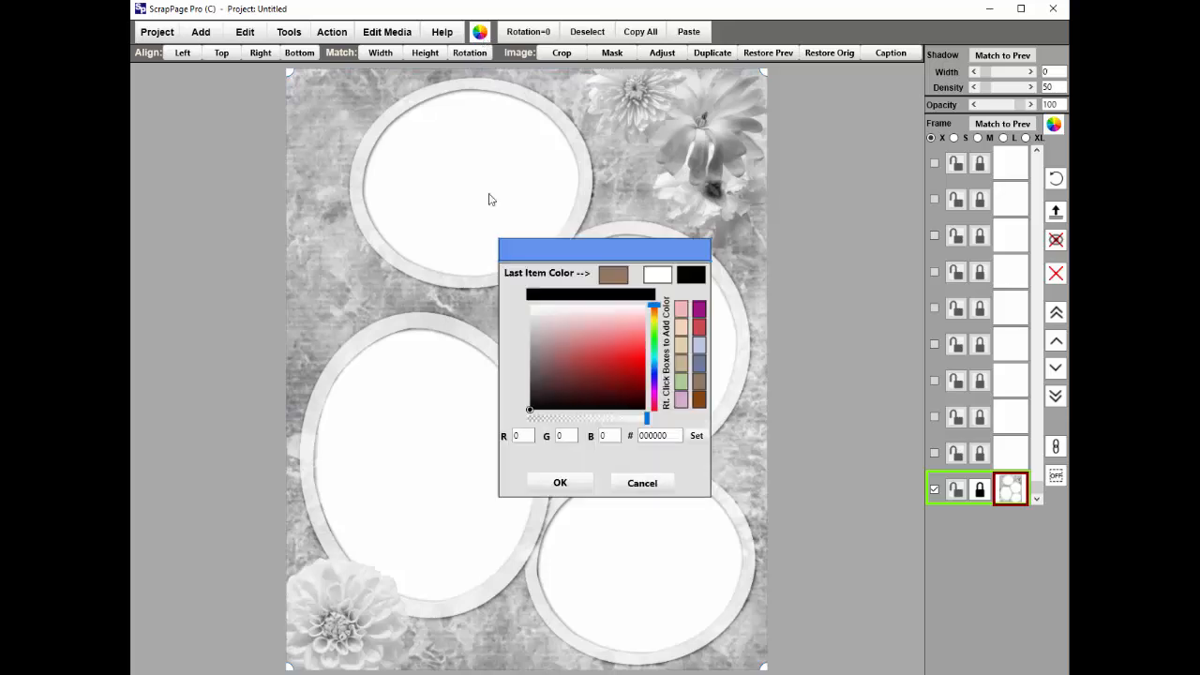
click(699, 384)
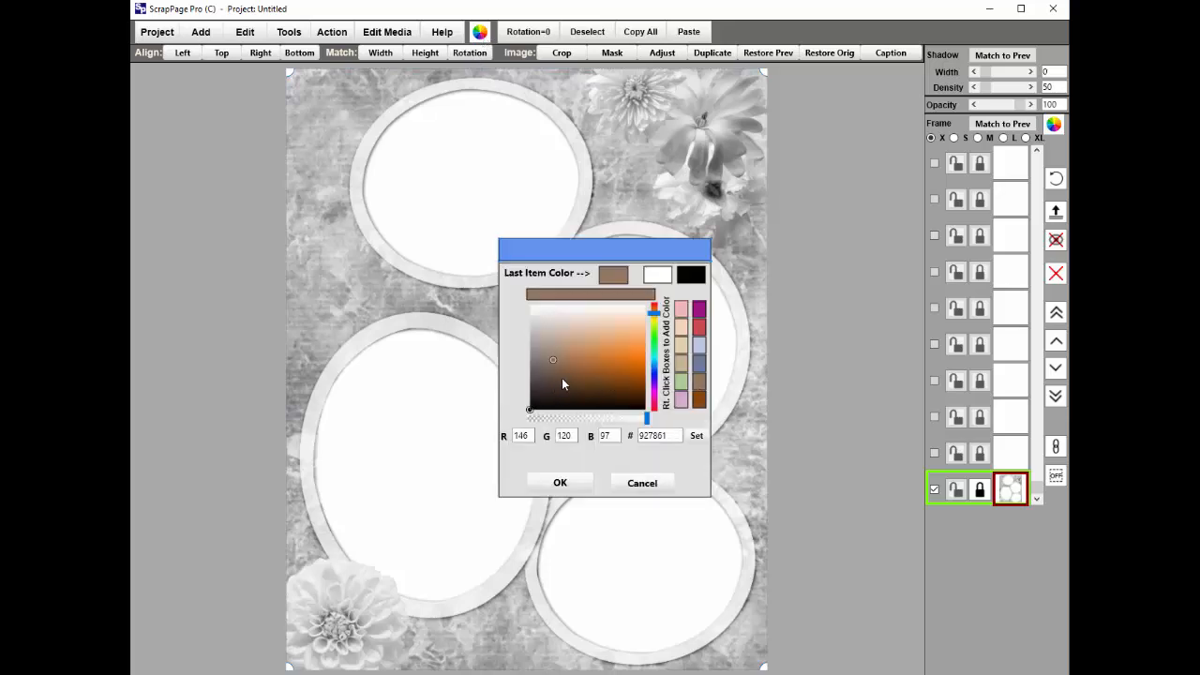
click(562, 378)
click(565, 483)
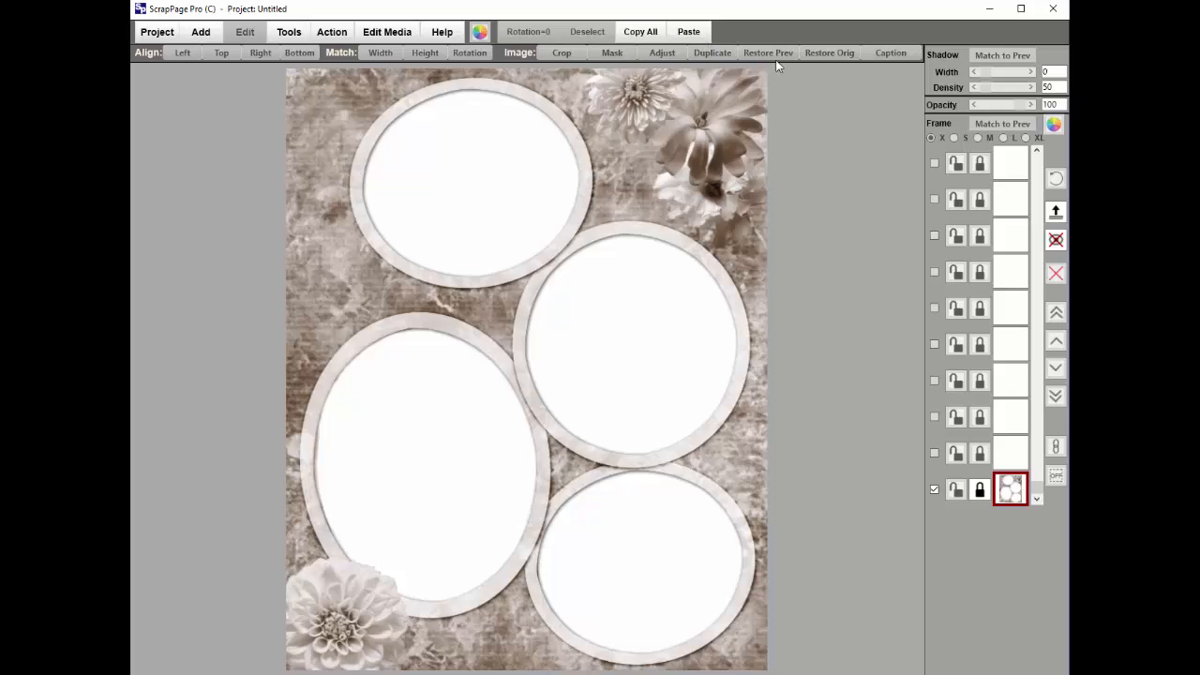
Retint the quick page with the preset saddle brown, color 864914.
click(722, 122)
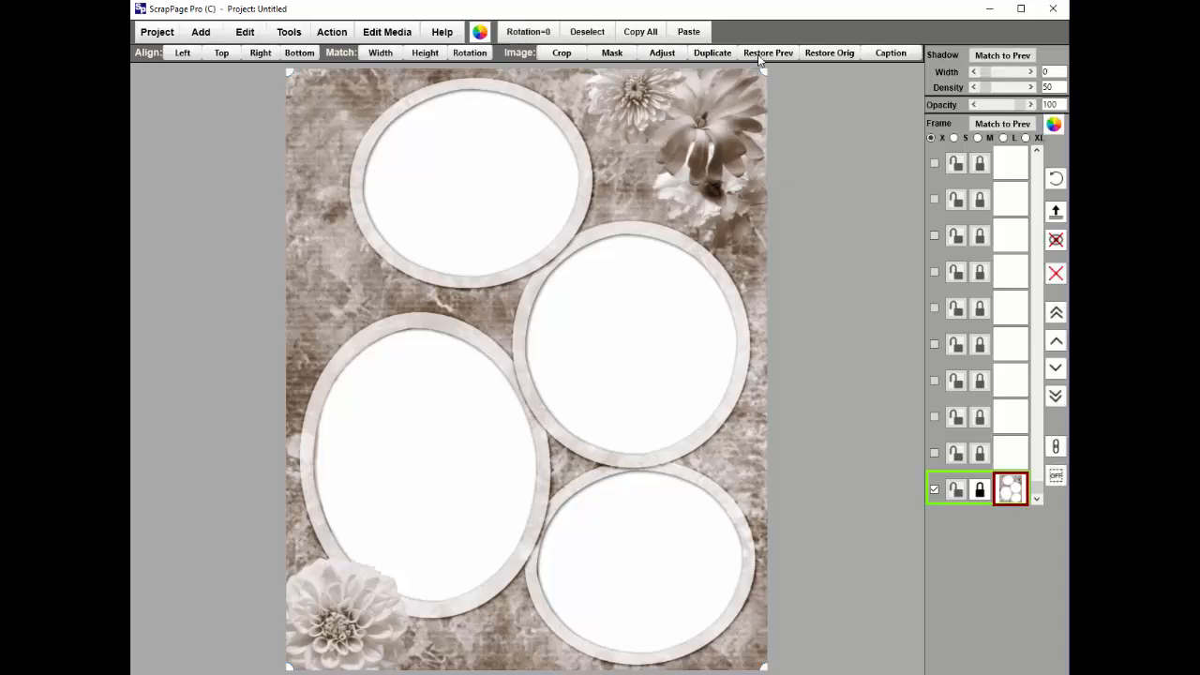
click(482, 34)
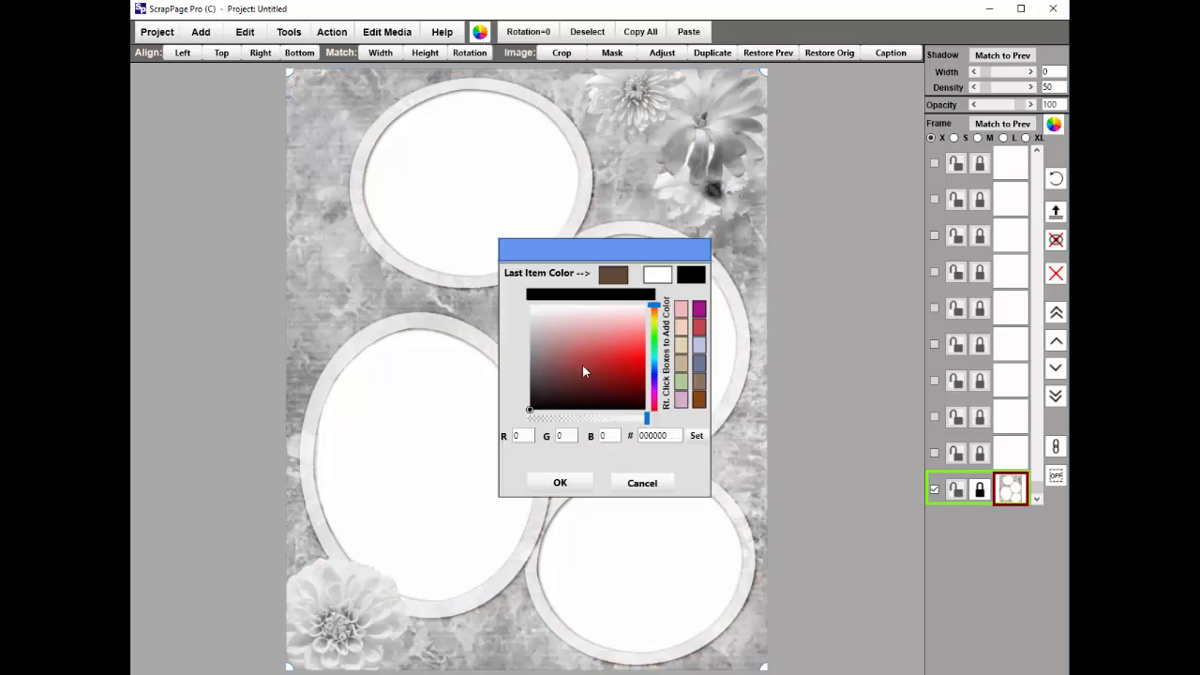
click(698, 401)
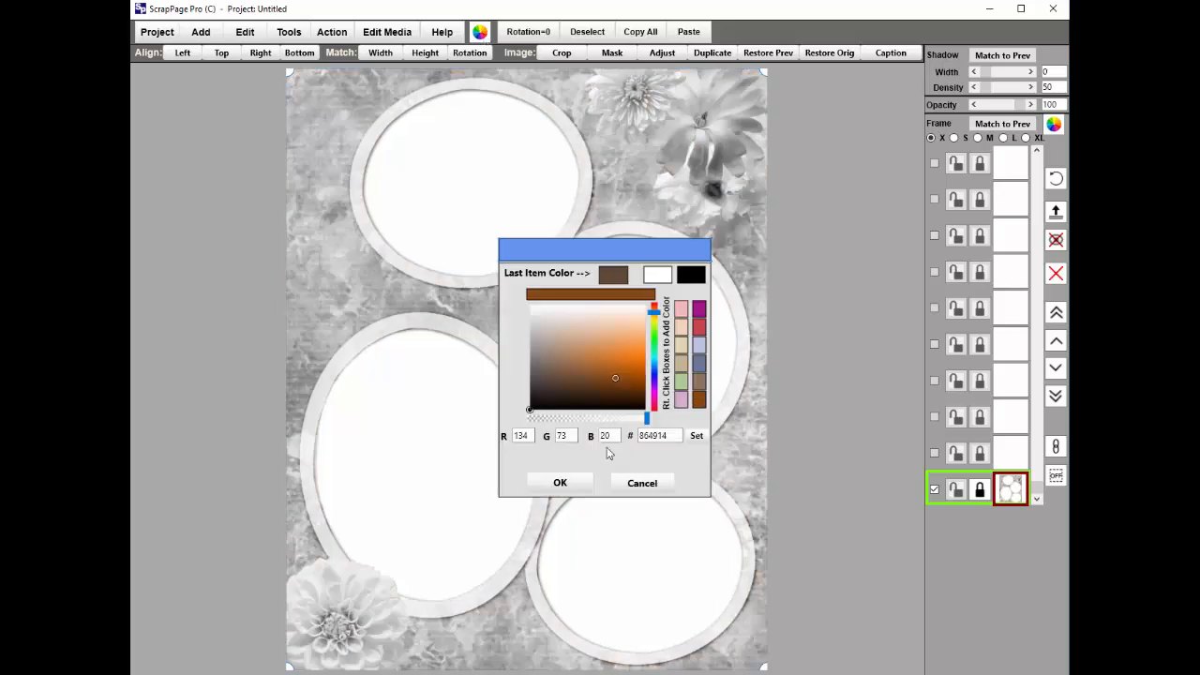
click(569, 490)
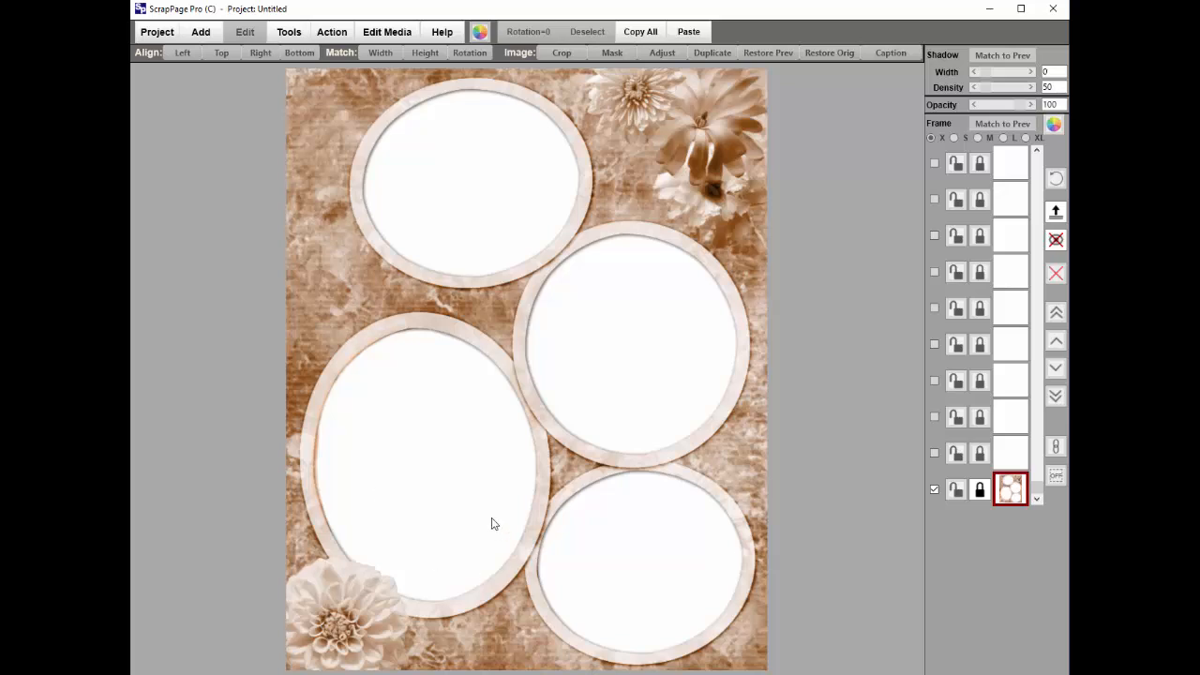
Add the pictures DSC1400Edited8X10, DSC1444Edited8X10, DSC1446Edited8X10 and DSC1450Edited8X10 from the ClassPics folder.
click(201, 32)
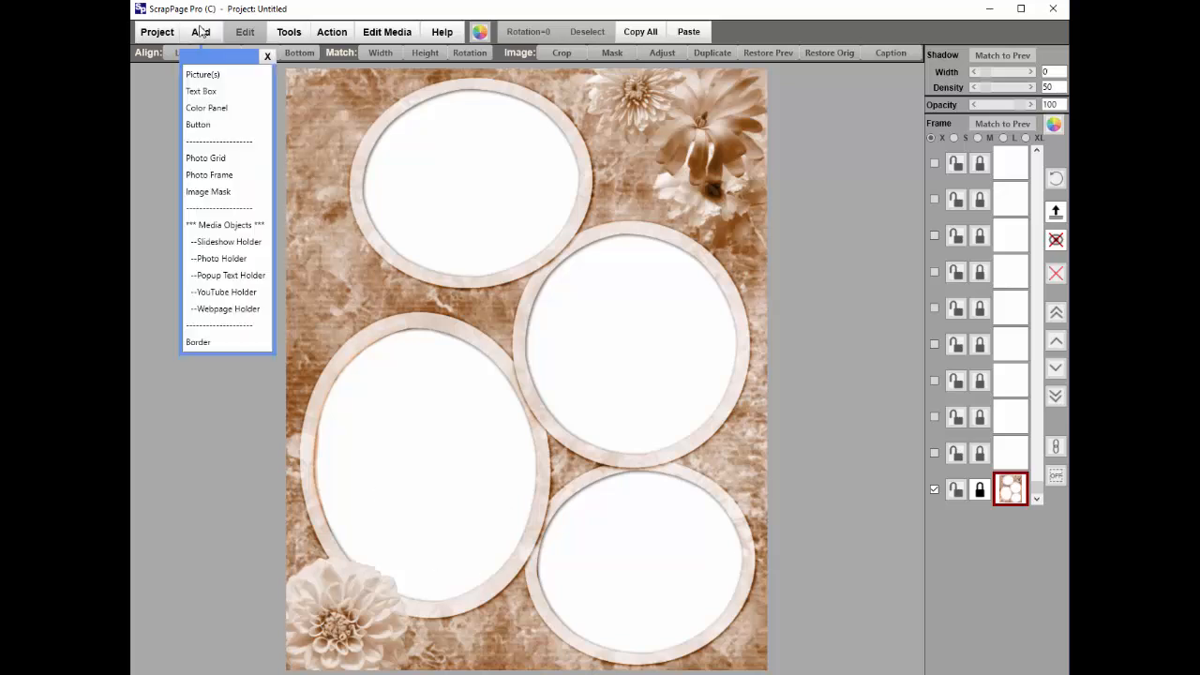
click(201, 74)
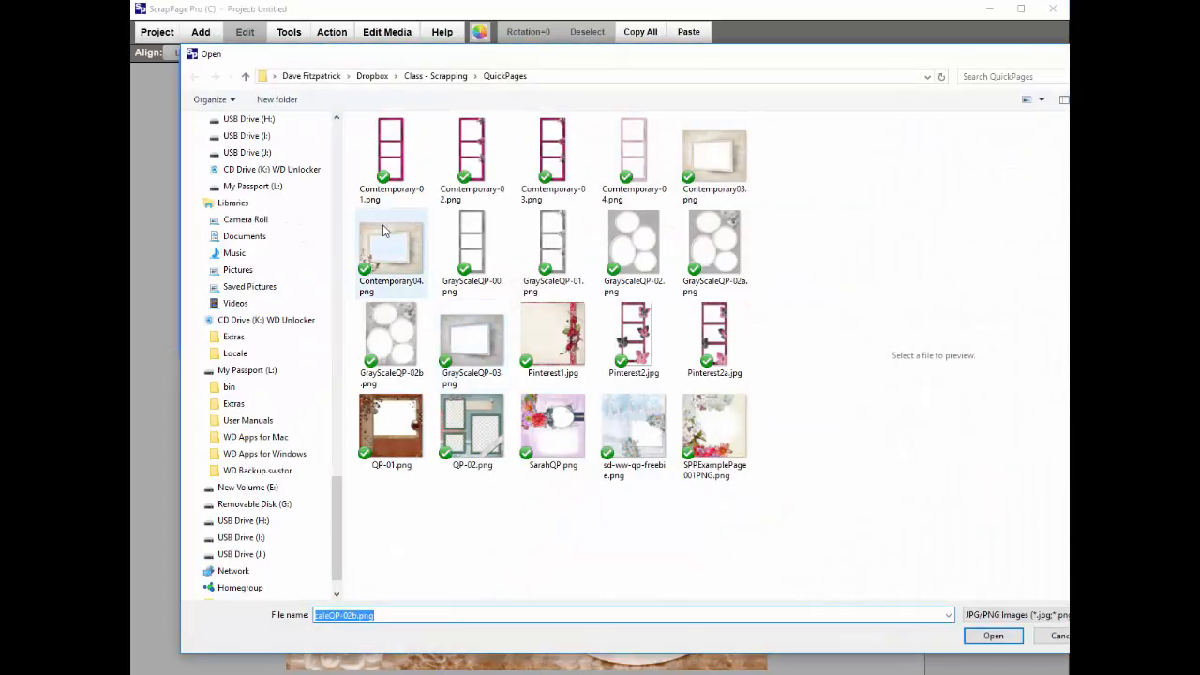
click(426, 76)
double_click(390, 200)
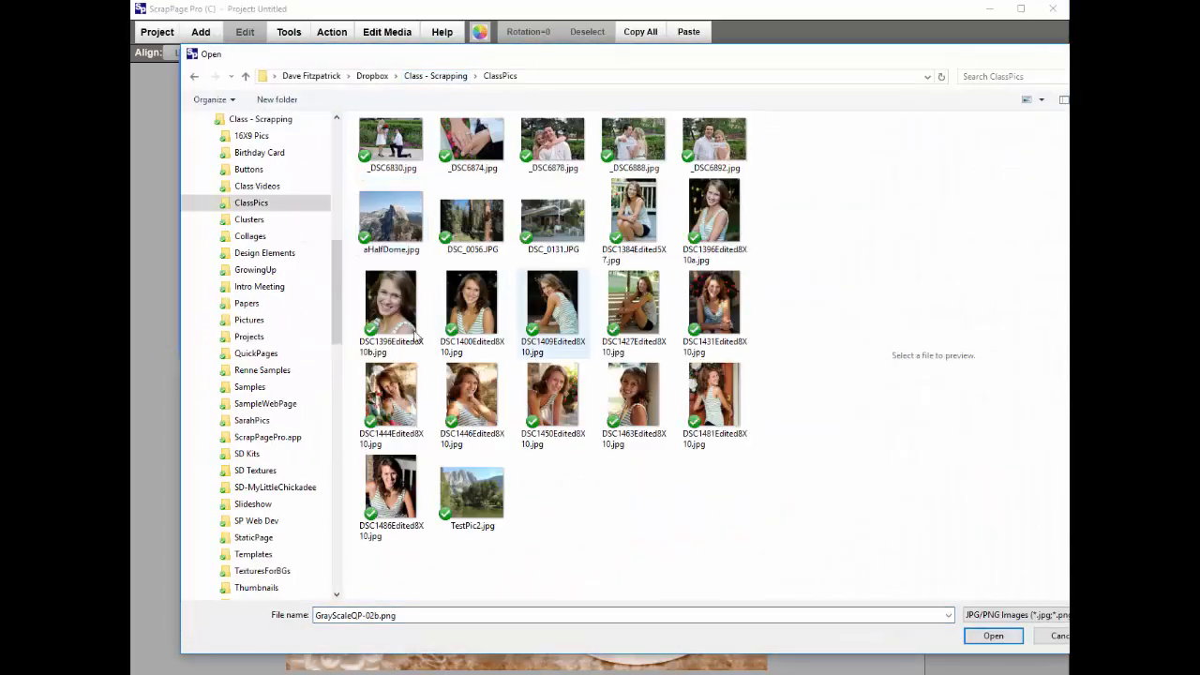
click(395, 405)
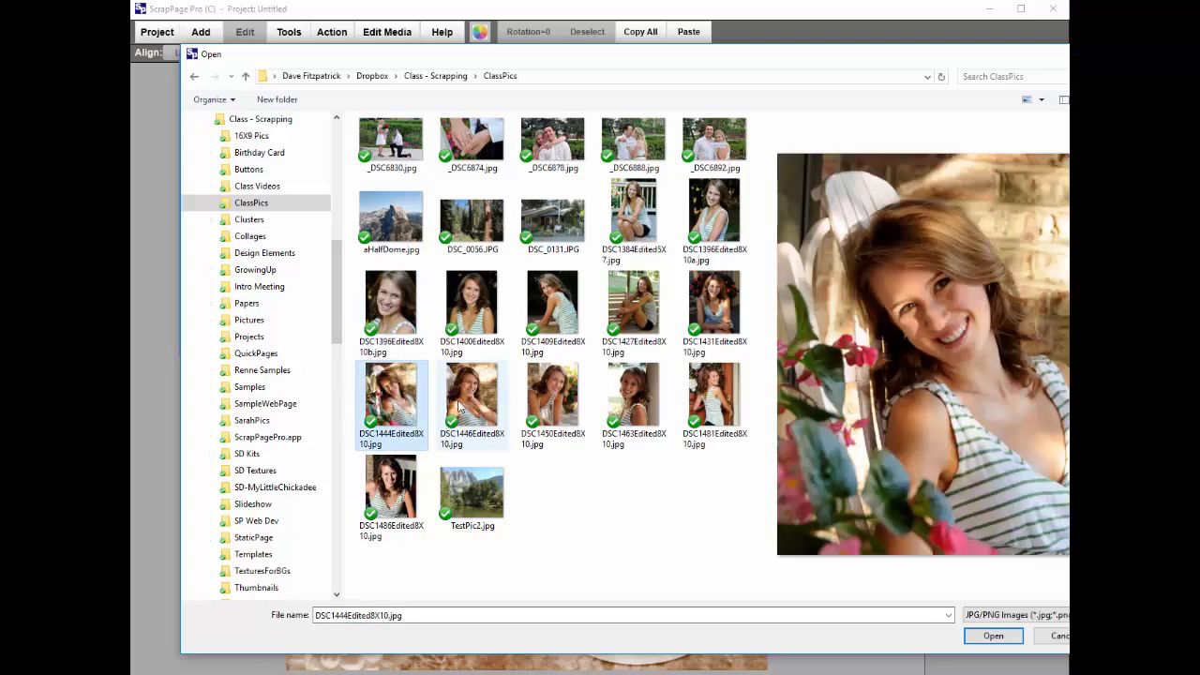
ctrl+click(465, 403)
ctrl+click(562, 408)
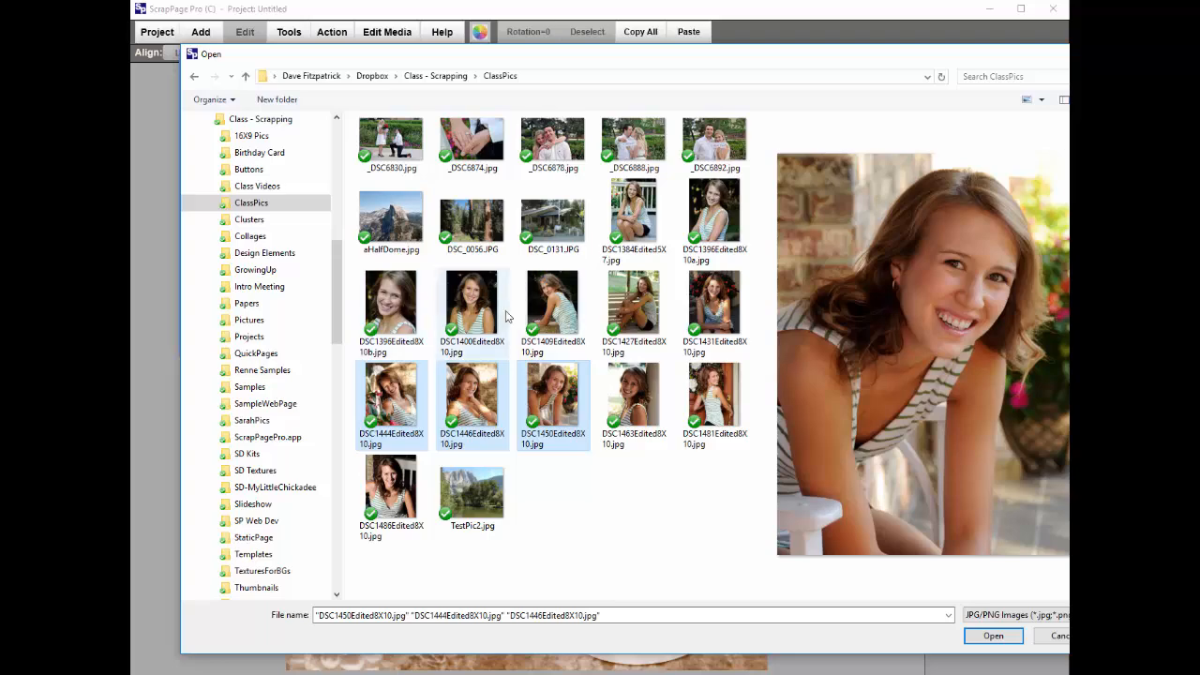
click(999, 636)
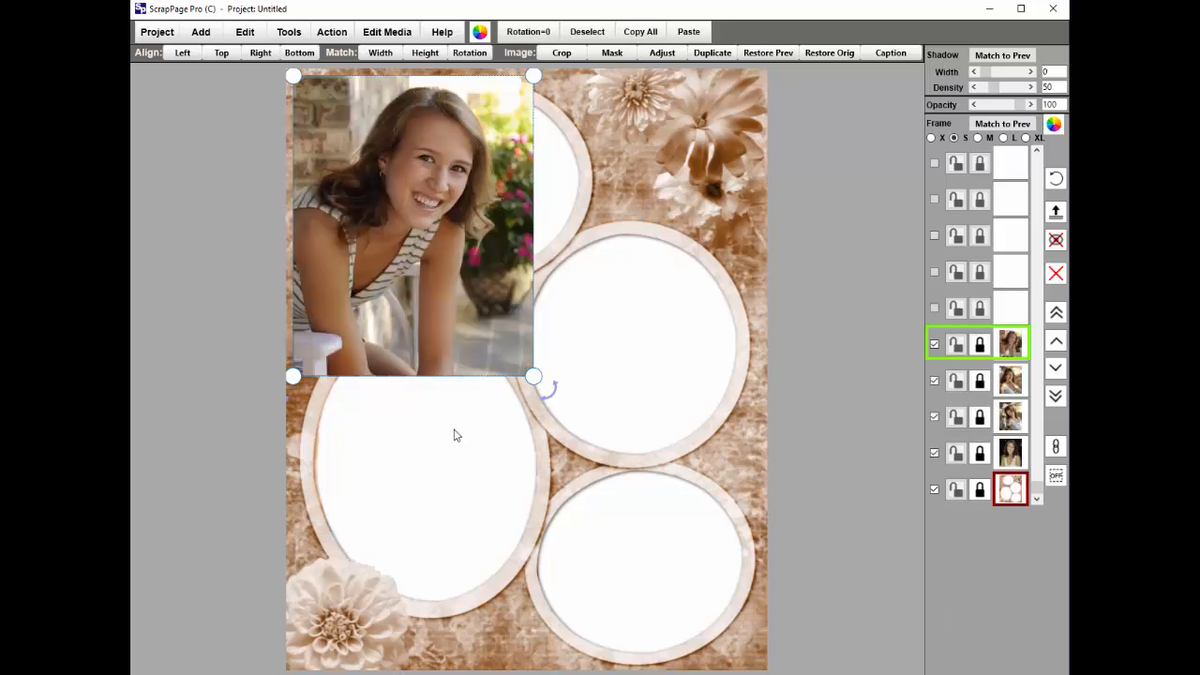
Separate the four stacked portraits and move them to the lower part of the page, clearing the upper openings.
drag(401, 236, 590, 270)
drag(410, 240, 423, 576)
drag(398, 234, 630, 534)
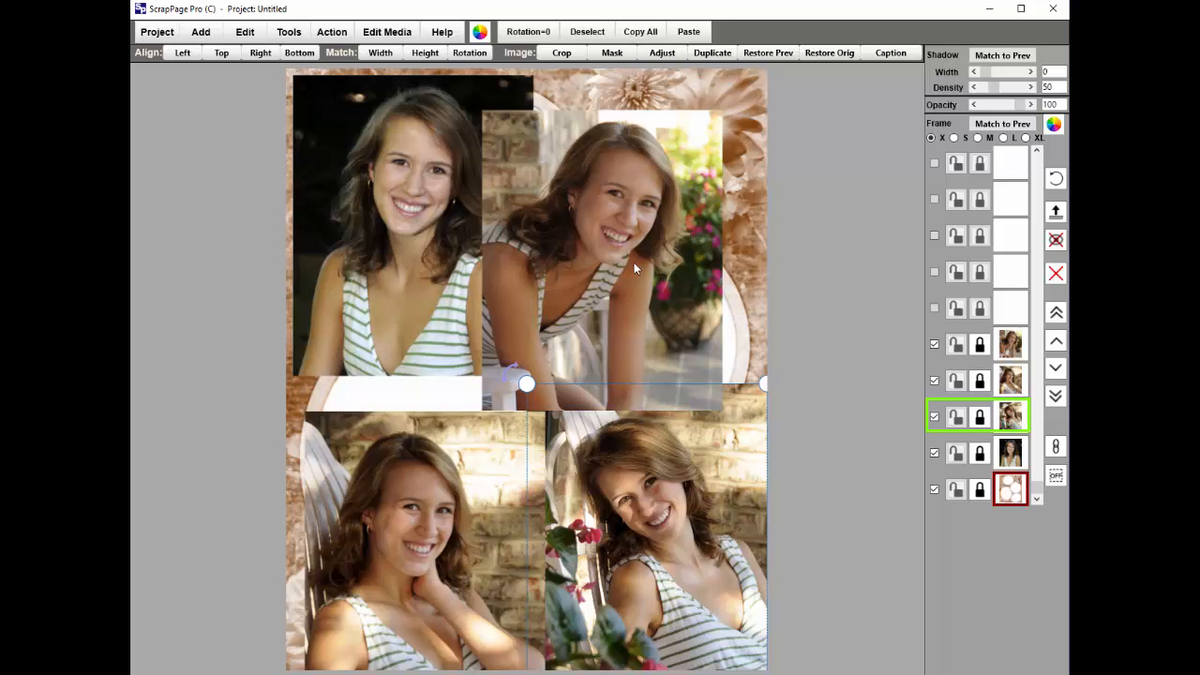
drag(393, 364, 429, 674)
drag(698, 296, 537, 623)
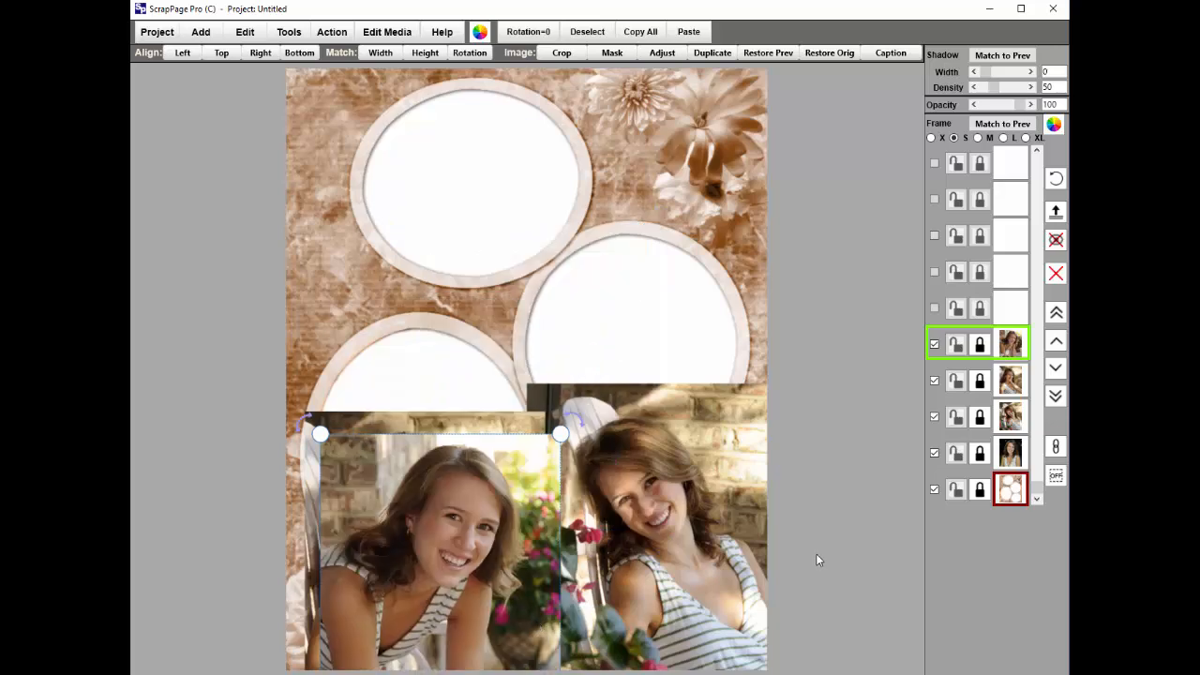
Move the portrait with the pink flowers in front to the top oval, send it behind the quick page and shrink it slightly to fit.
click(700, 506)
drag(700, 507, 532, 190)
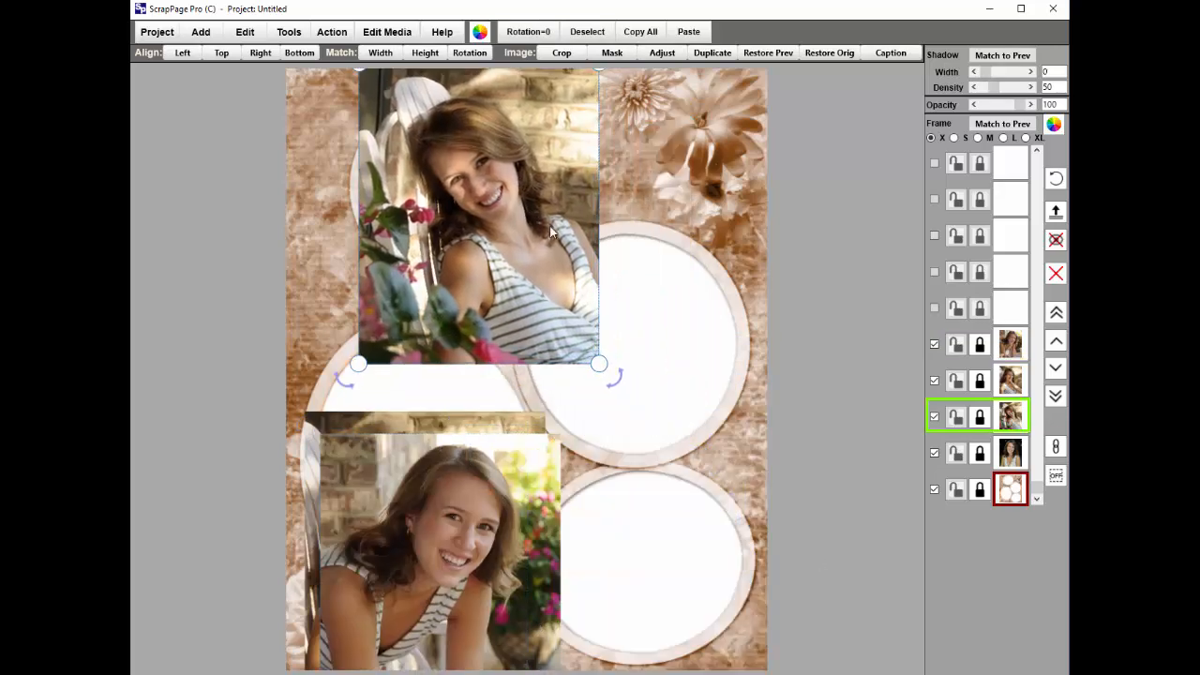
click(1057, 396)
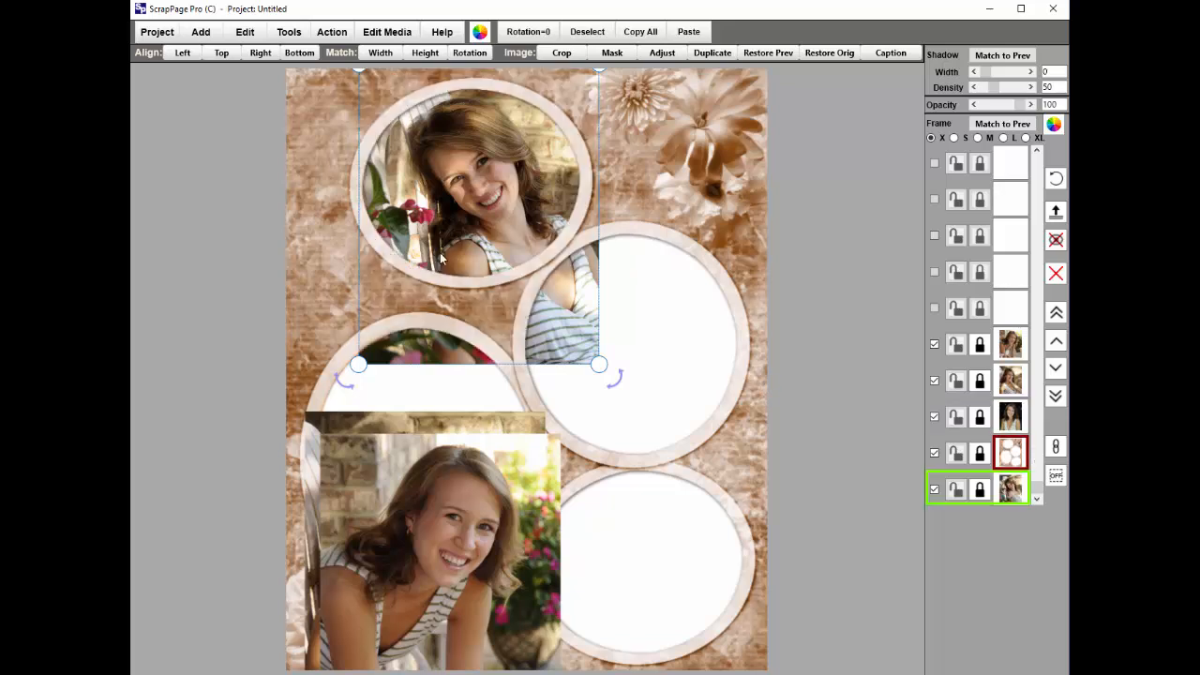
drag(441, 252, 428, 258)
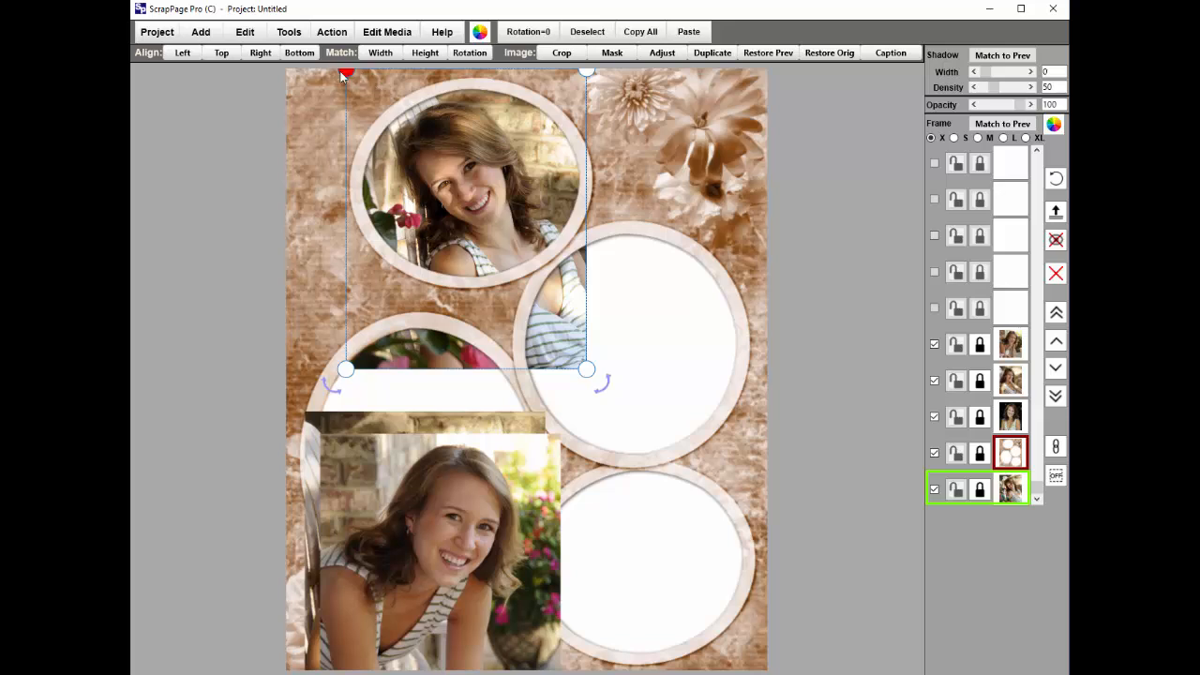
drag(342, 75, 353, 85)
drag(466, 142, 467, 152)
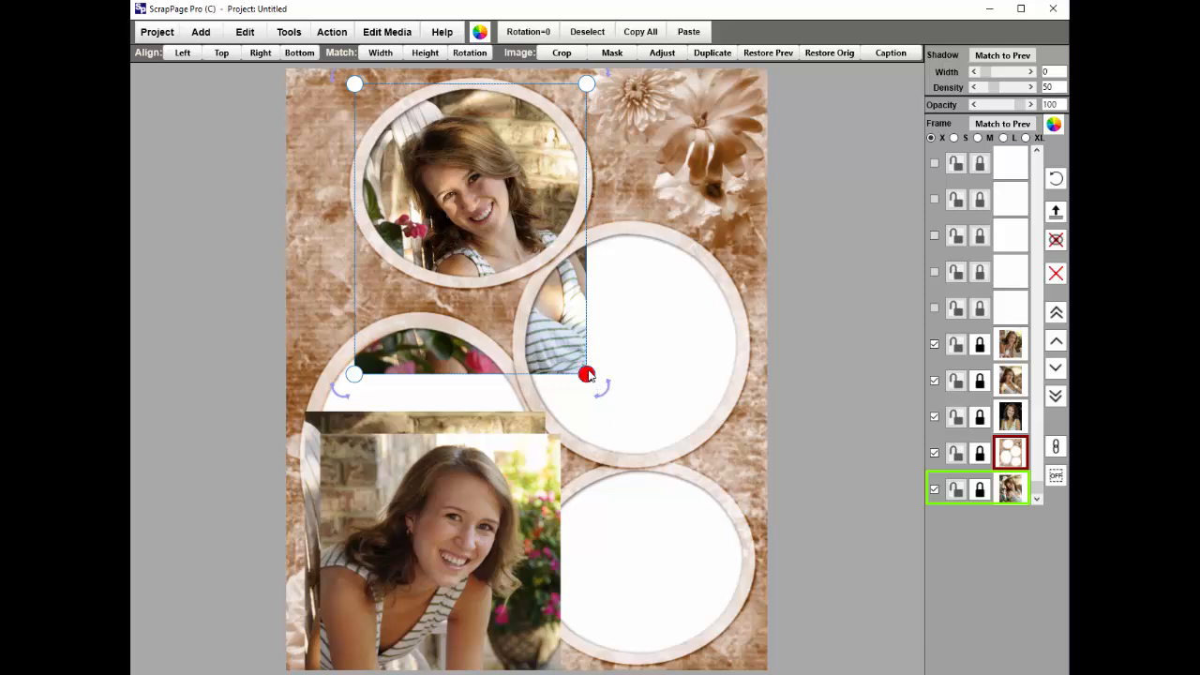
drag(580, 380, 616, 382)
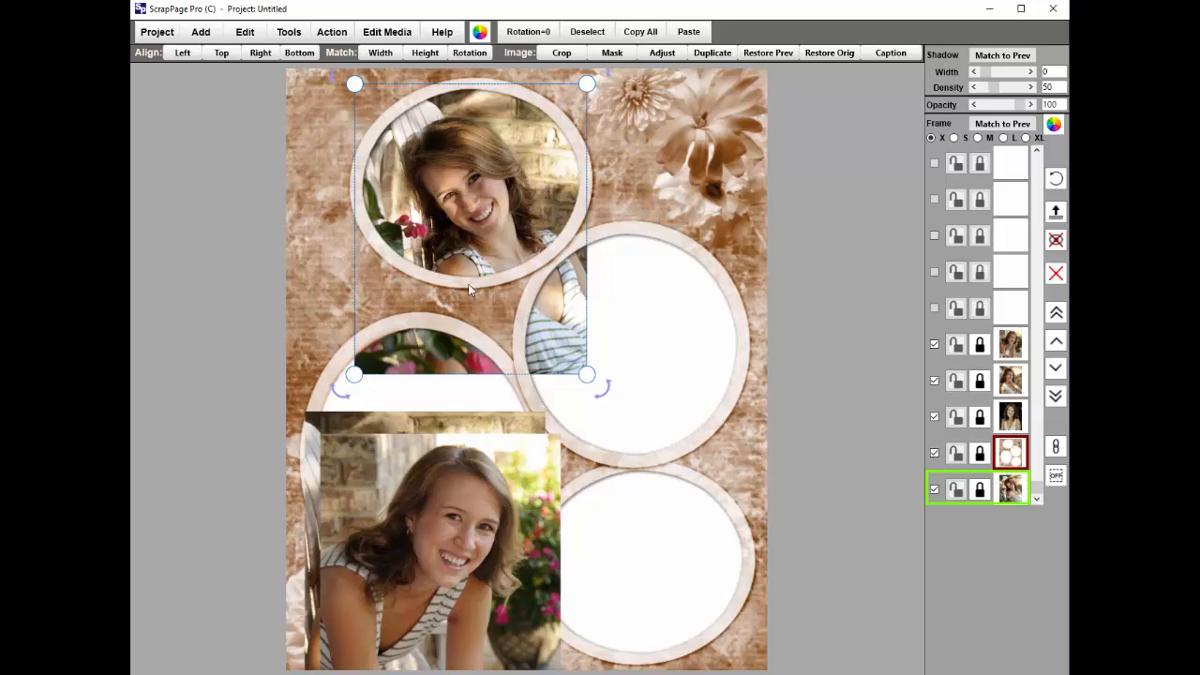
Crop the top oval's portrait at full width down to the lower edge of its frame.
click(562, 53)
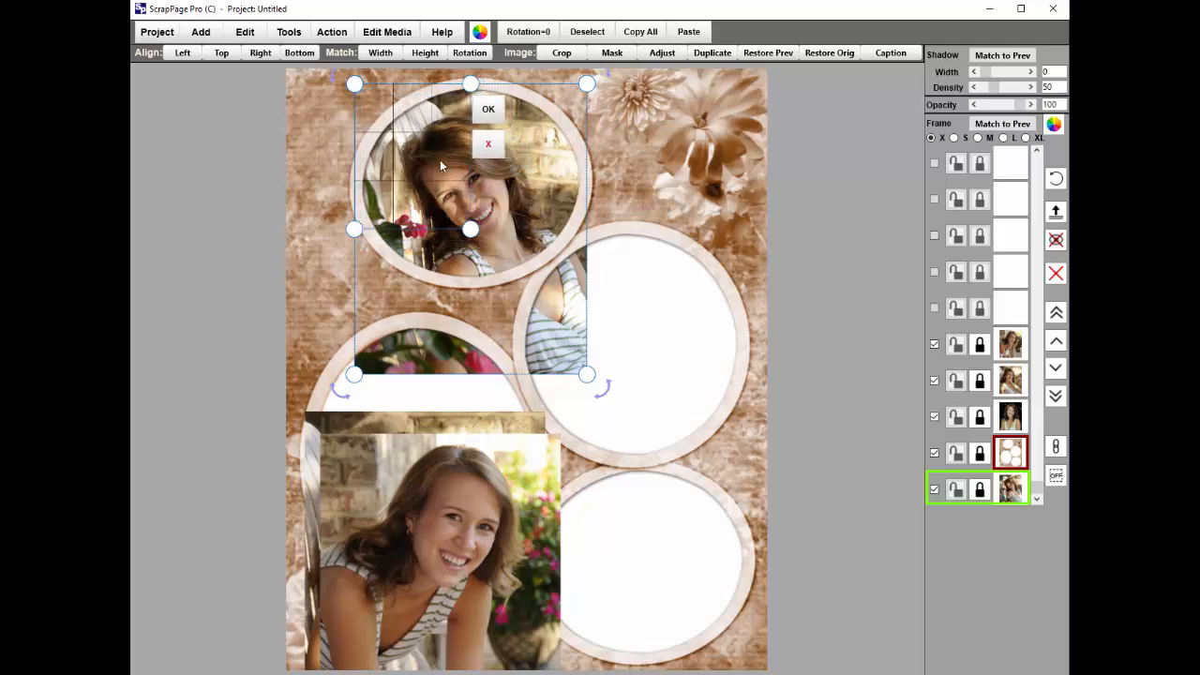
drag(469, 229, 602, 288)
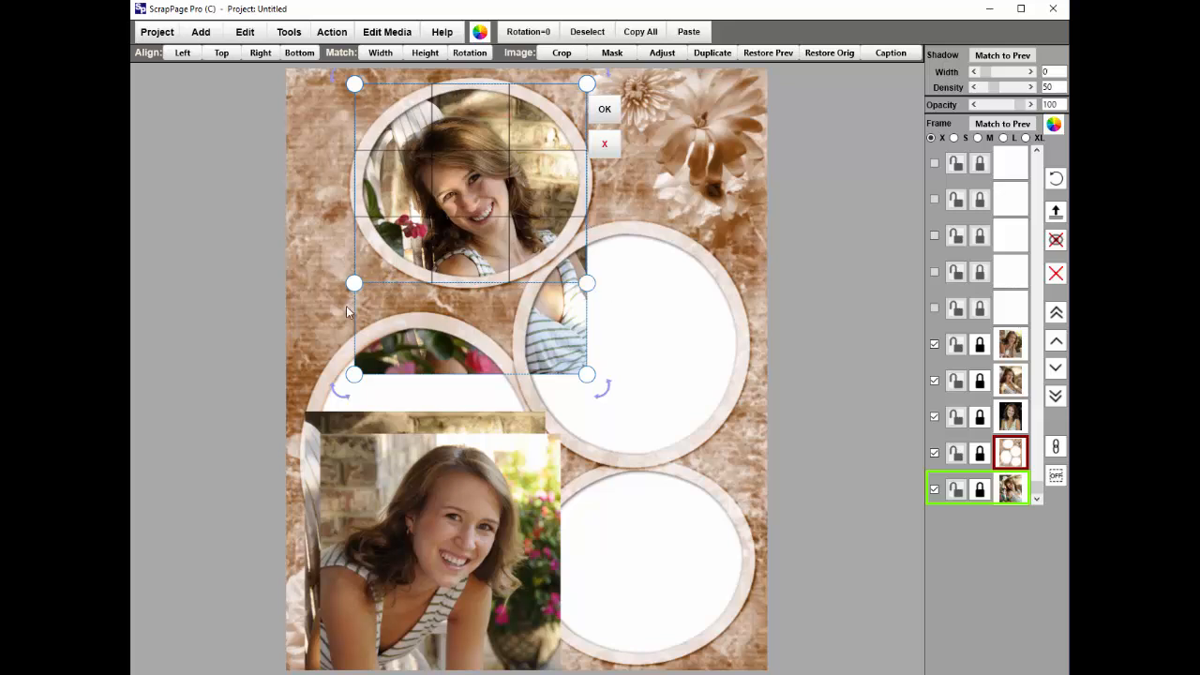
click(606, 111)
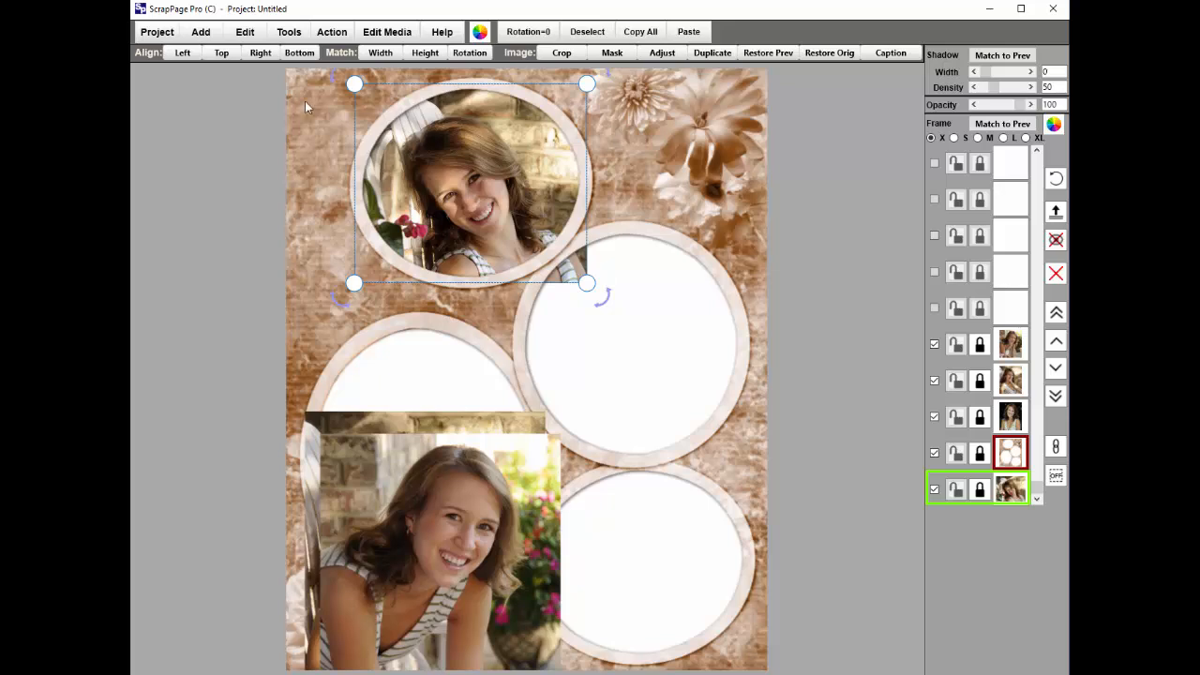
Mask the top portrait with an ellipse covering the whole cropped picture.
click(614, 53)
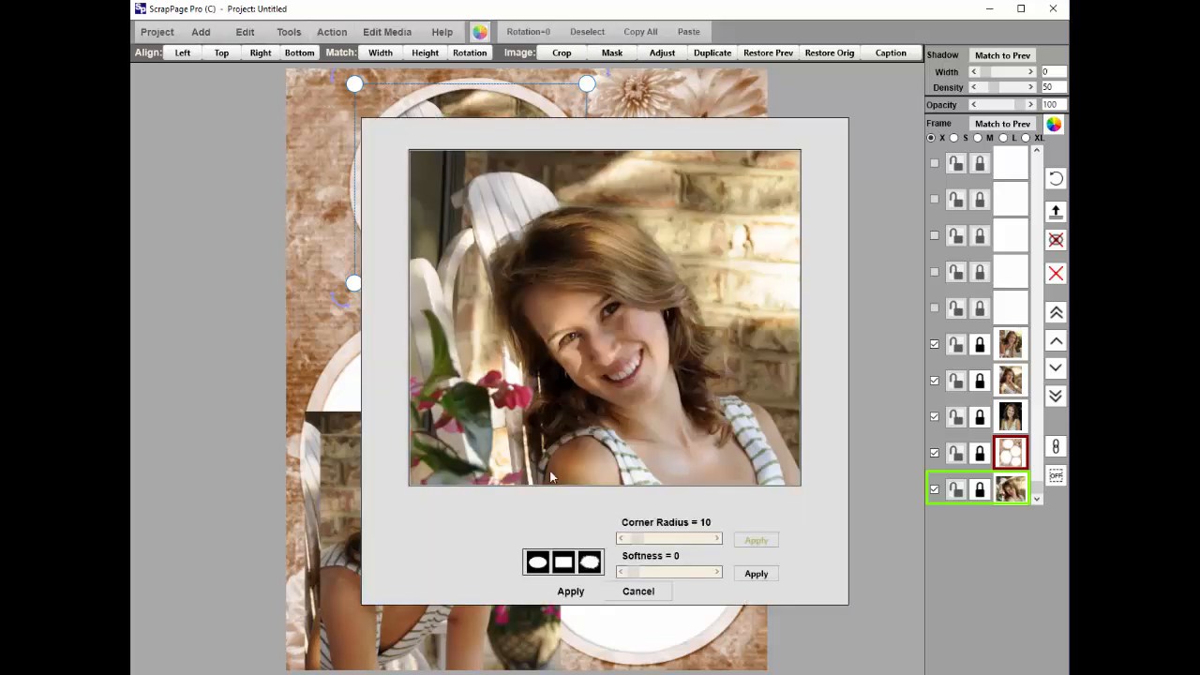
click(540, 562)
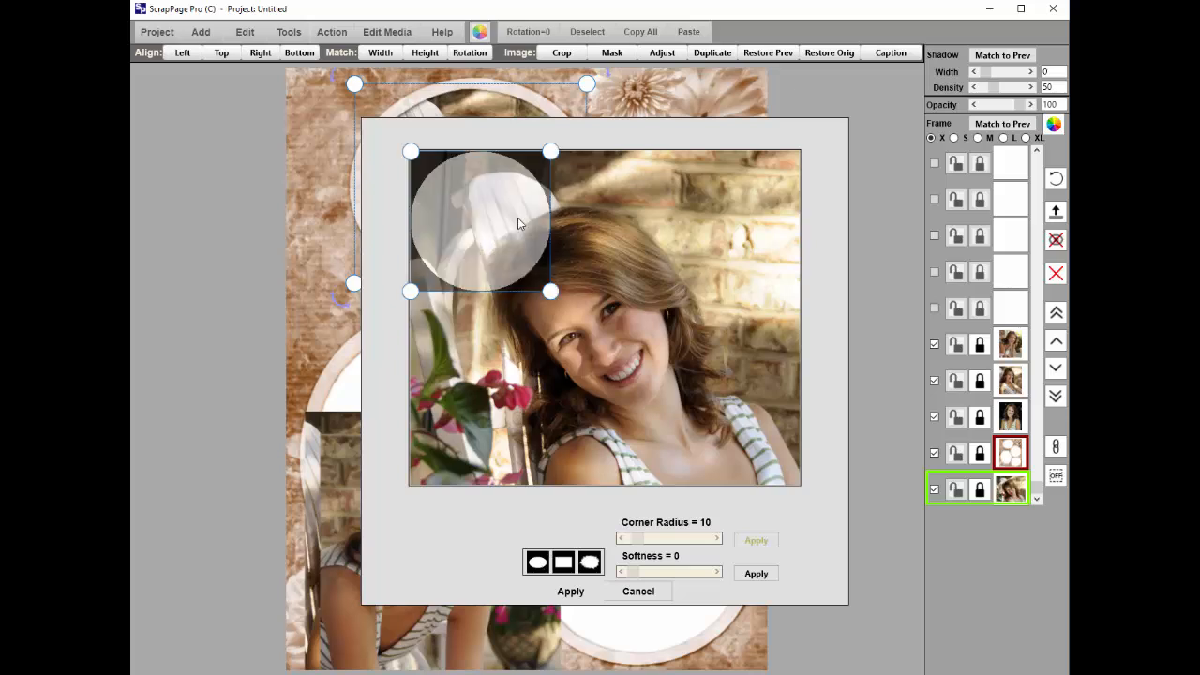
drag(550, 291, 882, 544)
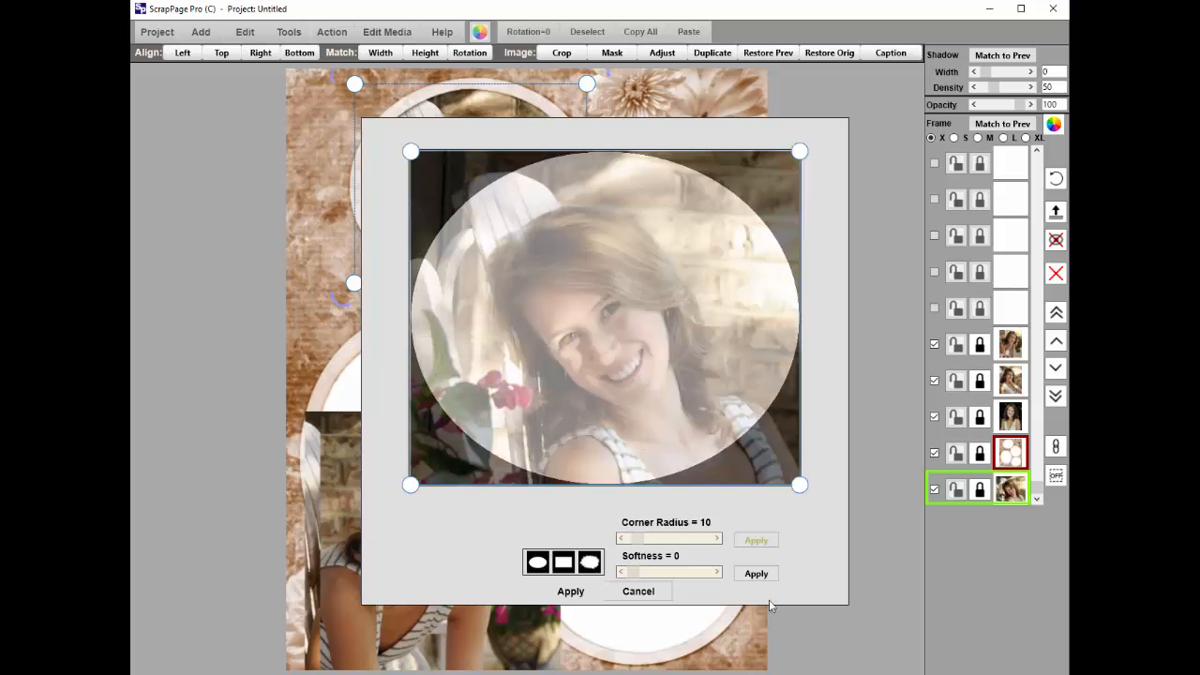
click(563, 592)
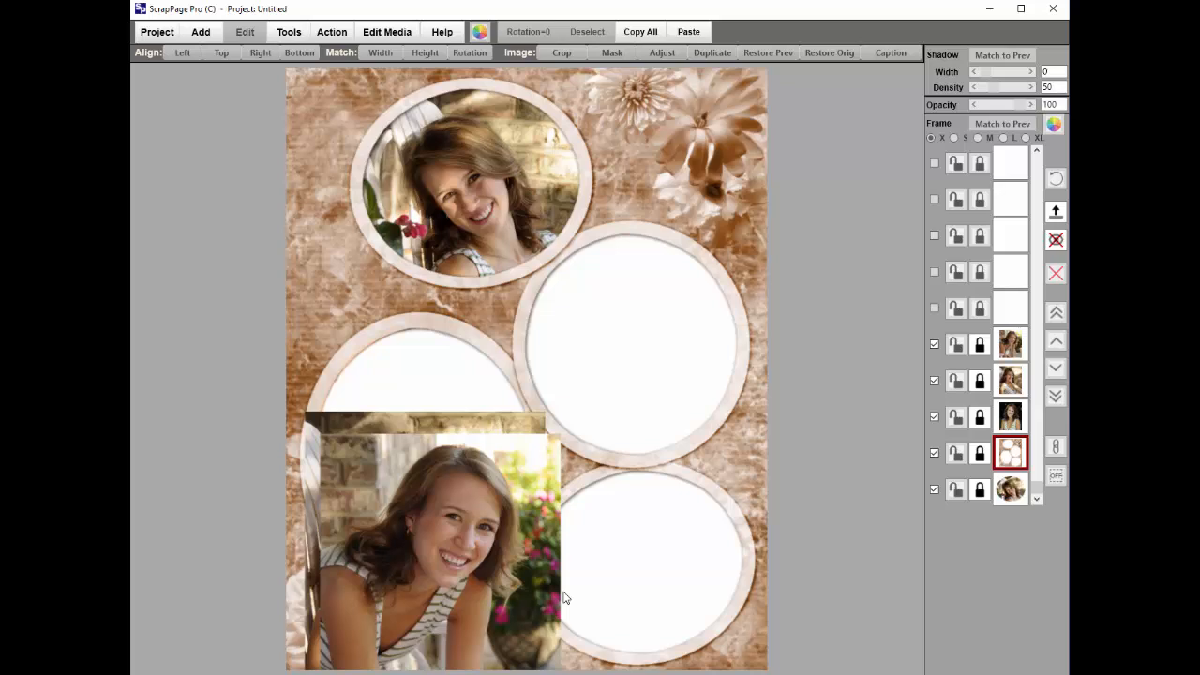
Place the leaning portrait with the flower pot behind the middle round opening and crop it to the frame's outline.
drag(401, 537, 575, 321)
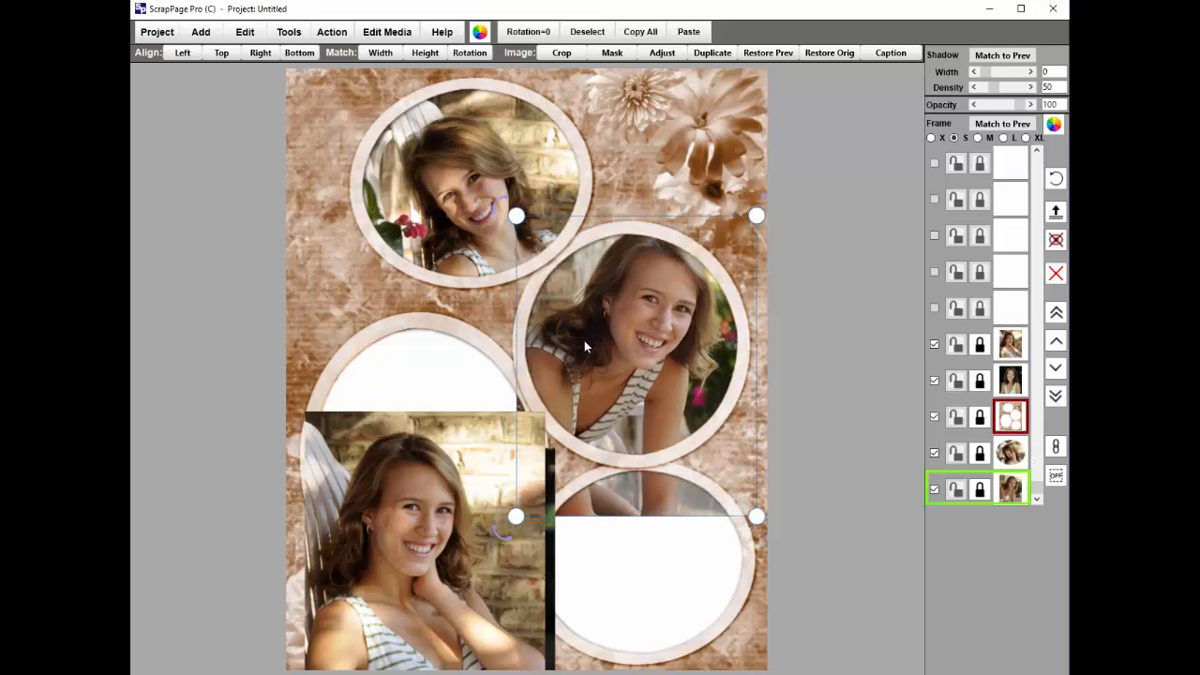
drag(584, 347, 586, 359)
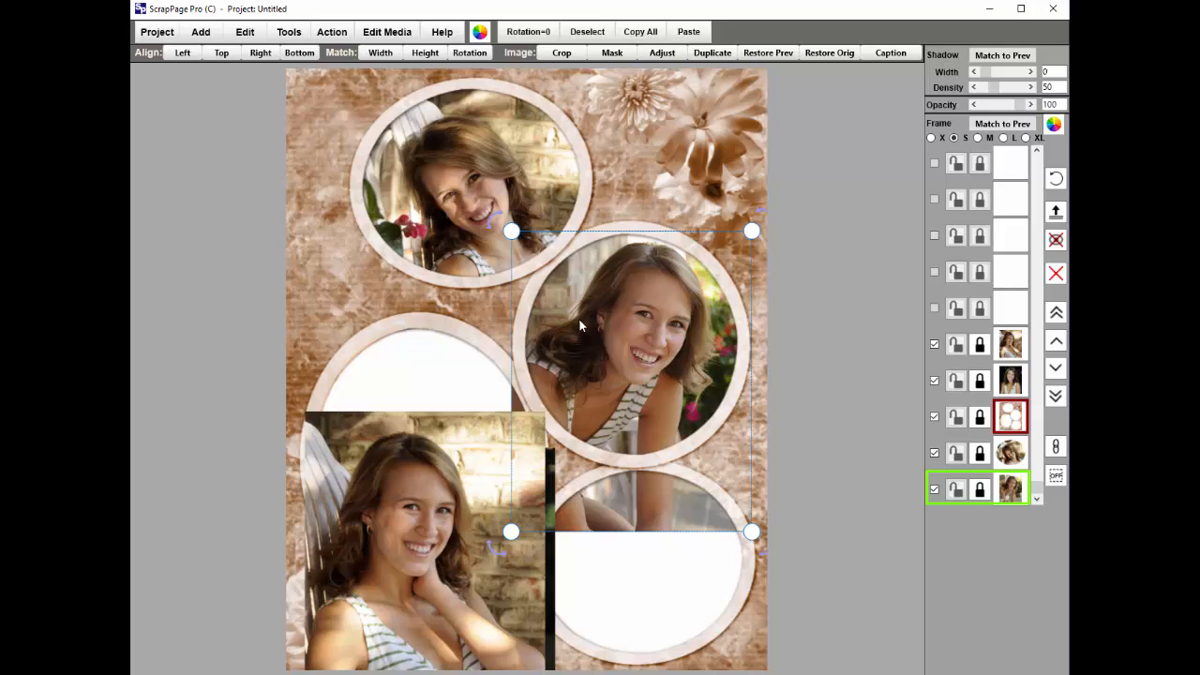
double_click(579, 318)
mouse_move(579, 314)
mouse_down()
mouse_move(592, 295)
mouse_move(575, 295)
mouse_up()
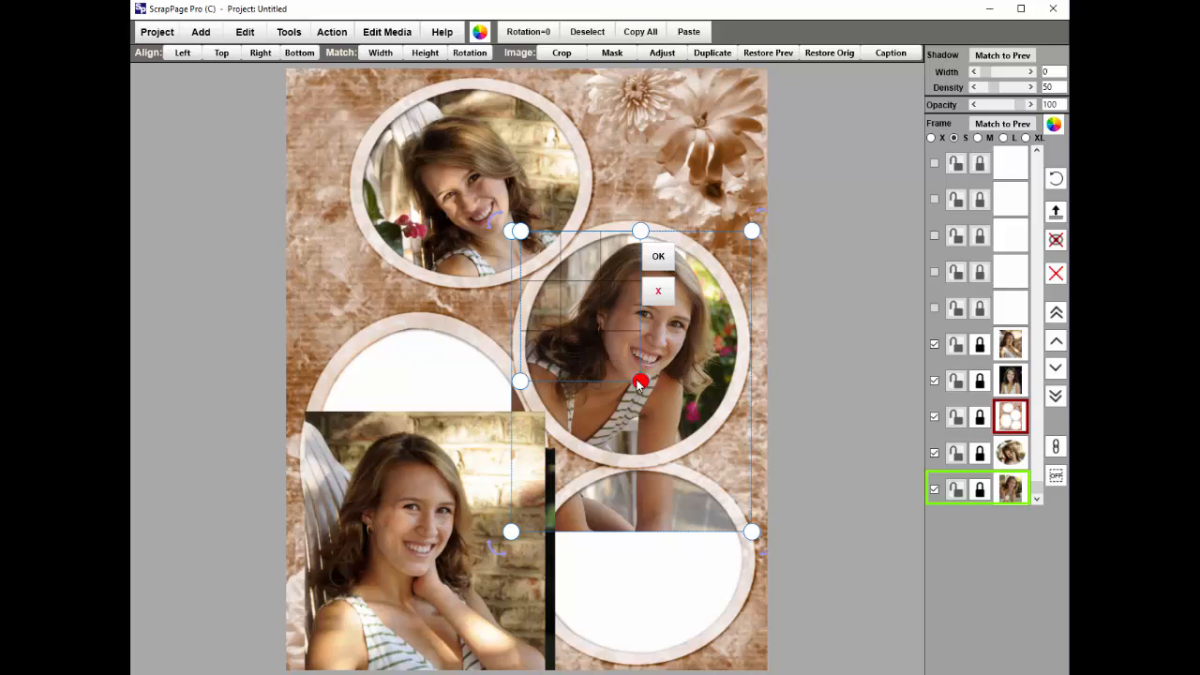
drag(640, 383, 743, 463)
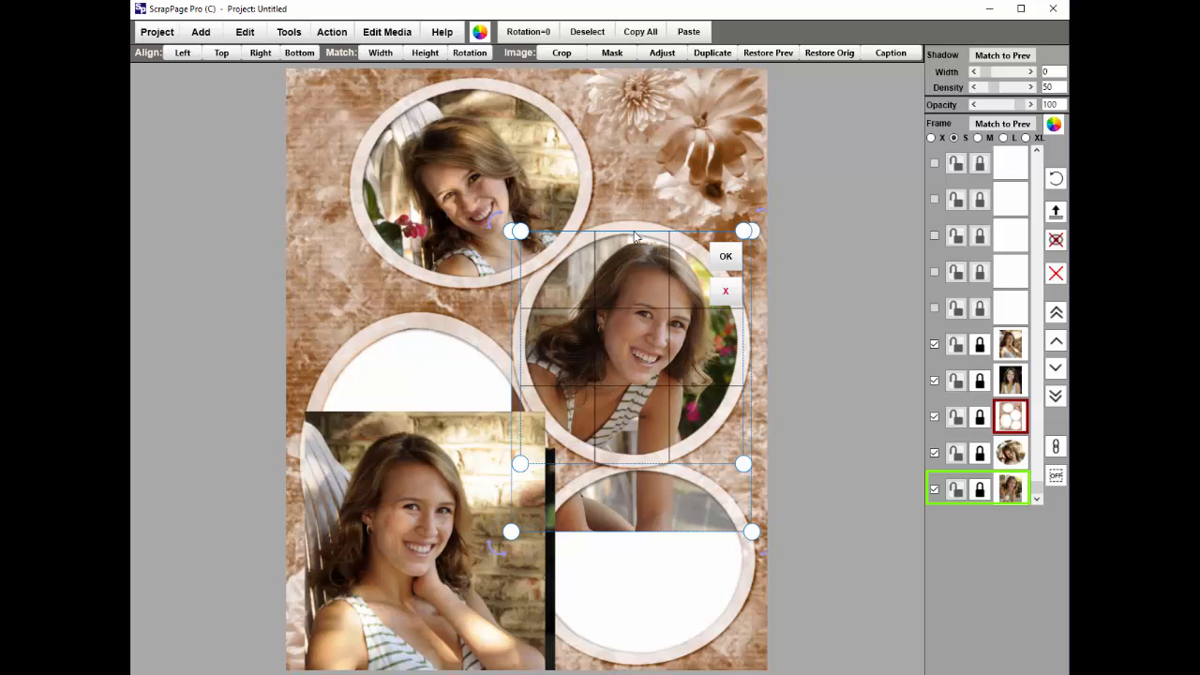
click(726, 257)
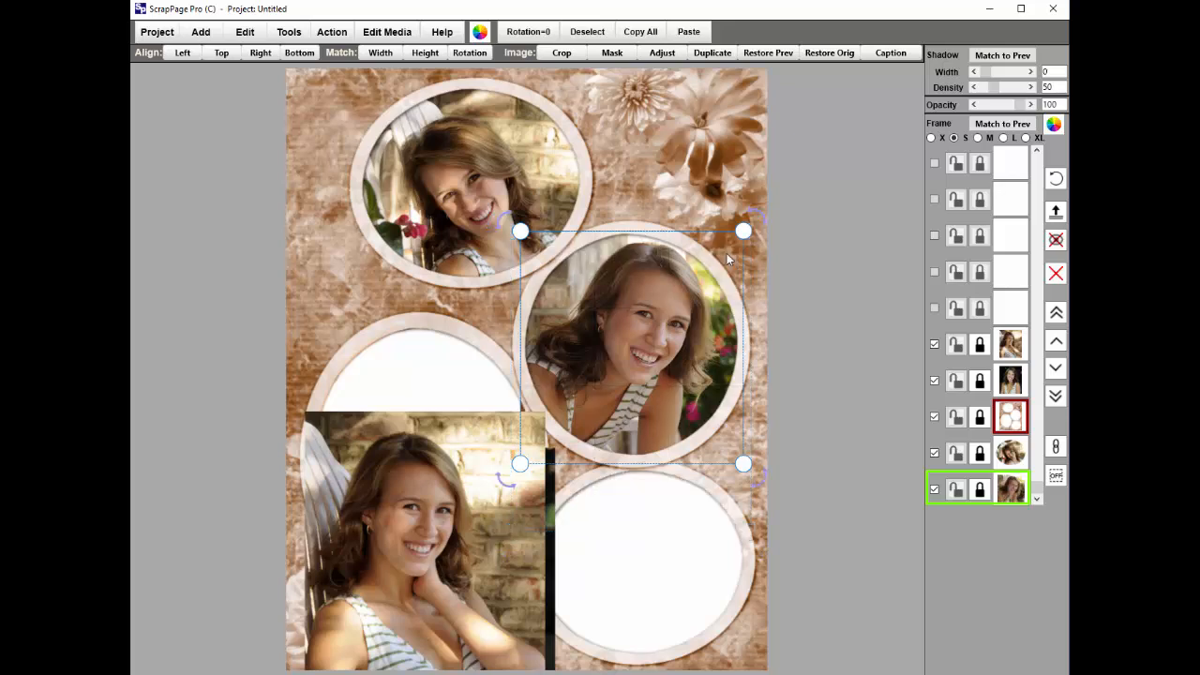
Mask the middle round opening's portrait with an ellipse covering the whole cropped picture.
click(612, 53)
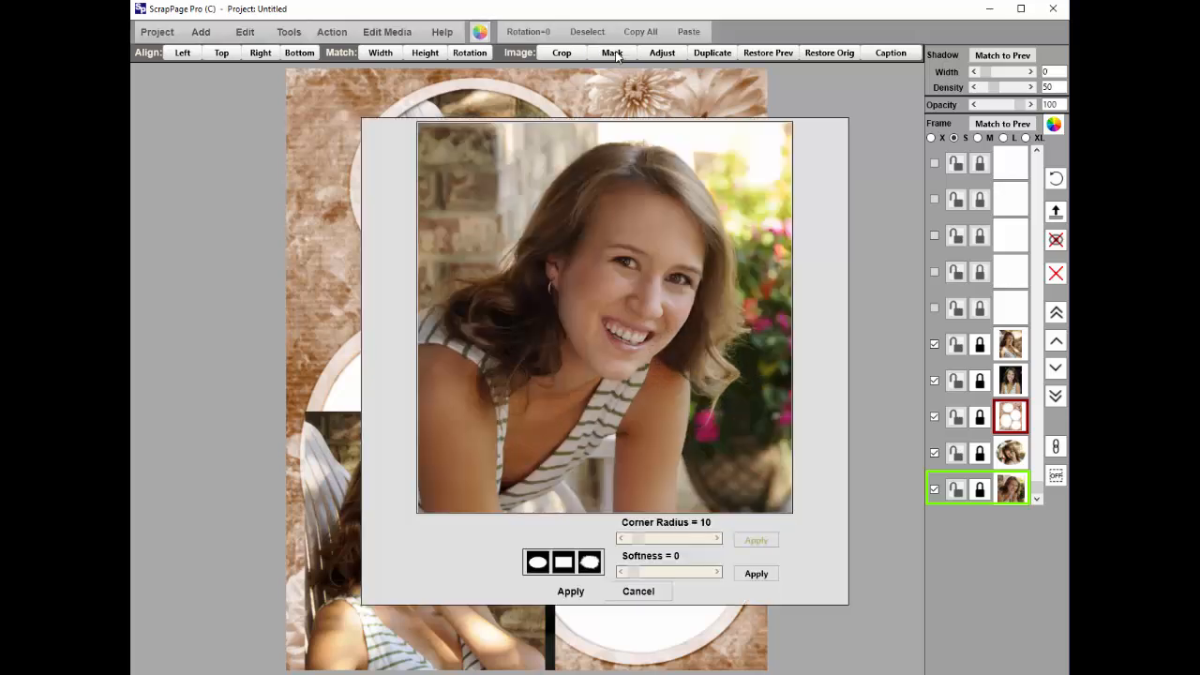
click(538, 563)
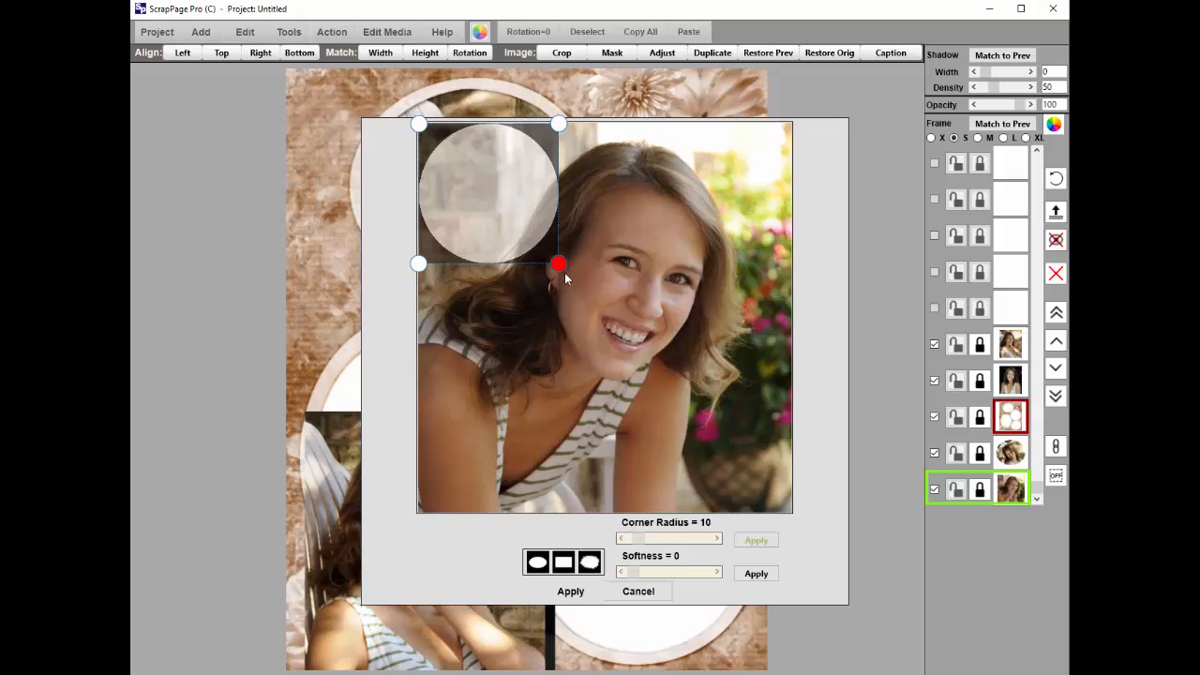
drag(557, 265, 890, 566)
click(569, 593)
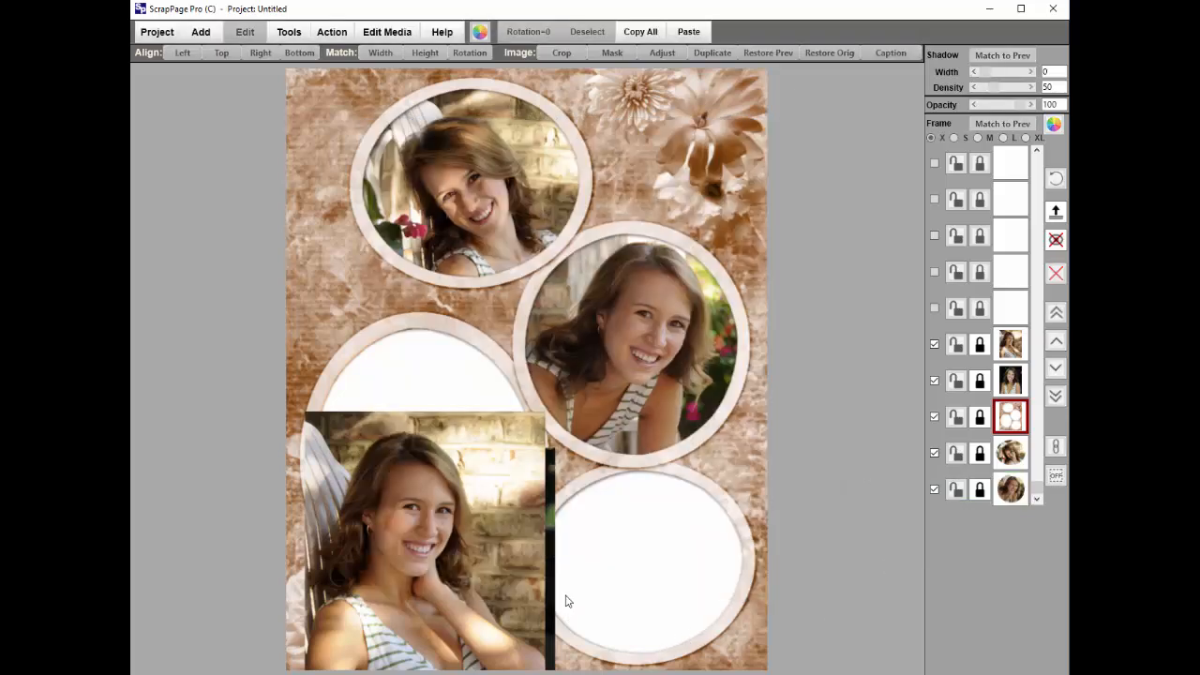
Move the brick-wall portrait to the lower right opening and center the dark-background portrait behind the quick page's large left oval.
click(434, 497)
drag(421, 497, 679, 555)
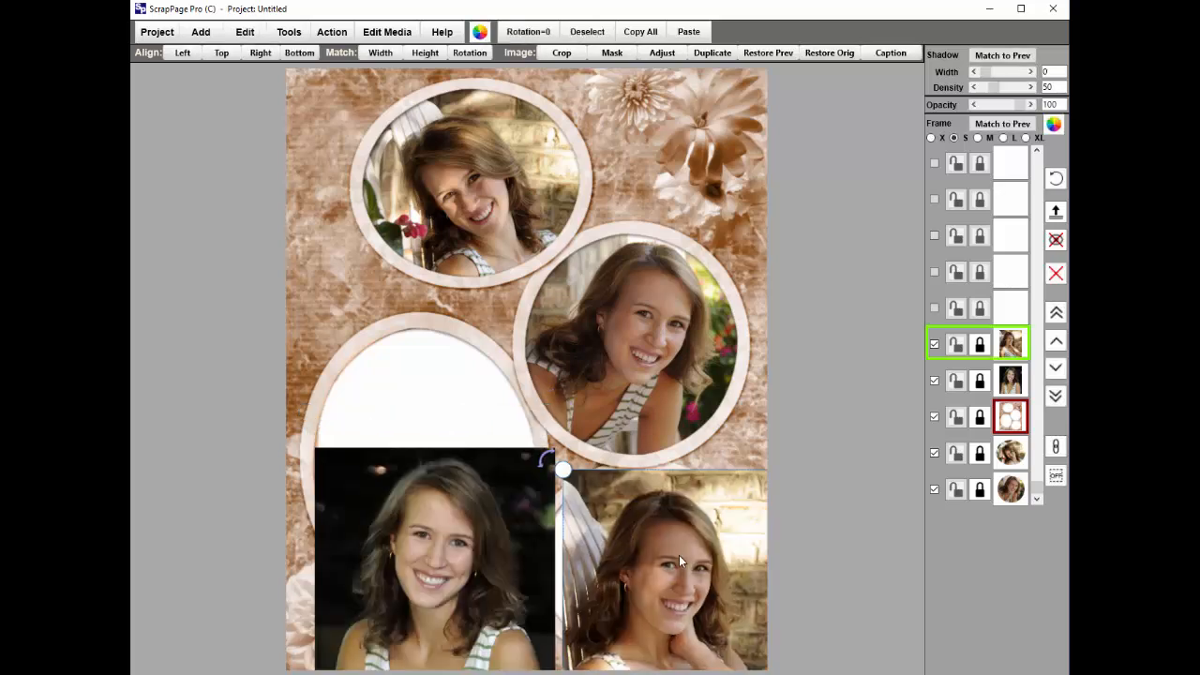
click(424, 549)
drag(424, 549, 405, 419)
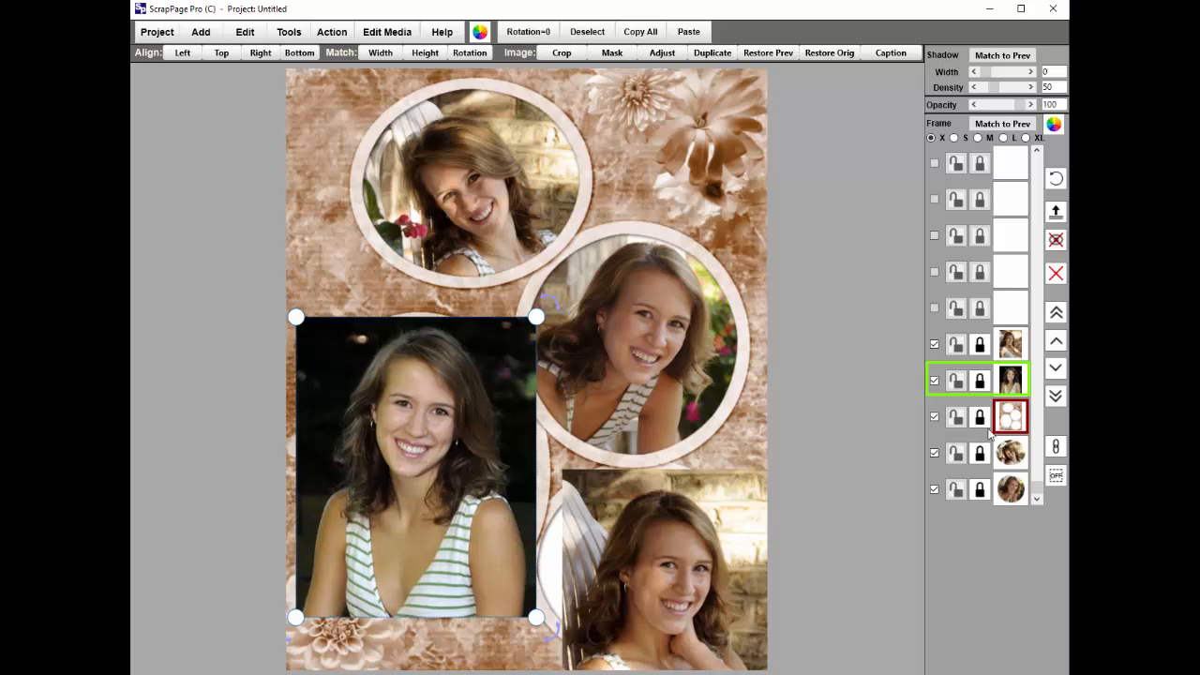
click(1055, 395)
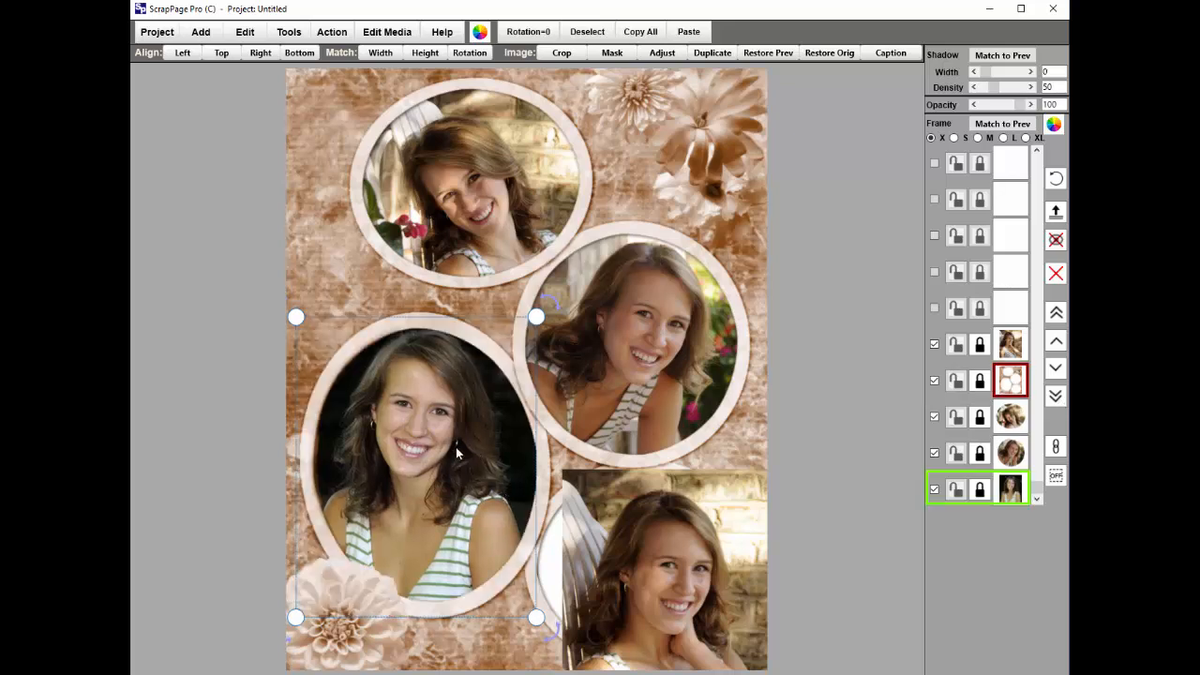
drag(456, 447, 464, 449)
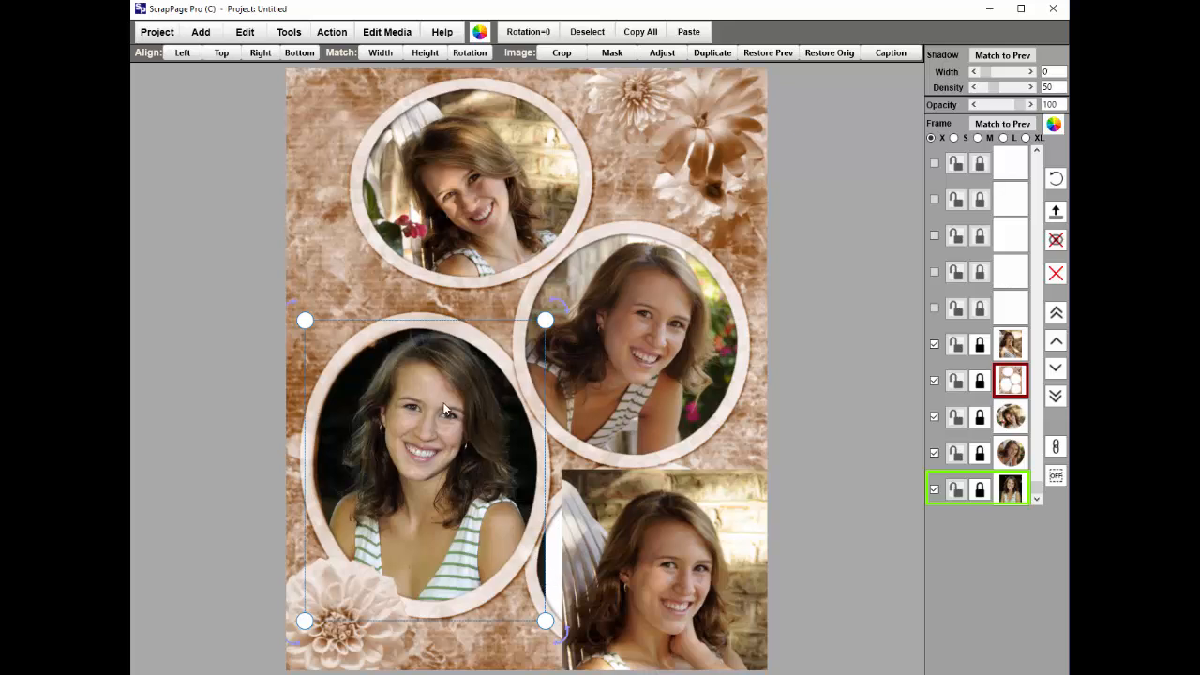
Crop the dark-background portrait to the outline of the large left oval's frame.
double_click(419, 398)
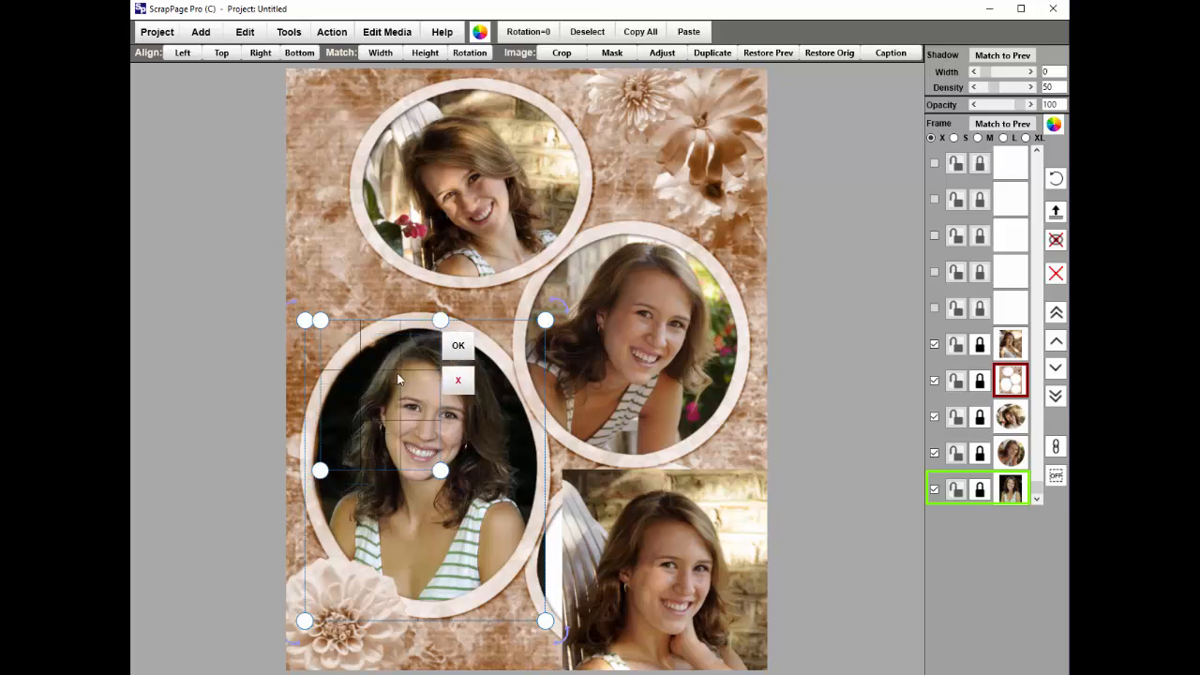
drag(398, 378, 386, 380)
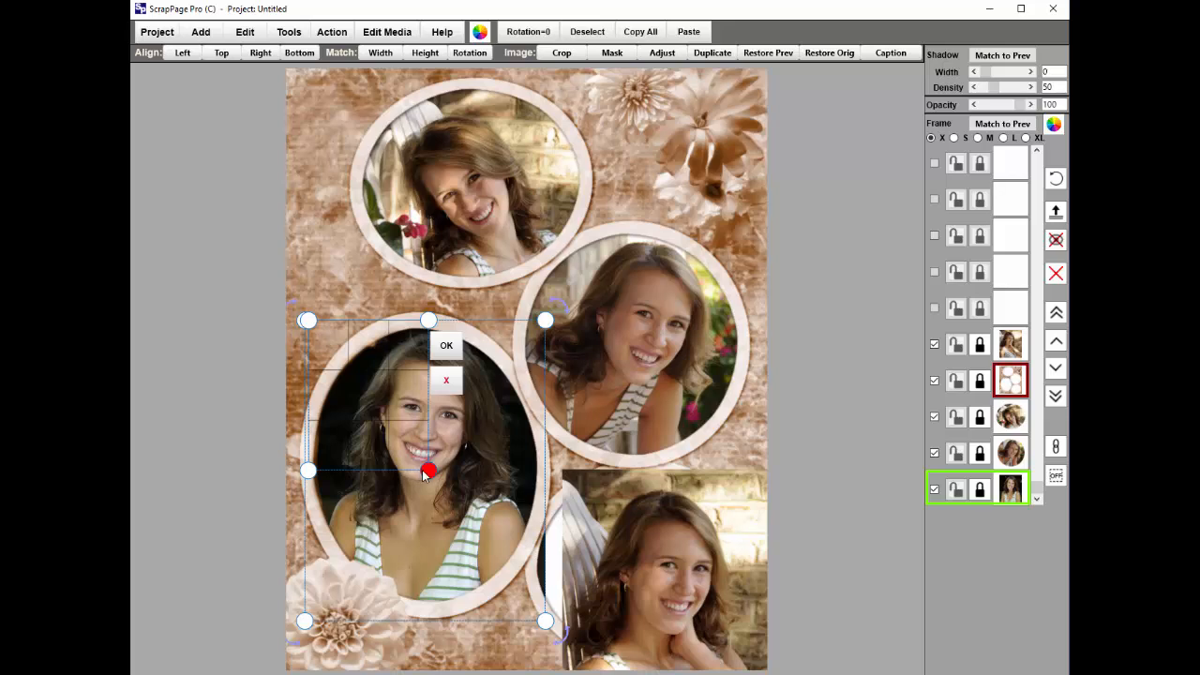
drag(423, 475, 544, 619)
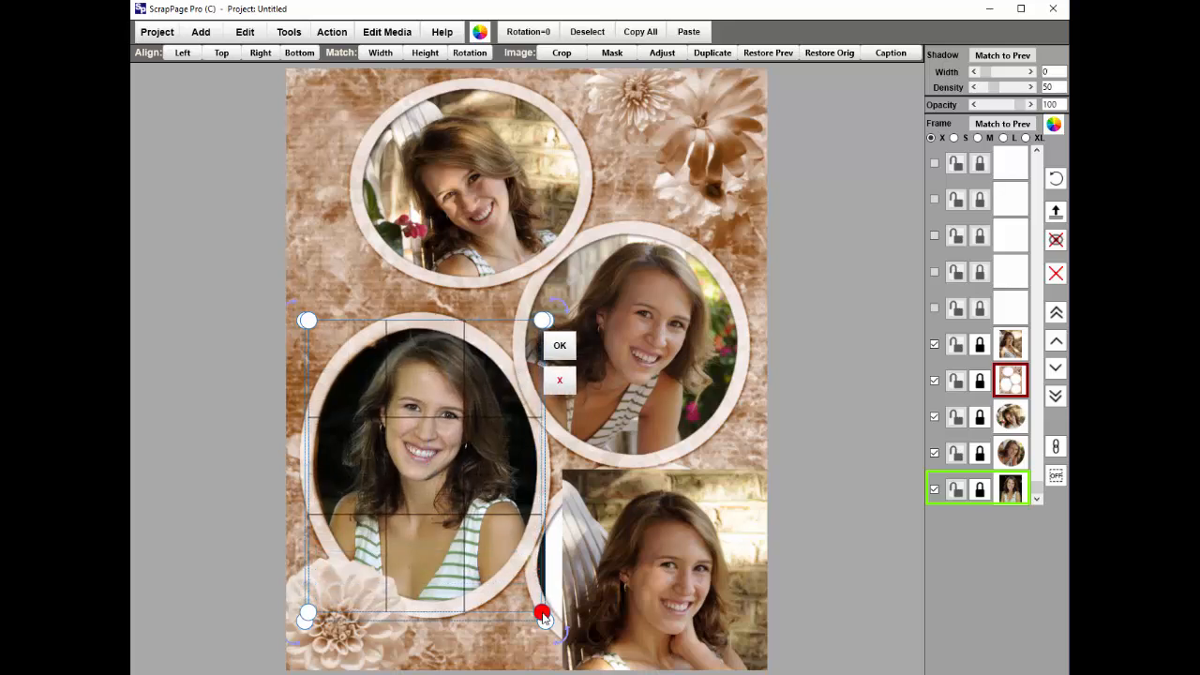
click(560, 347)
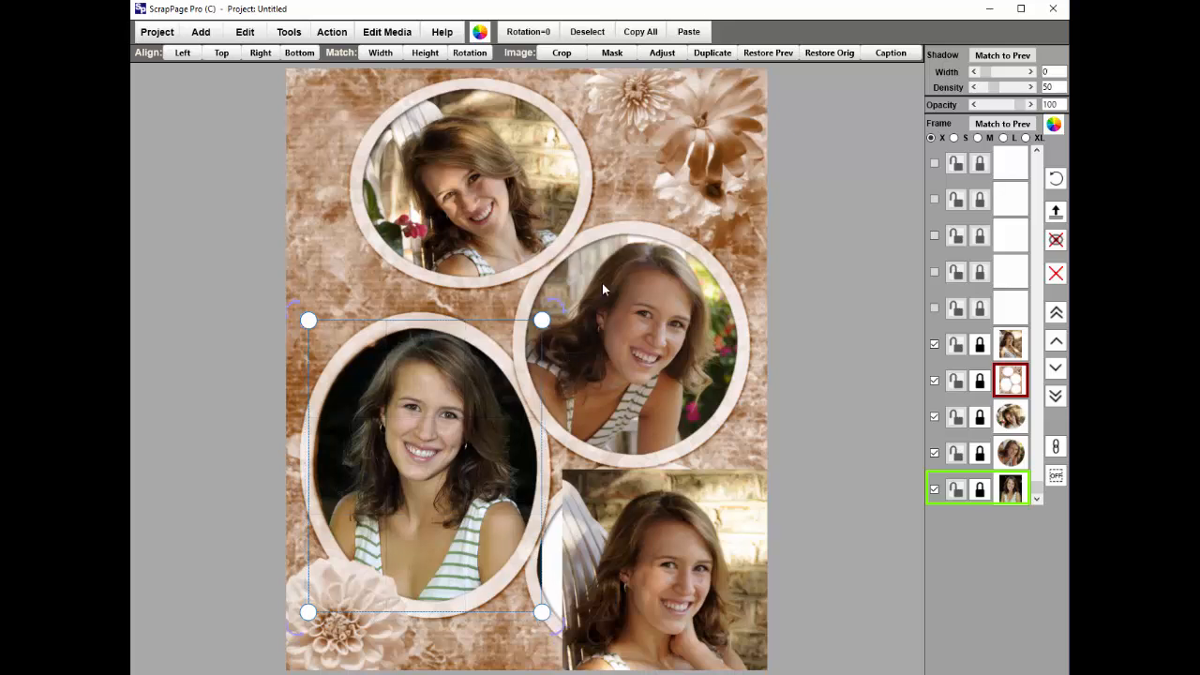
Mask the dark-background portrait with an ellipse filling the whole cropped picture.
click(611, 53)
click(538, 562)
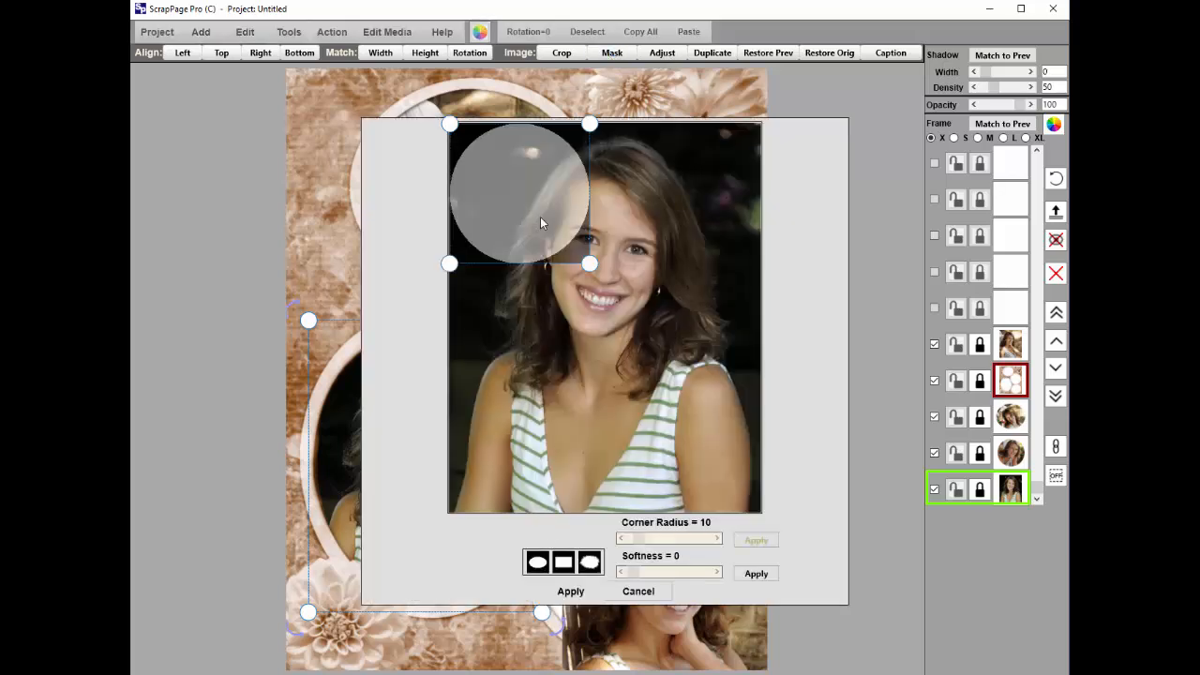
drag(589, 263, 761, 512)
click(573, 599)
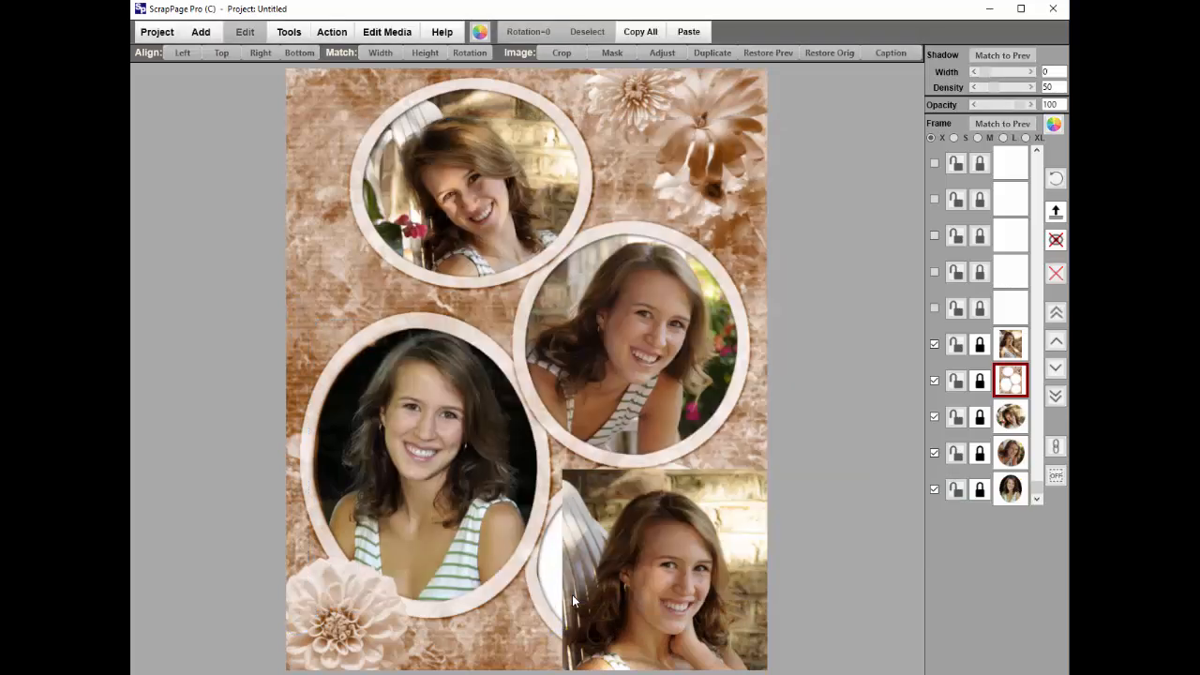
Send the brick-wall portrait behind the quick page and position it within the lower right opening.
click(678, 562)
drag(675, 558, 648, 547)
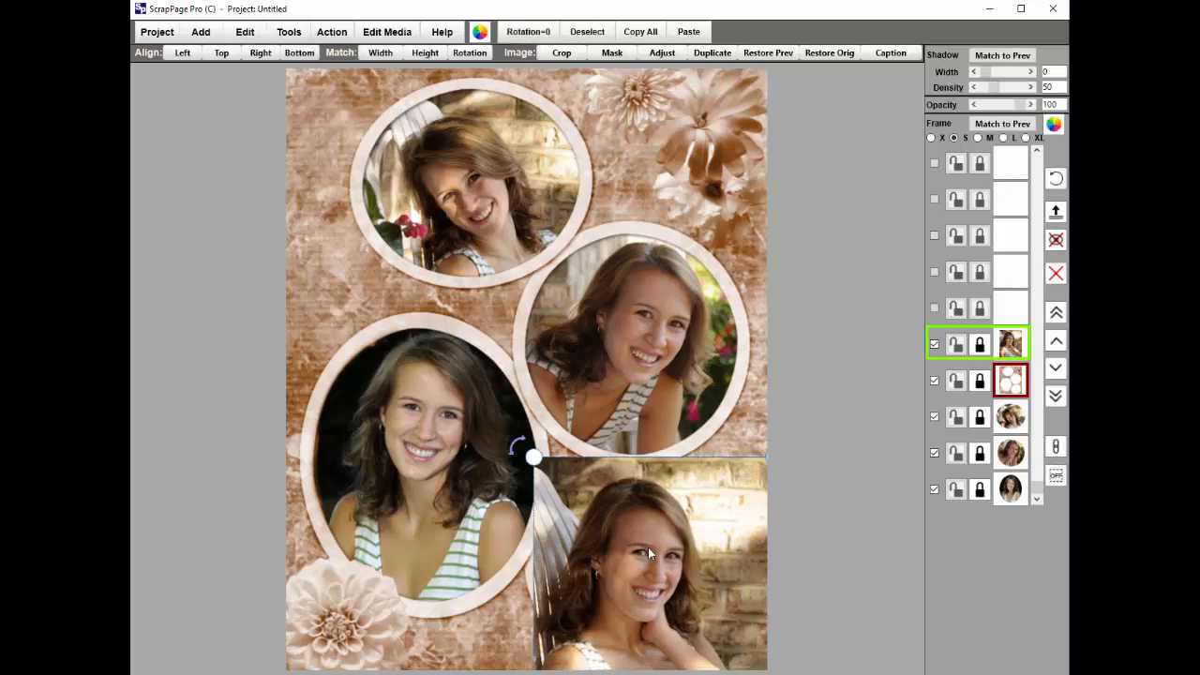
click(1056, 395)
drag(616, 520, 615, 536)
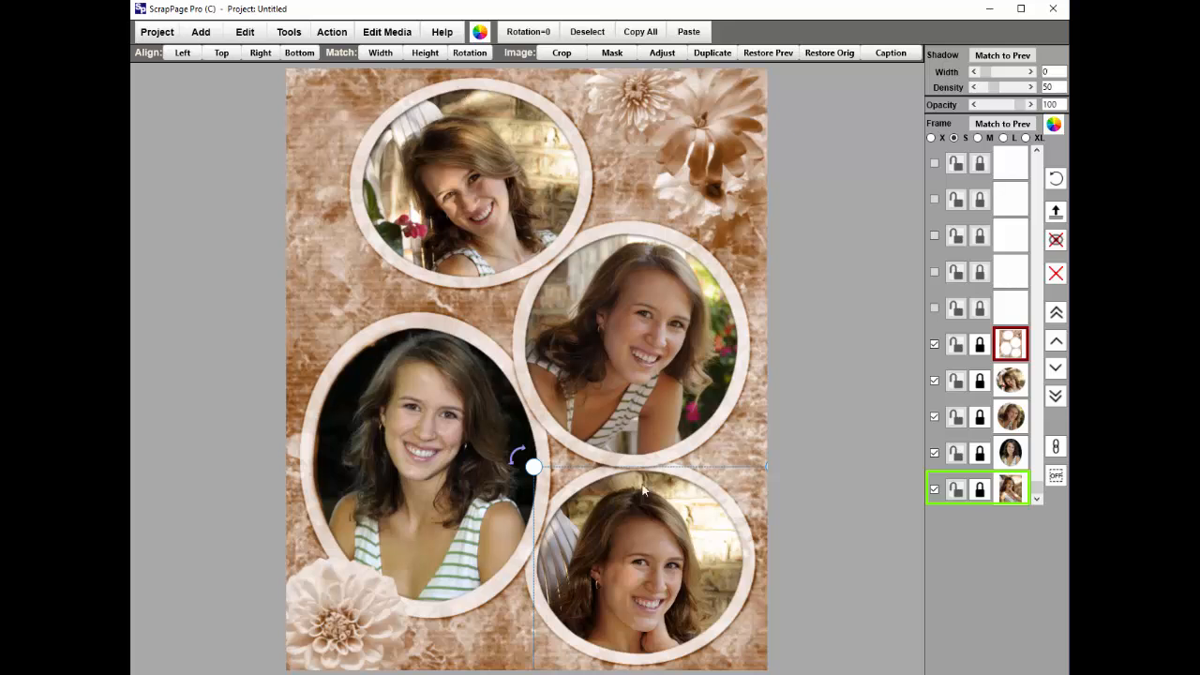
Try to crop the brick-wall portrait to the lower right frame's outline.
mouse_move(667, 531)
mouse_down()
mouse_move(632, 504)
mouse_move(647, 517)
mouse_up()
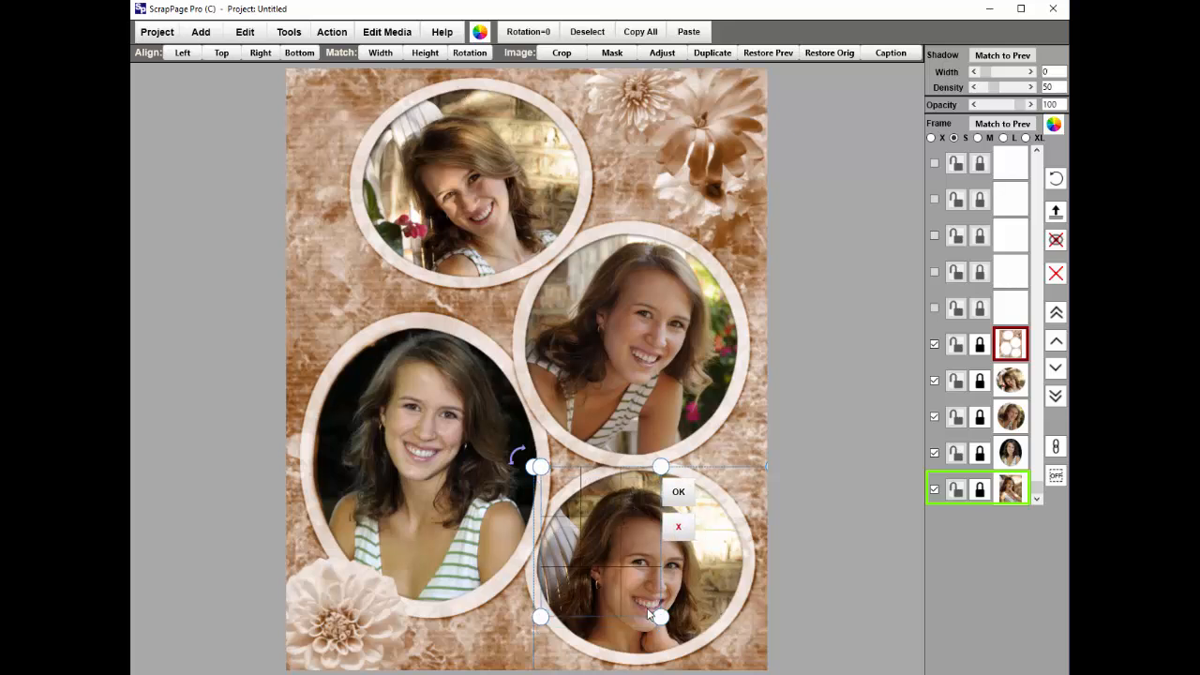
drag(662, 619, 748, 662)
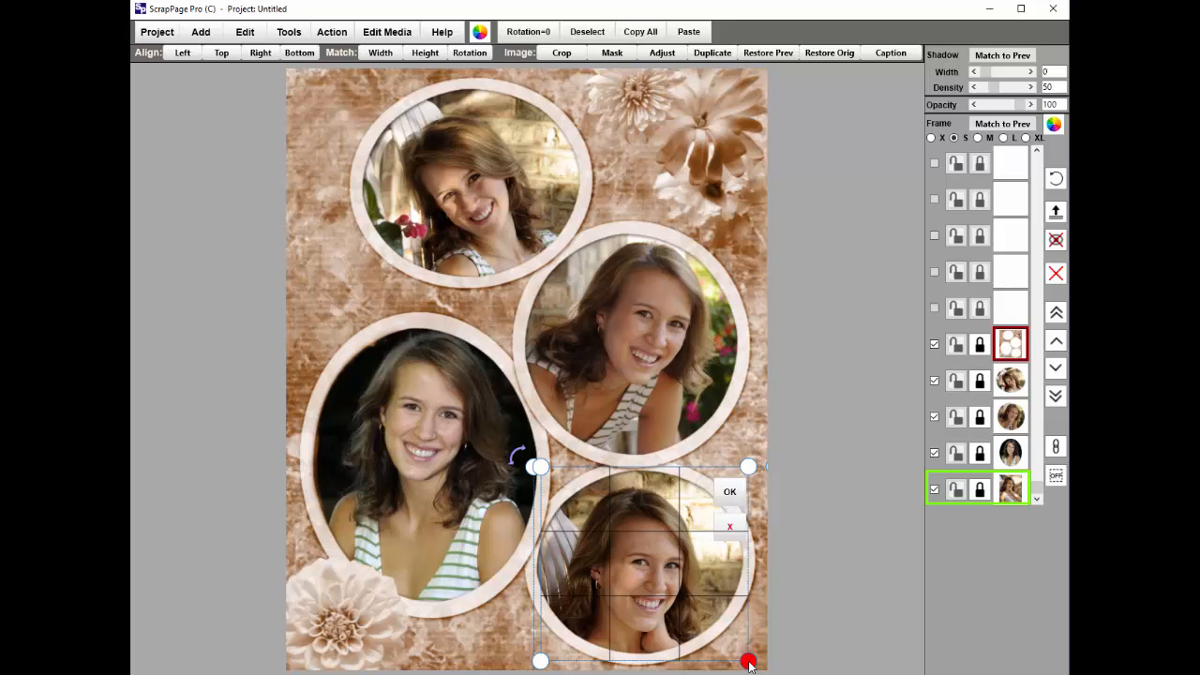
click(731, 493)
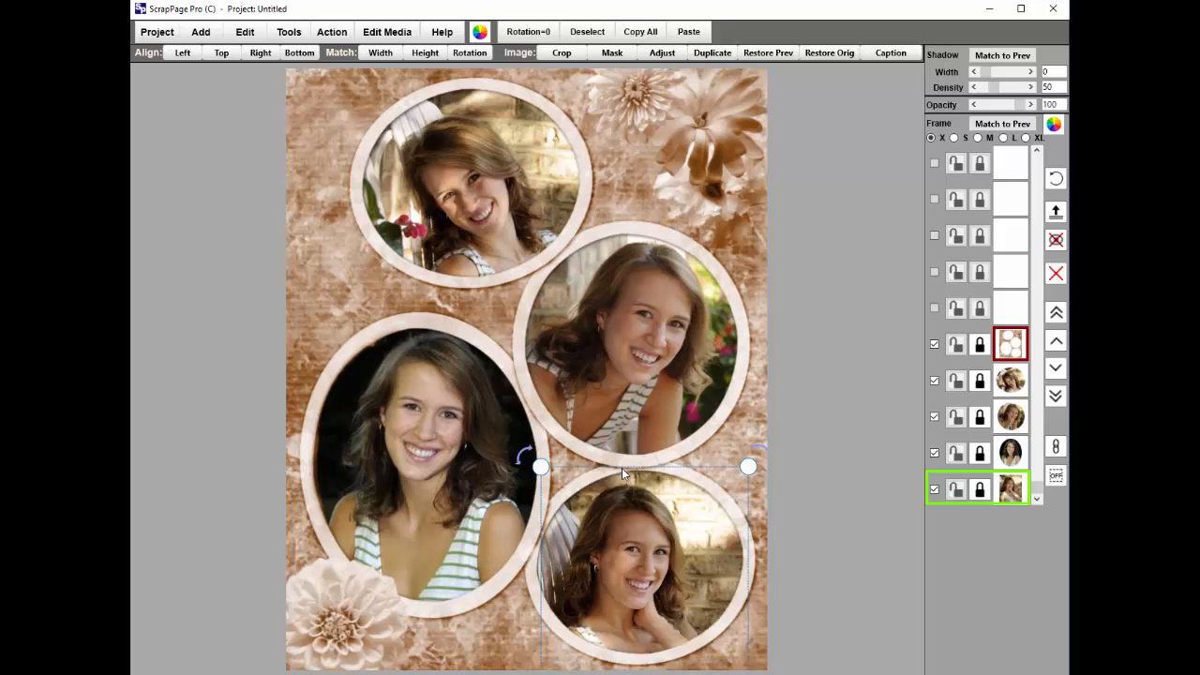
Enlarge the brick-wall portrait and reposition it so that it fills the lower right opening.
drag(618, 541, 604, 538)
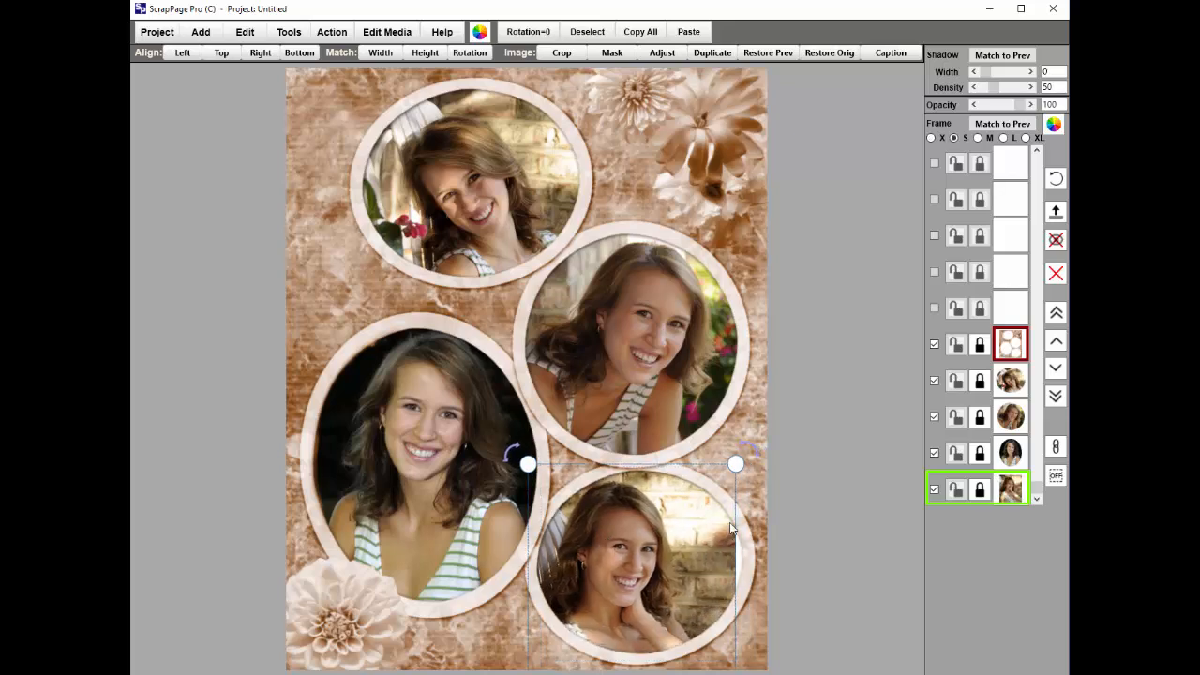
drag(737, 461, 812, 438)
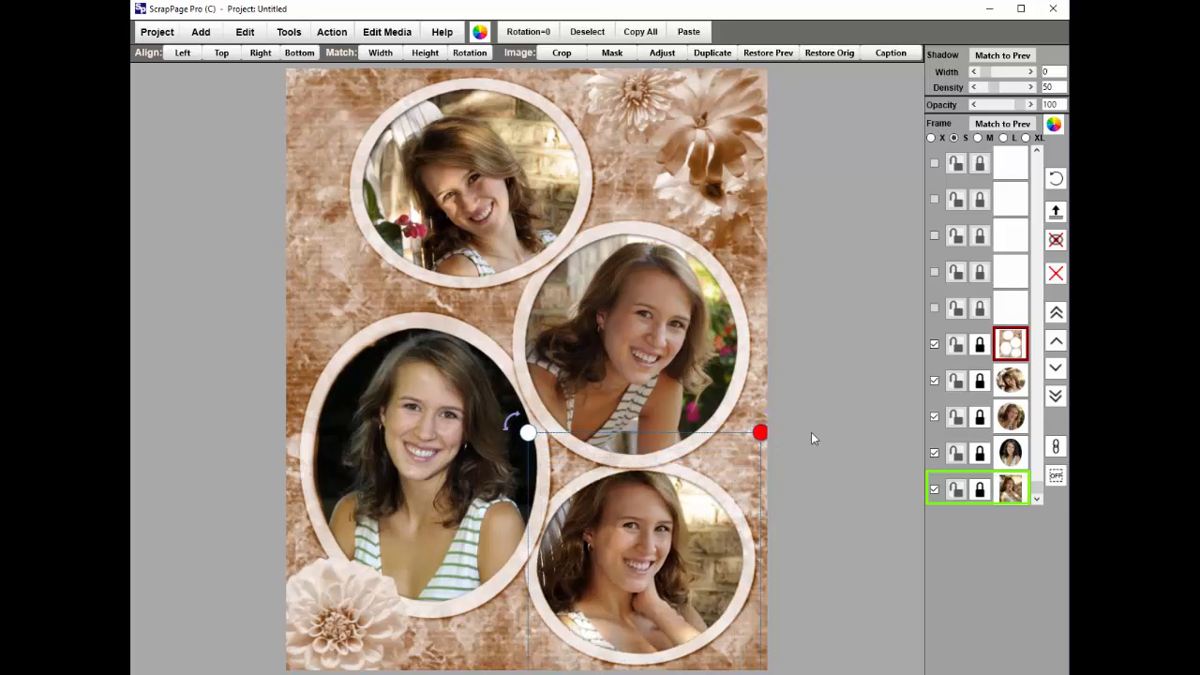
mouse_move(645, 534)
mouse_down()
mouse_move(651, 572)
mouse_move(635, 555)
mouse_up()
Crop the enlarged brick-wall portrait to the edges of the lower right frame.
double_click(651, 568)
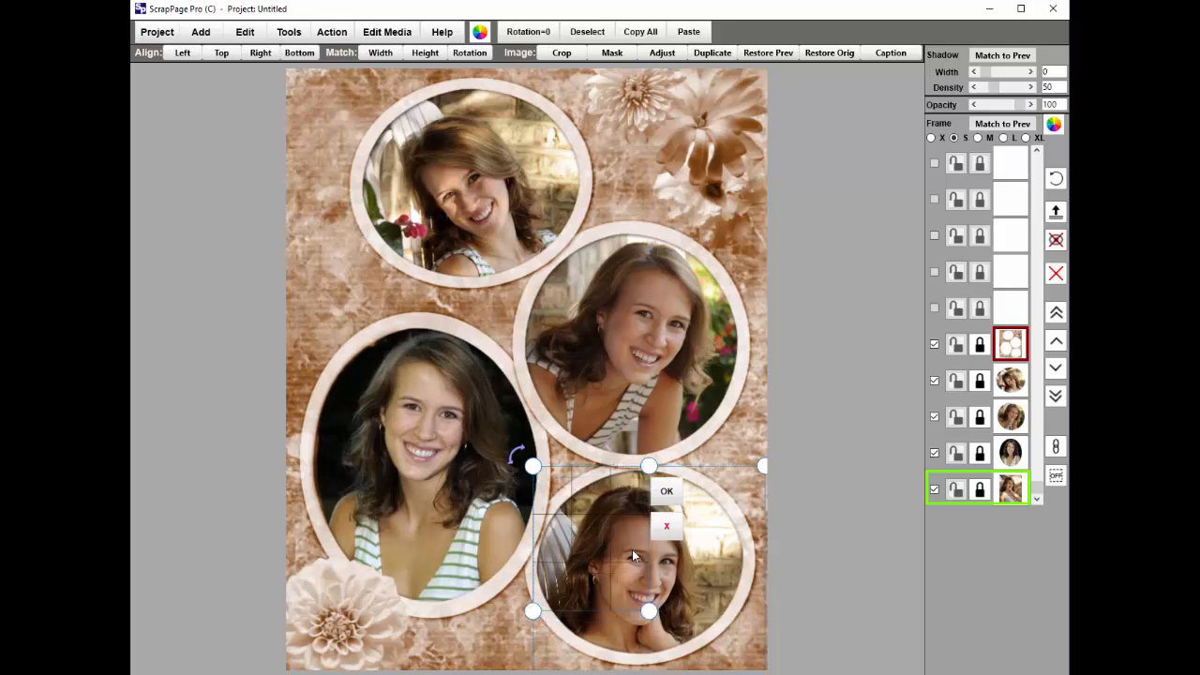
drag(648, 611, 747, 662)
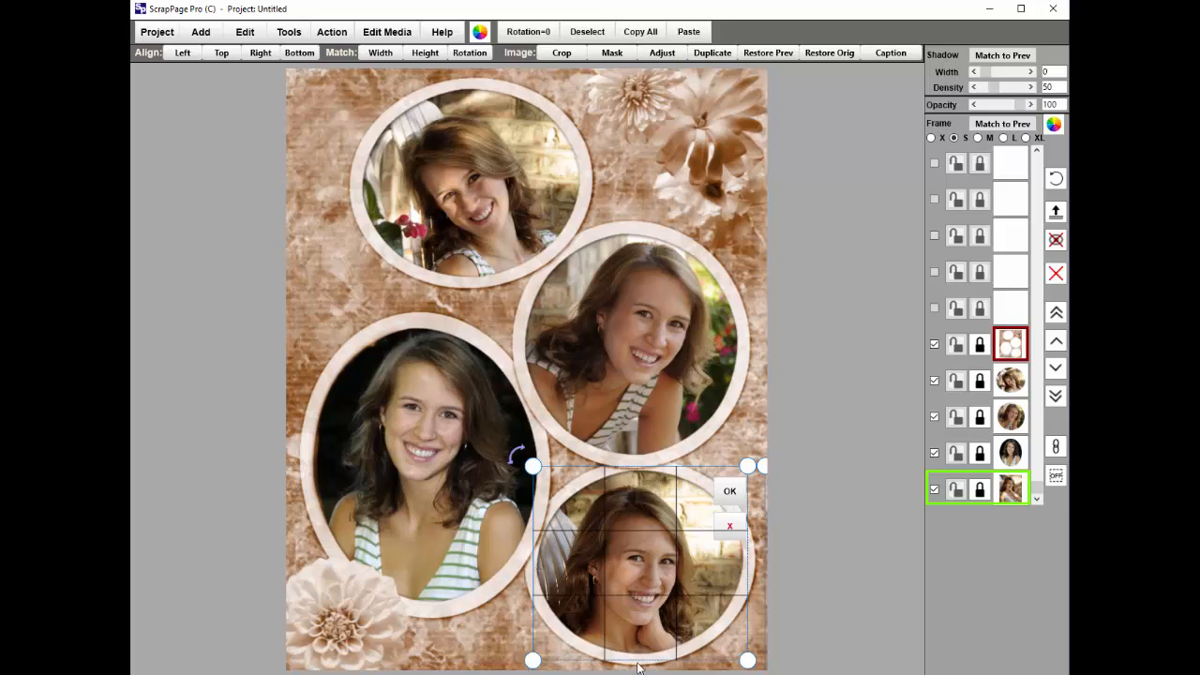
click(730, 492)
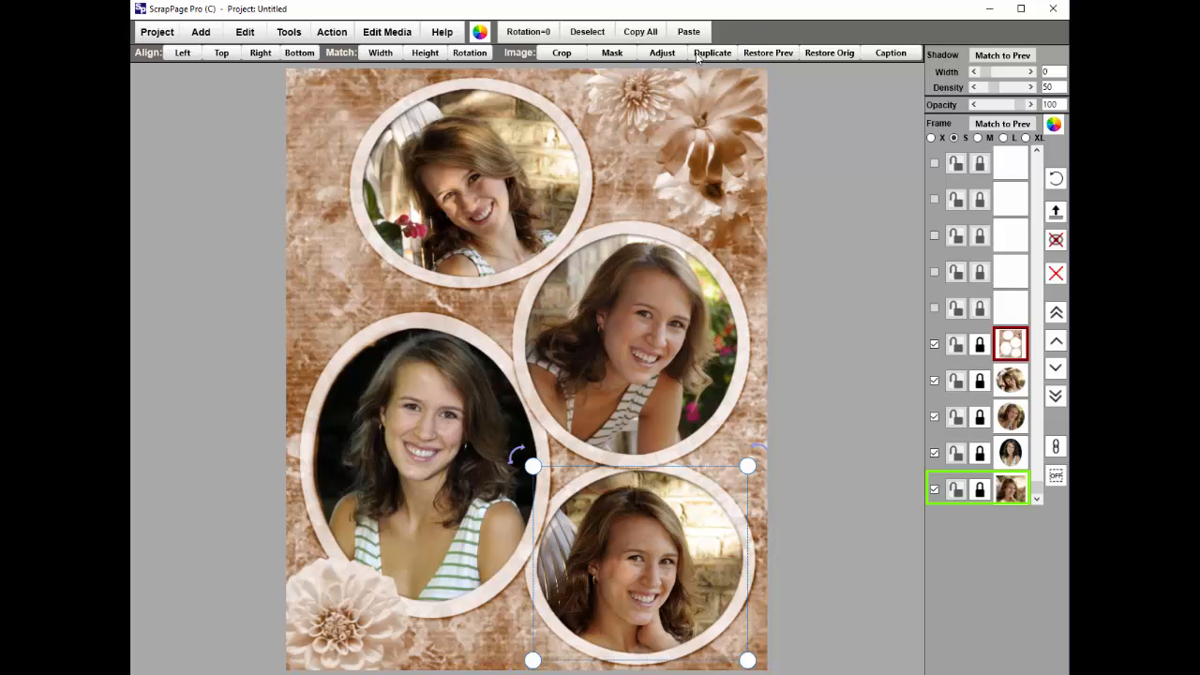
Mask the brick-wall portrait with an ellipse covering the entire cropped picture.
click(612, 53)
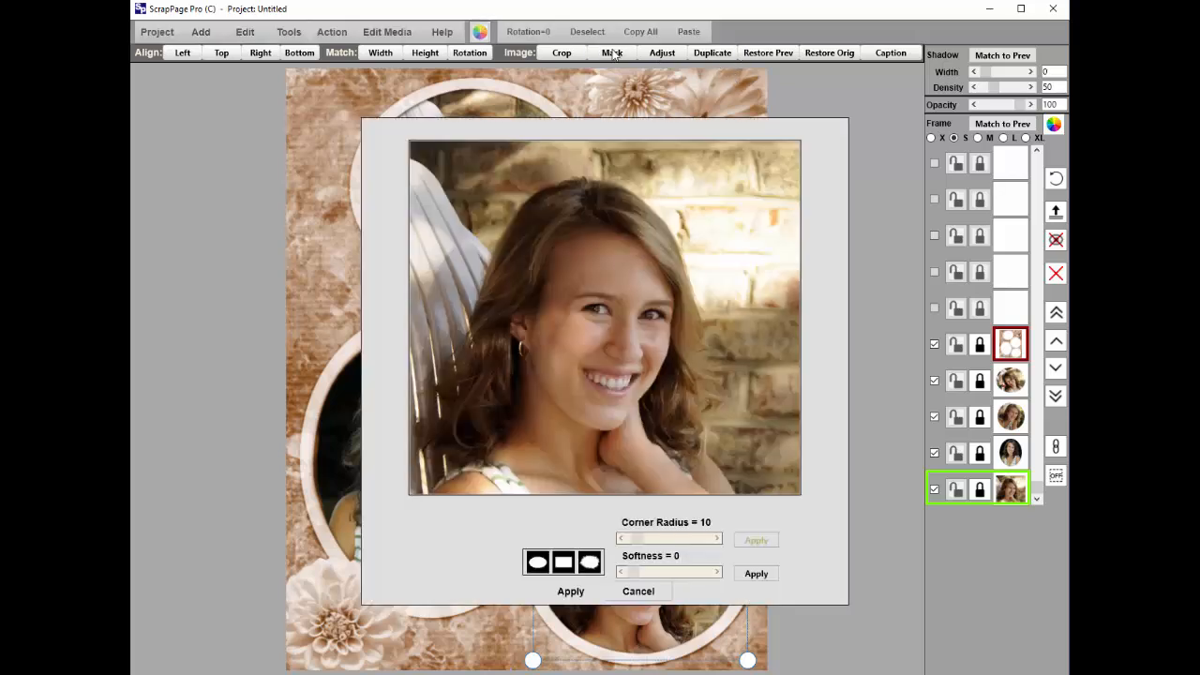
click(537, 562)
drag(551, 282, 799, 495)
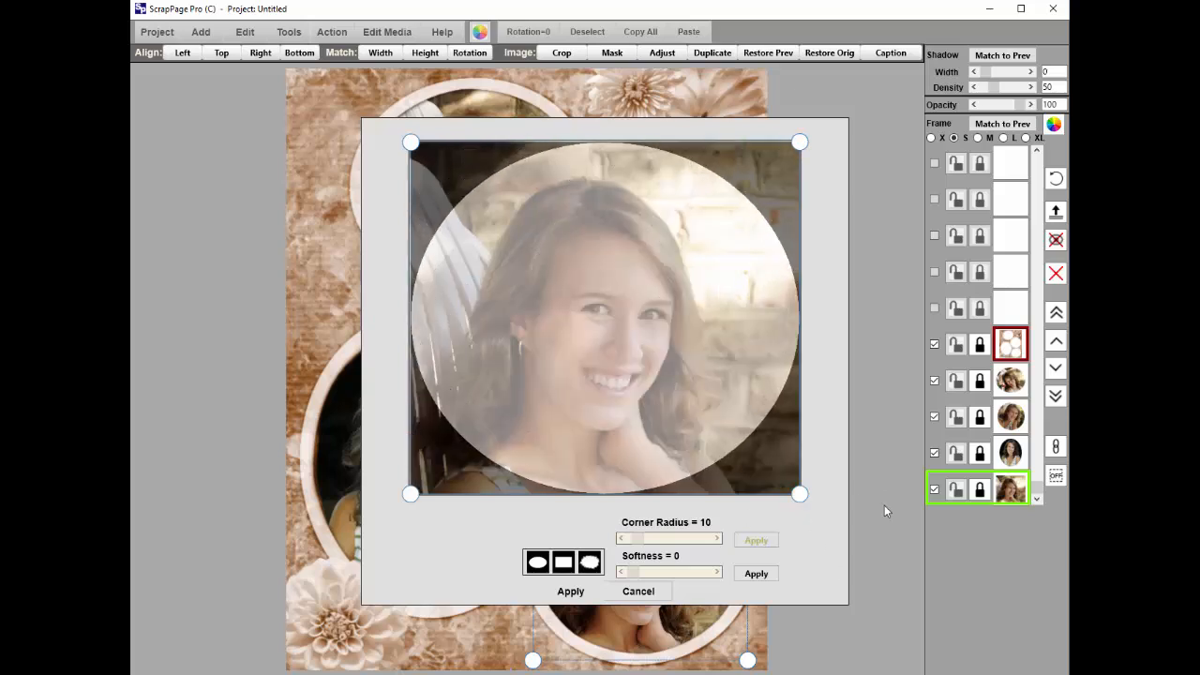
click(571, 592)
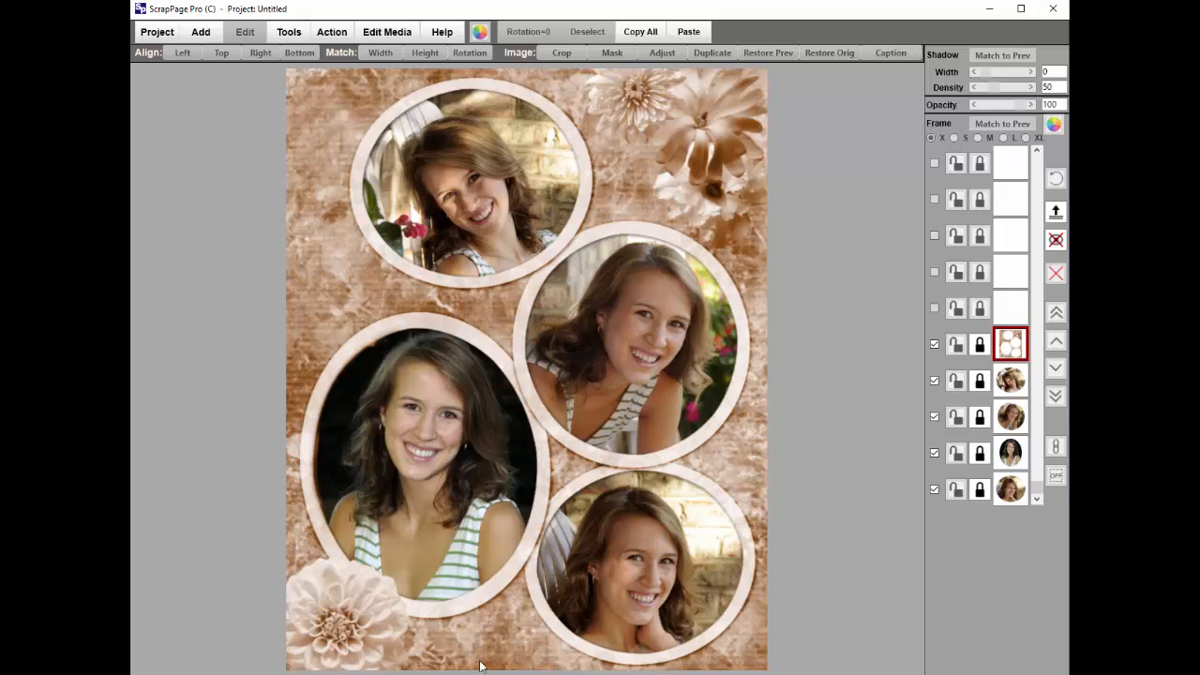
Restore the quick page to its previous grayscale version and recolor it with the pink #DB8585.
click(1009, 343)
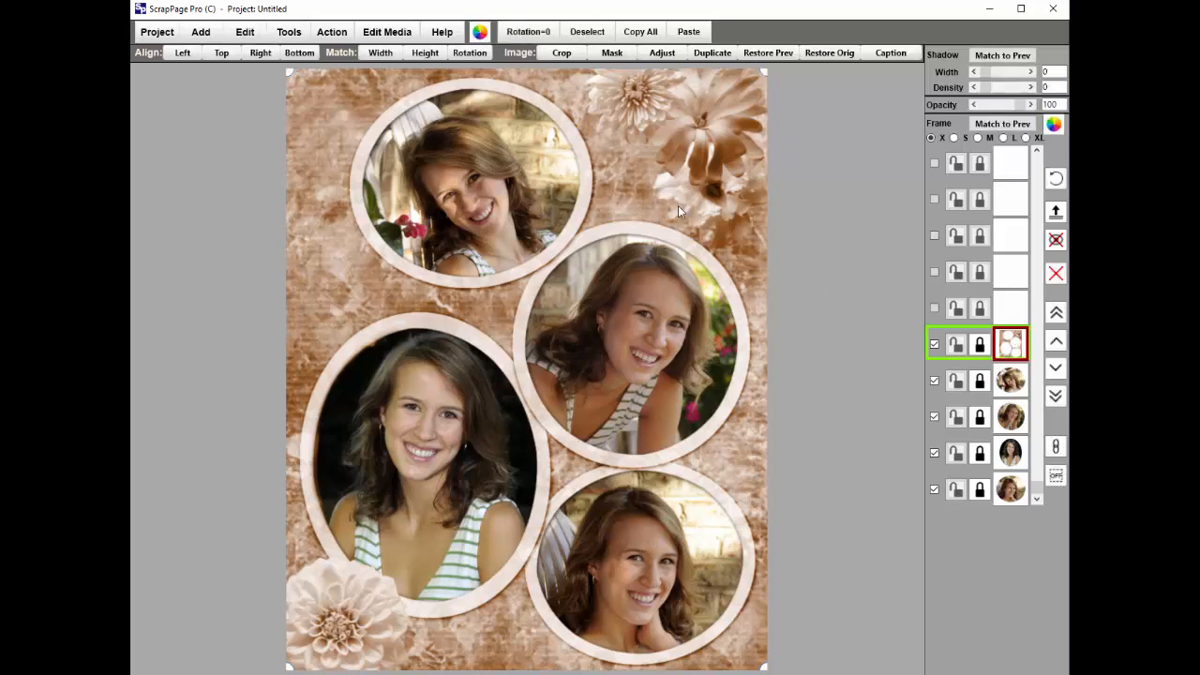
click(755, 57)
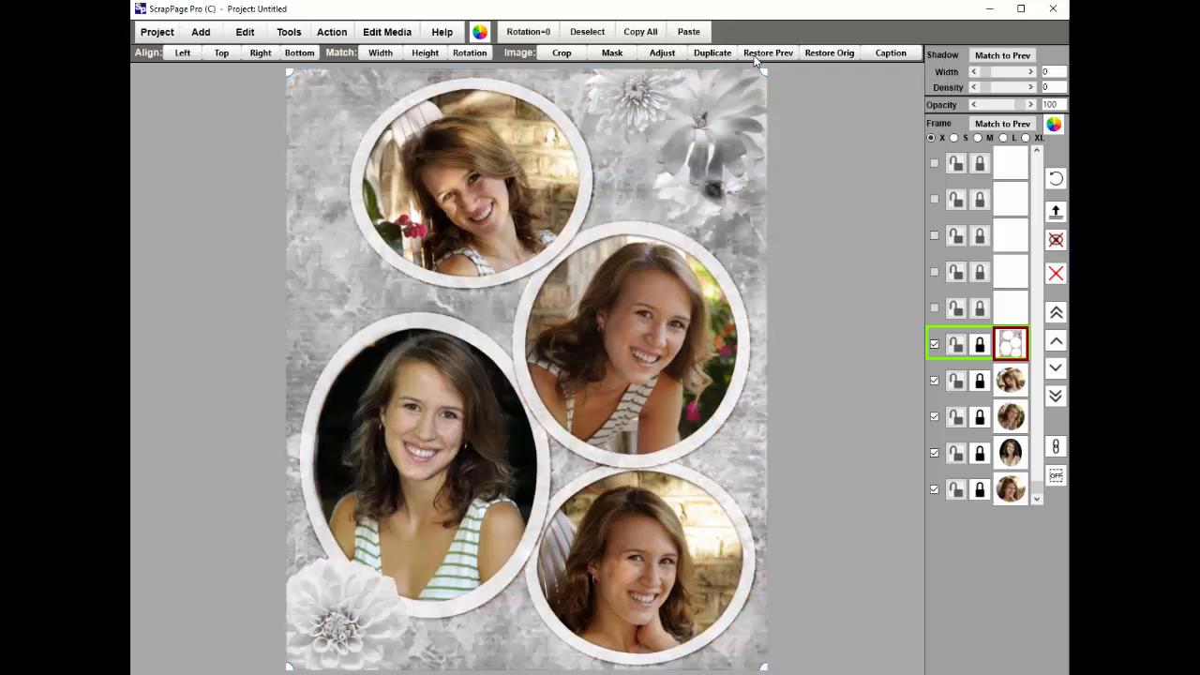
click(479, 33)
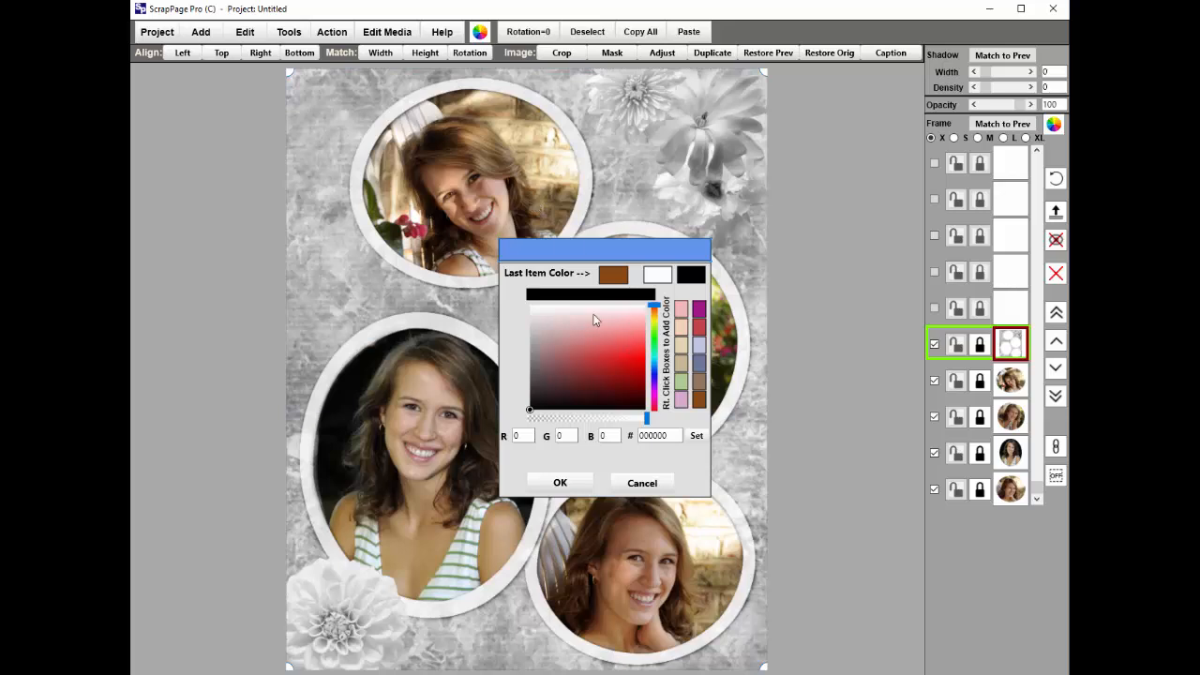
click(592, 339)
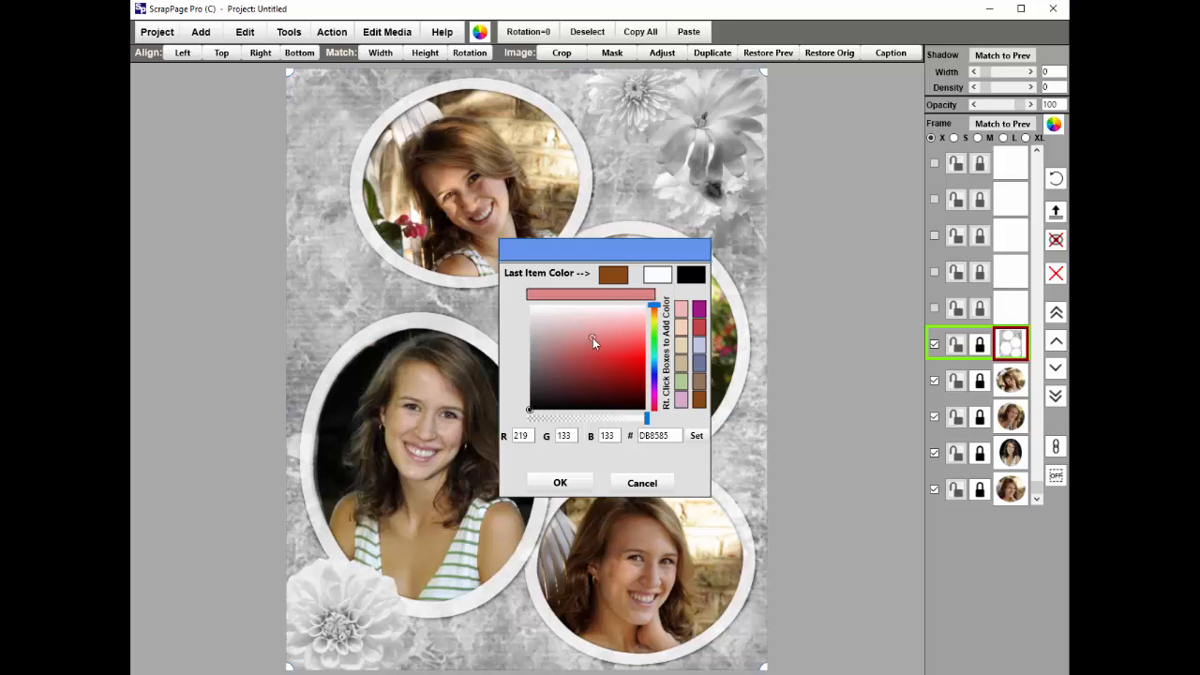
click(559, 483)
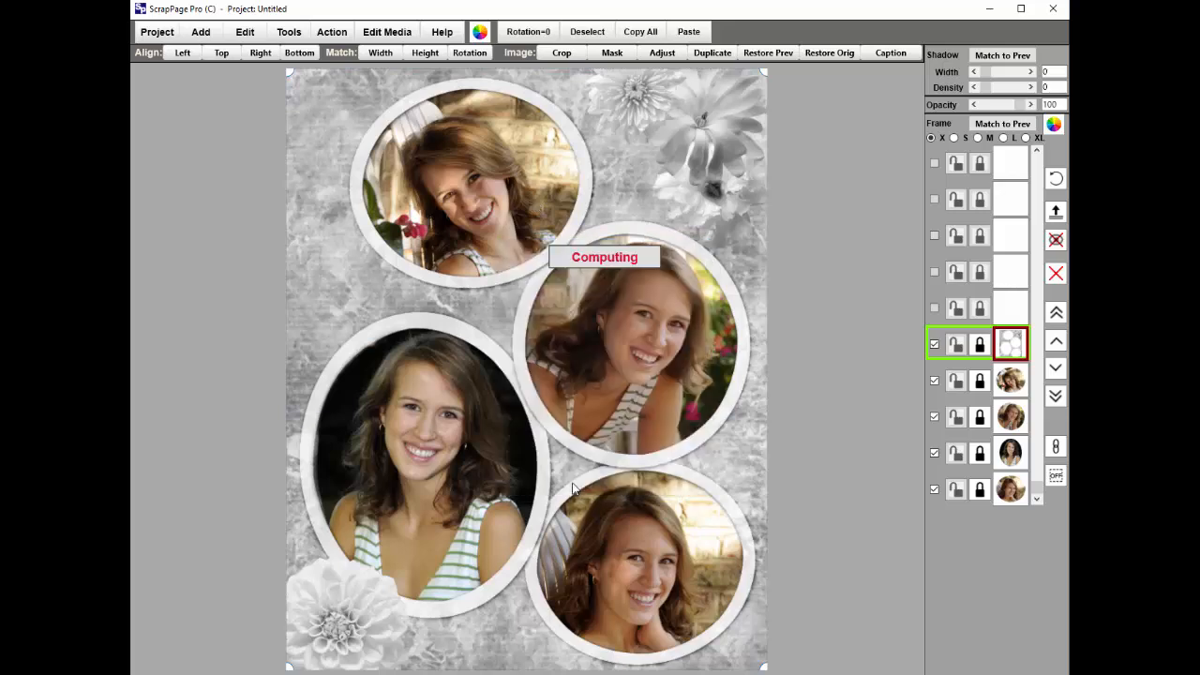